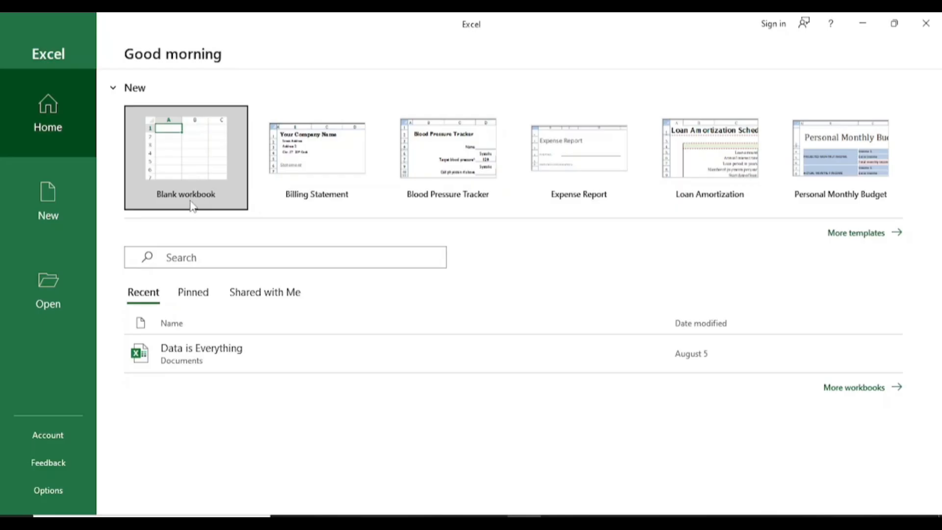
Create a new blank workbook
click(194, 195)
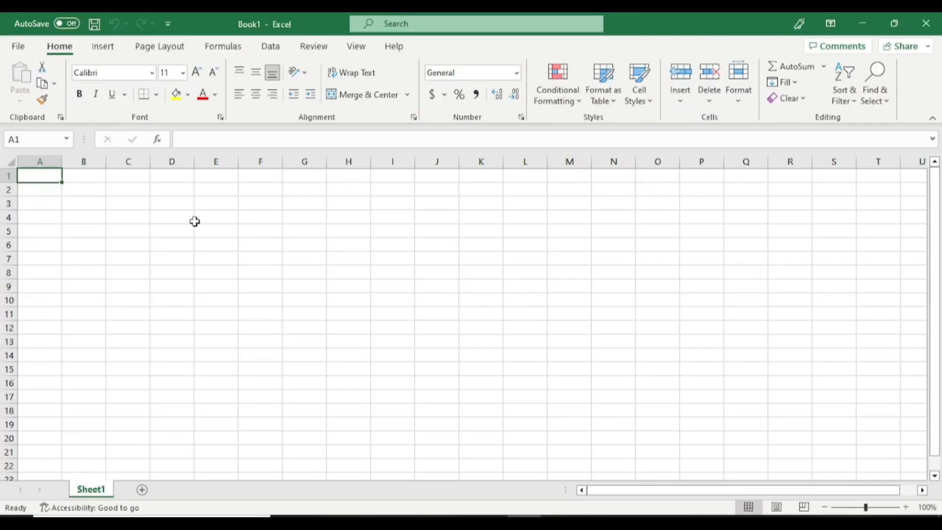
click(180, 285)
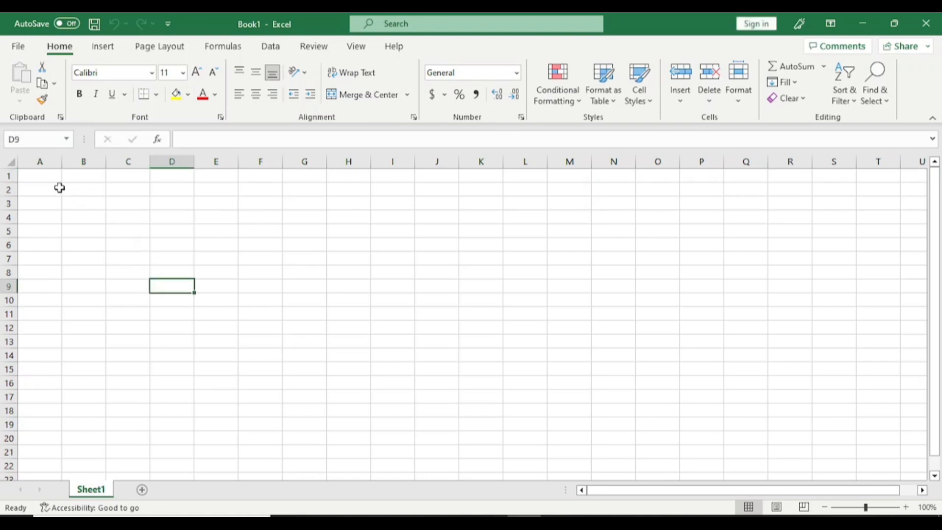
click(41, 177)
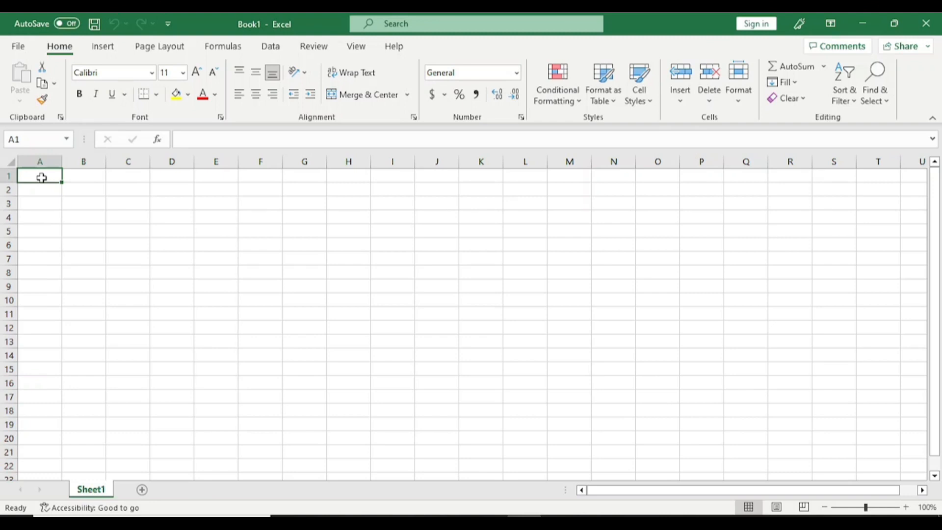
click(202, 141)
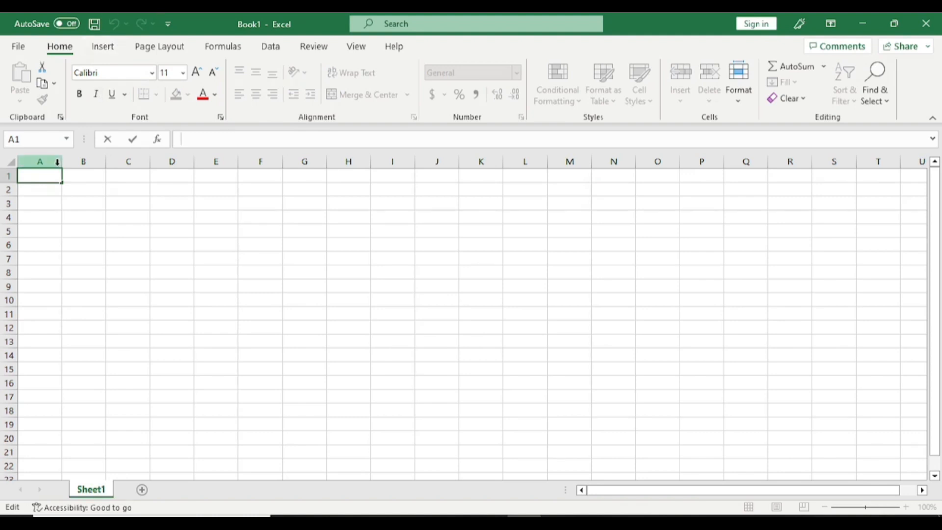
click(219, 50)
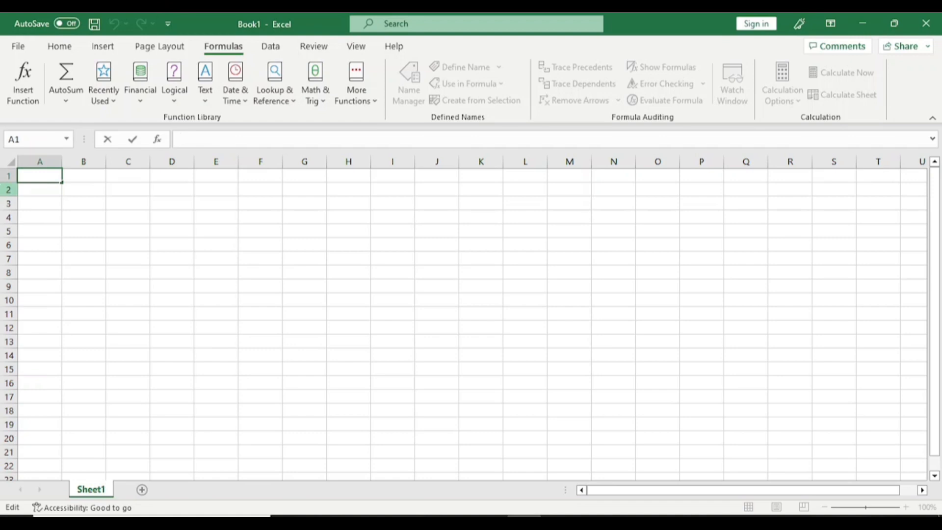
Enter the column headers Name, Country, cost, price sold and Profit in cells A1 to E1
double_click(41, 175)
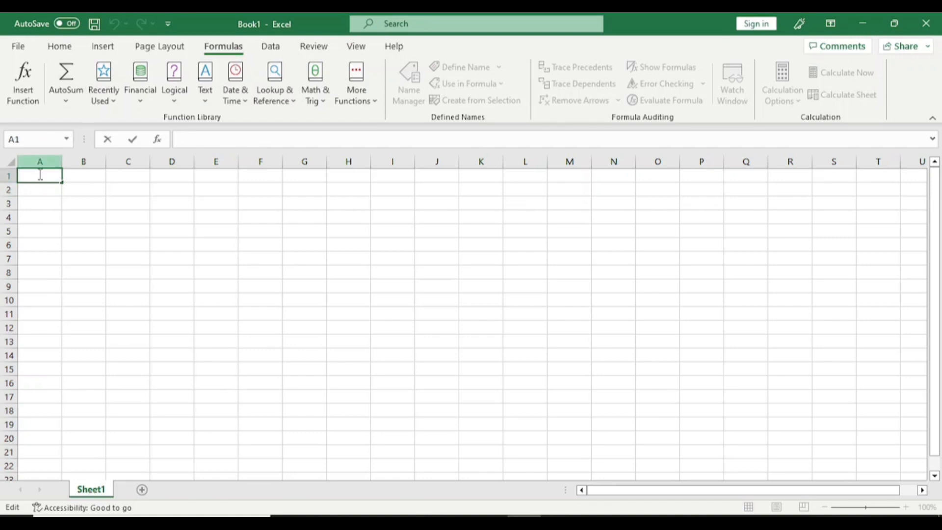
text(Name)
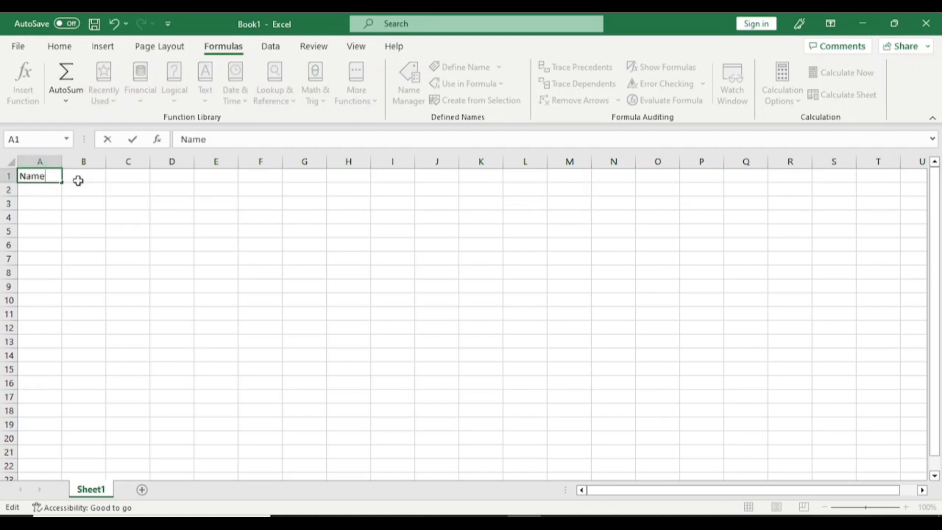
click(78, 181)
text(Country)
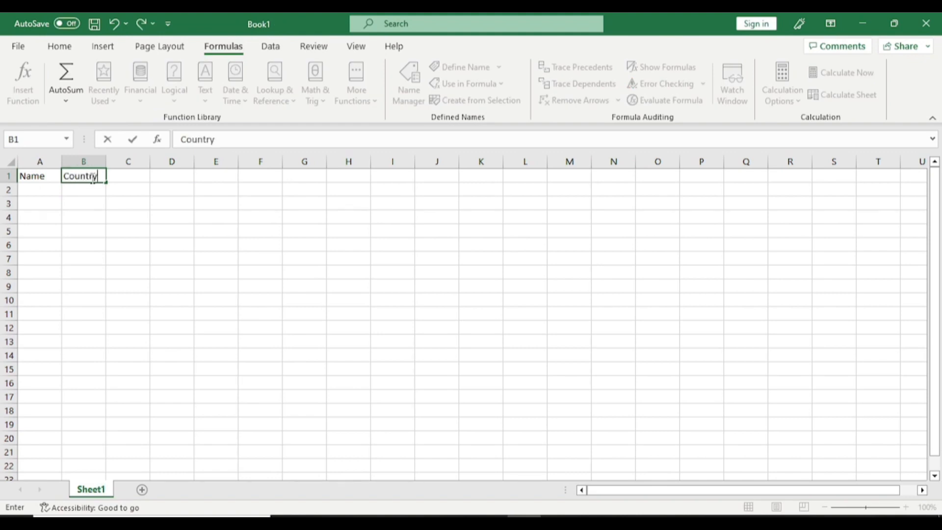
click(131, 179)
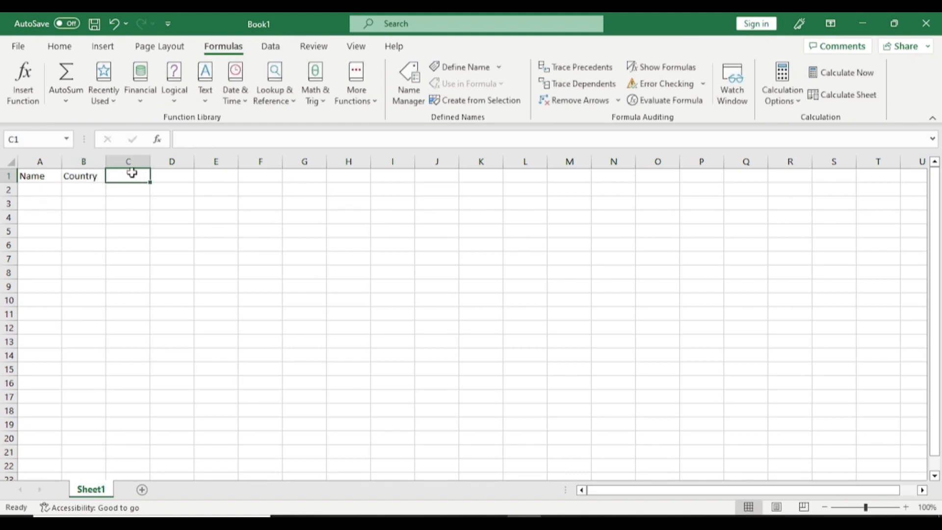
text(cost)
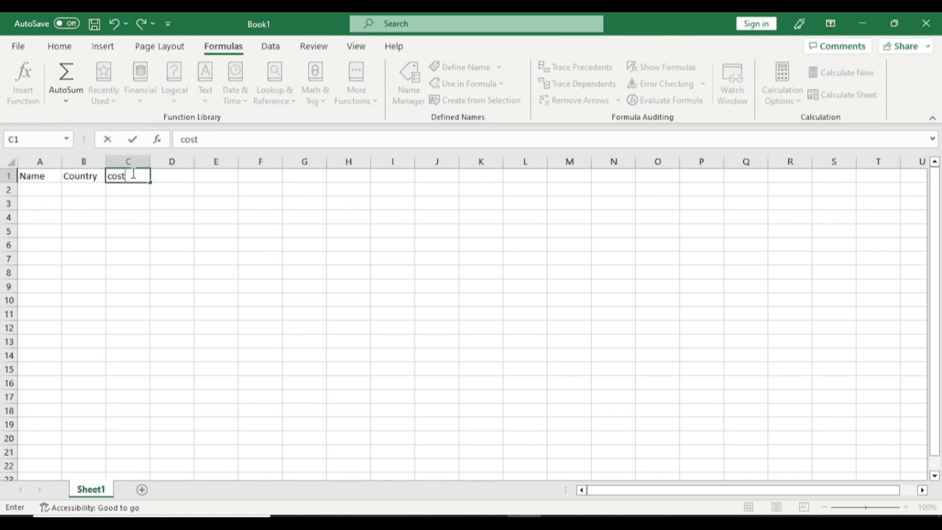
click(169, 177)
text(price)
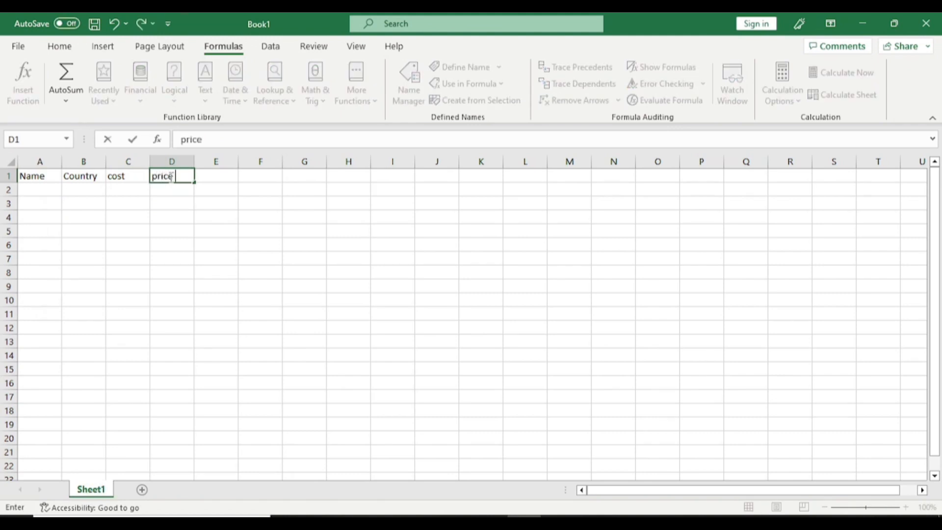
text( sold)
click(212, 176)
click(219, 160)
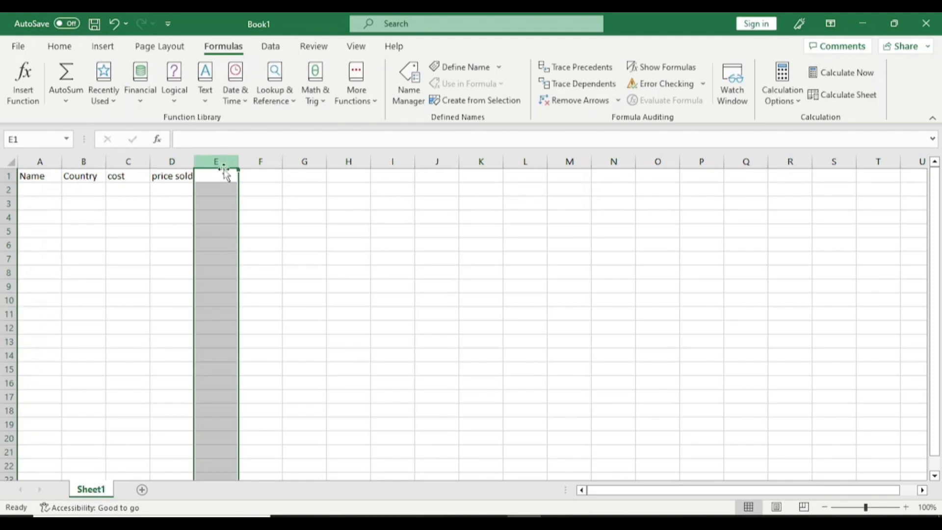
text(Profit)
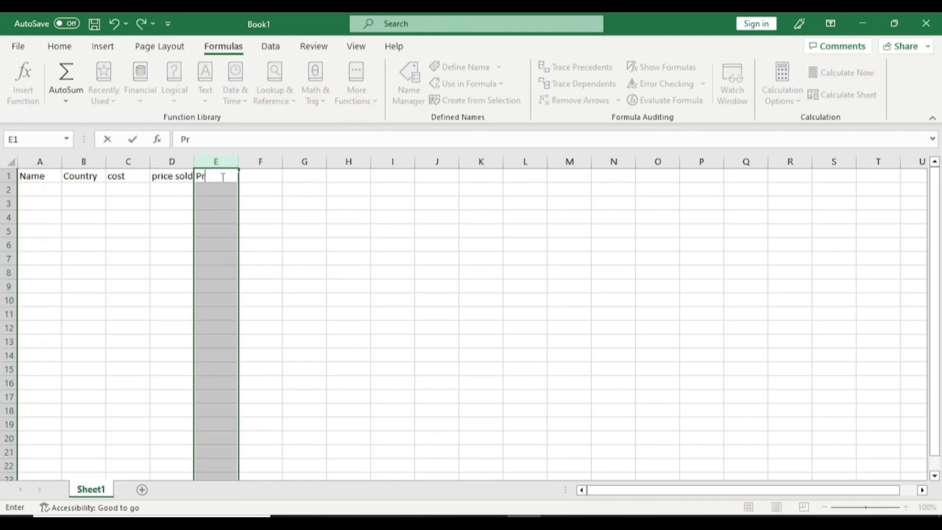
Capitalize the first letters of the headers in C1 and D1 so they read Cost and Price sold
double_click(117, 176)
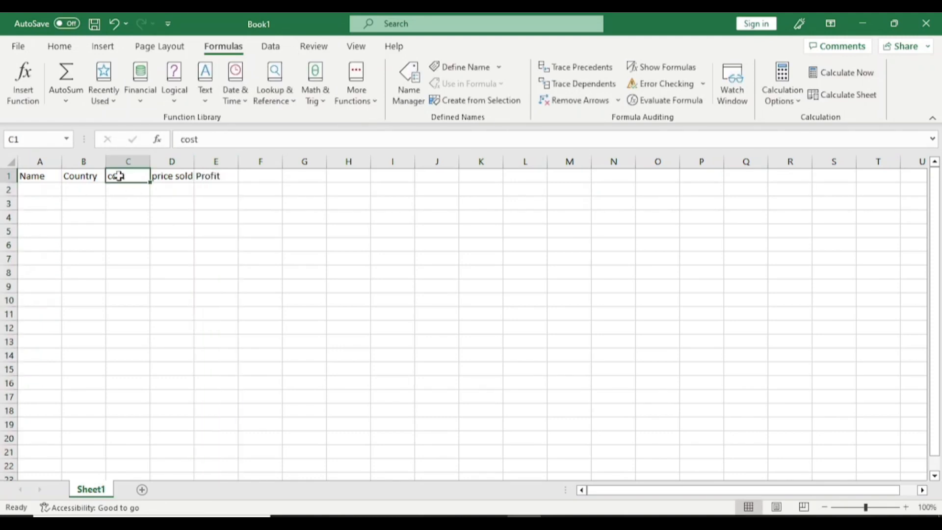
double_click(157, 176)
key(BackSpace)
text(P)
double_click(109, 179)
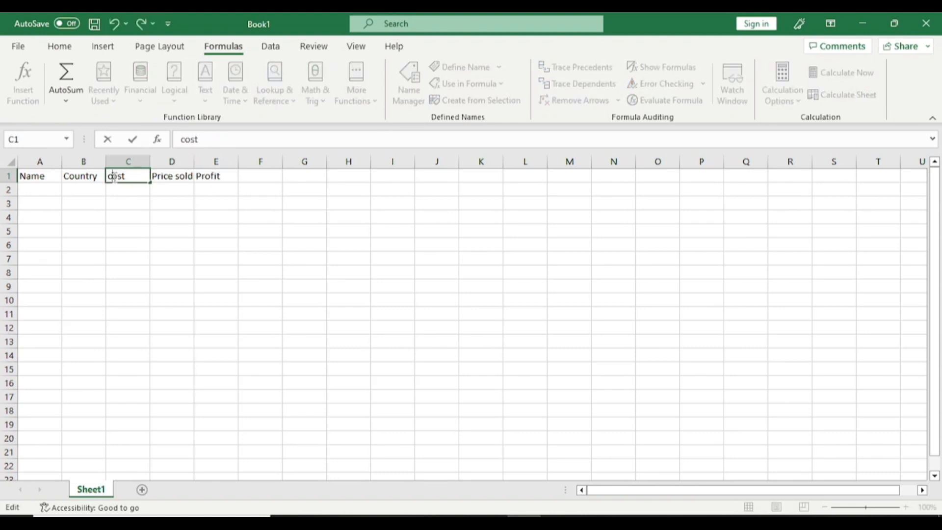
key(BackSpace)
text(C)
Fill the Name column, A2 to A5, with four people's first names
click(44, 189)
text(David)
click(52, 202)
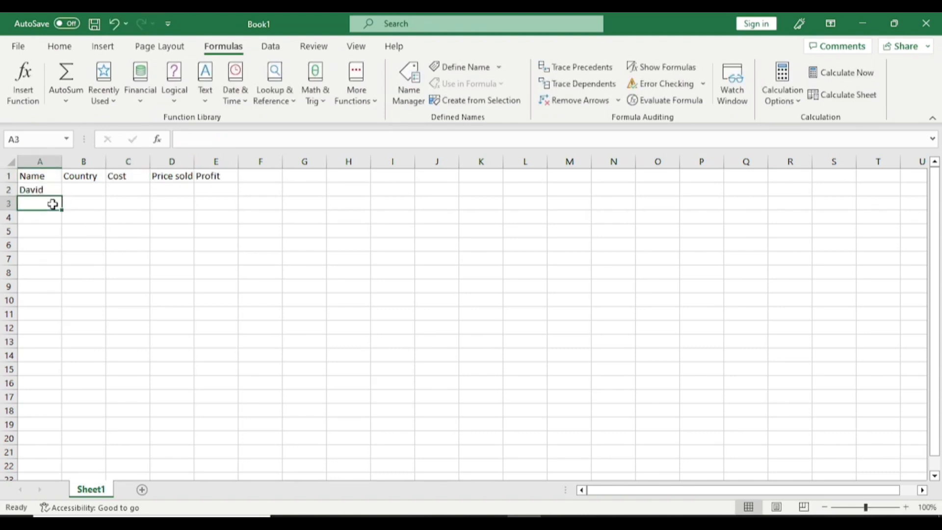
text(Daniel)
click(43, 217)
text(Jake)
click(38, 237)
text(Ismail)
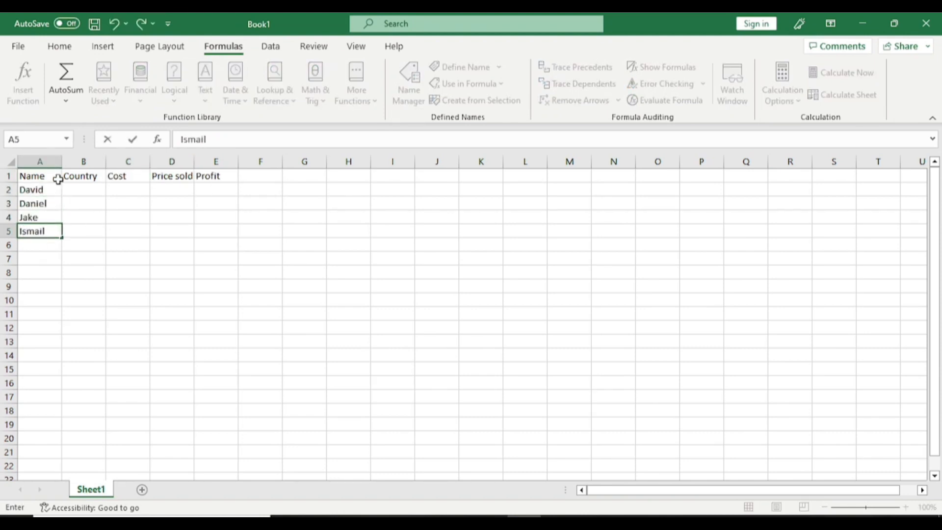
Fill the Country column, B2 to B5, with USA, Germany, Israel and Ghana
click(96, 190)
text(USA)
click(82, 203)
text(Germany)
click(79, 216)
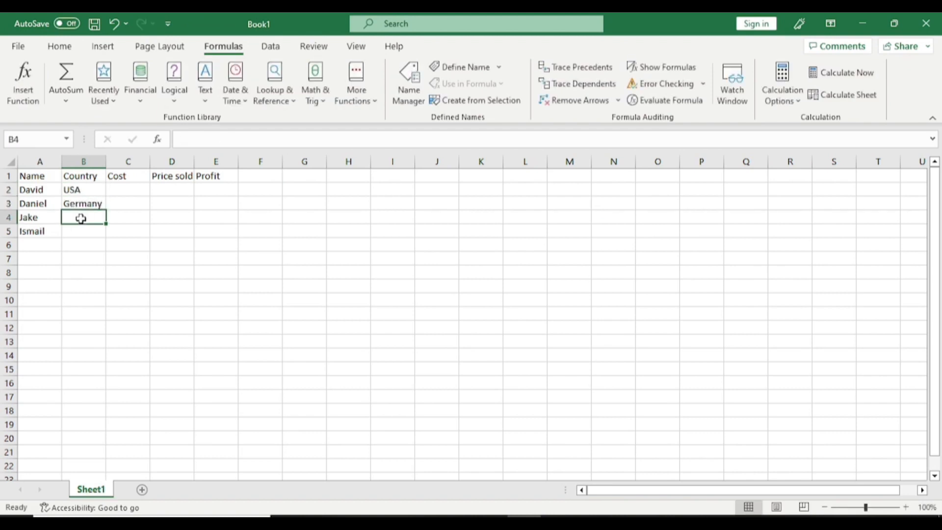
text(Israel)
click(84, 232)
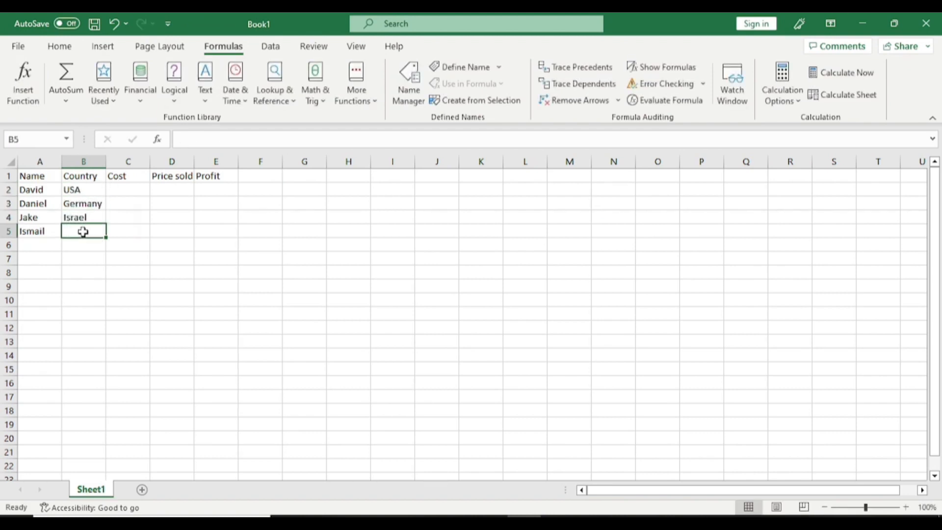
text(Ghana)
Apply the dollar Accounting number format to the Cost cells C2 to C5
click(128, 193)
click(171, 220)
click(120, 189)
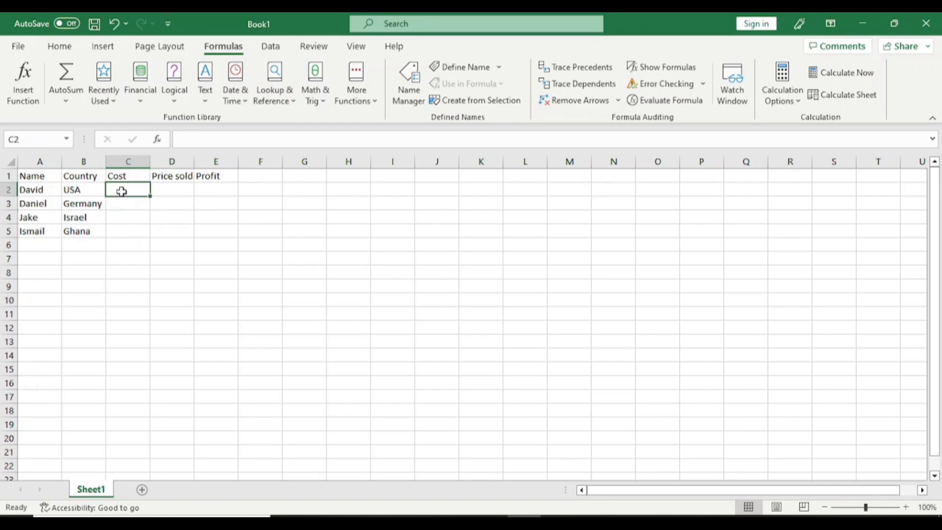
drag(129, 191, 128, 230)
click(59, 46)
click(445, 95)
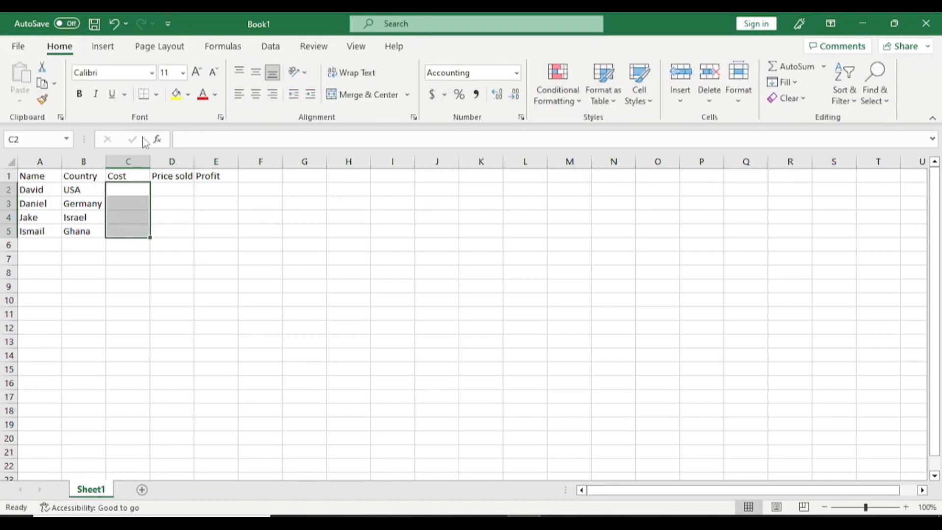
Enter the costs 1200, 1400, 1700 and 900 in cells C2 to C5
click(139, 194)
text(1200)
key(Return)
text(1400)
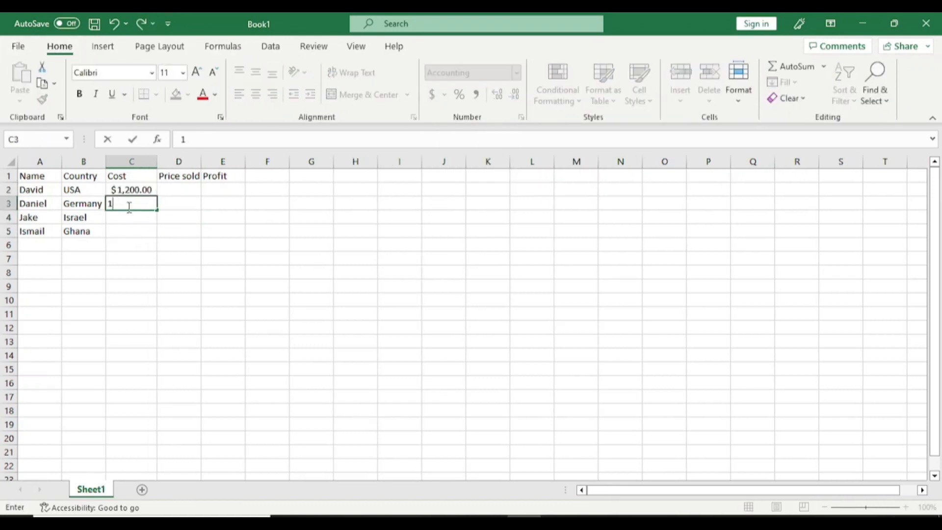
key(Return)
text(1700)
key(Return)
text(900)
Enter 2000 as the first sold price in D2 and apply the dollar Accounting format to D2 to D5
click(185, 189)
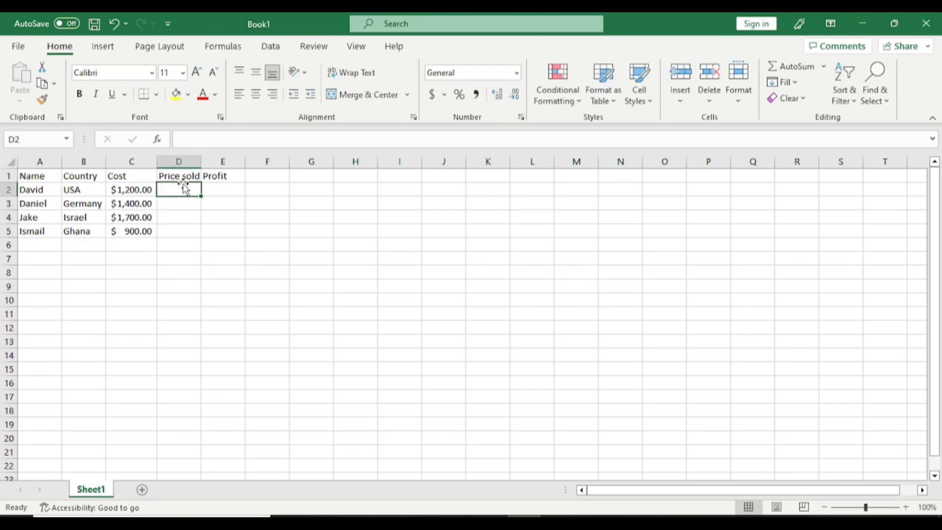
text(2000)
key(Return)
drag(182, 190, 190, 231)
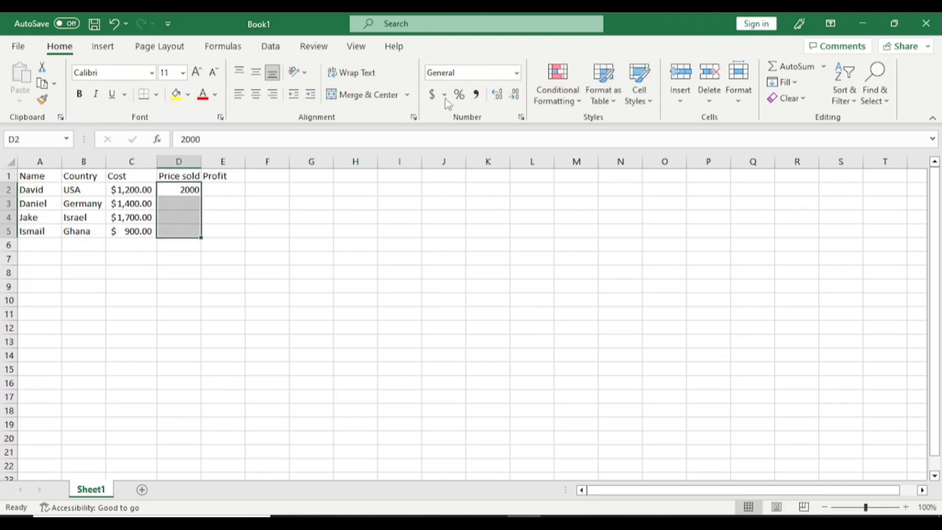
click(435, 96)
Enter the sold prices 3000, 1200 and 400 in cells D3 to D5
click(194, 204)
text(3000)
key(Return)
text(1200)
key(Return)
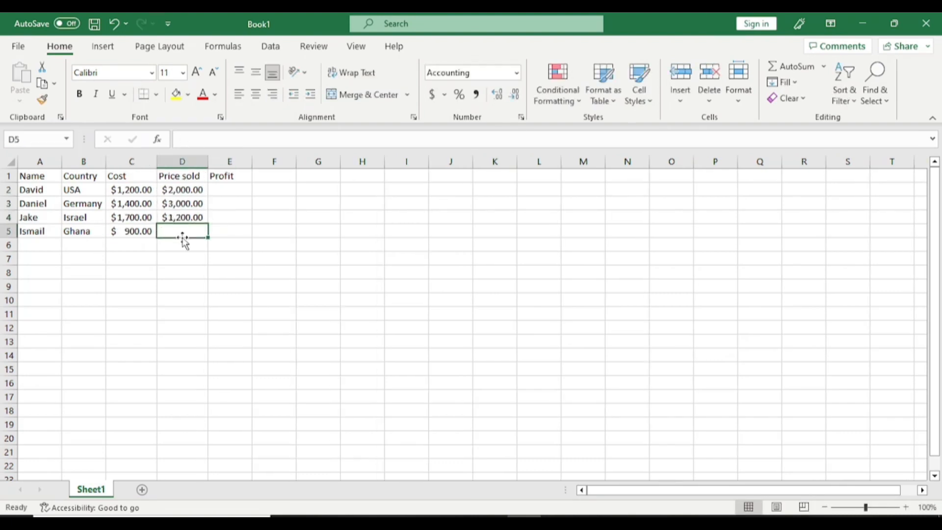
text(400)
click(225, 299)
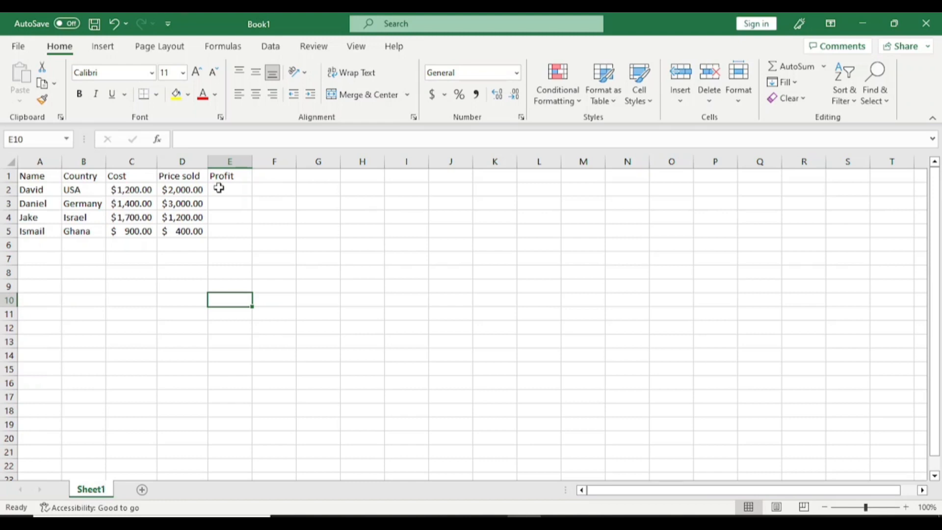
drag(185, 191, 167, 224)
drag(135, 192, 135, 240)
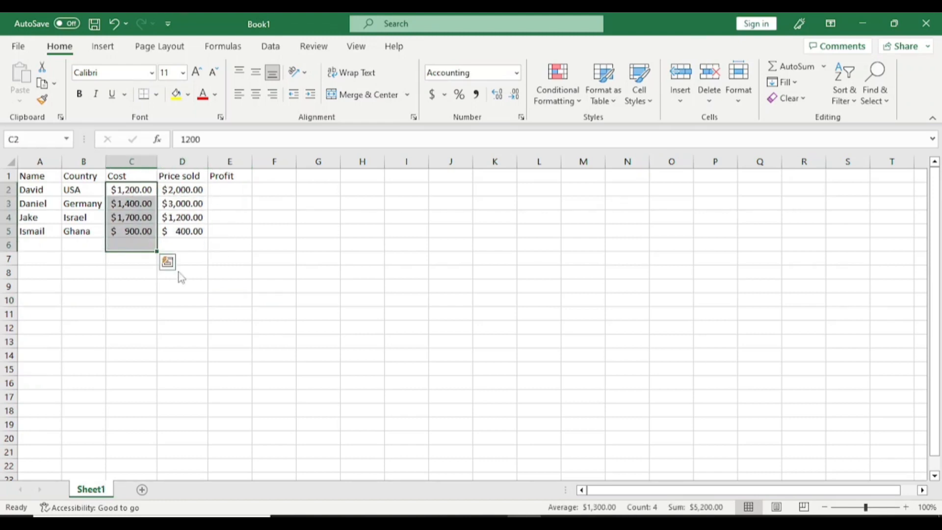
click(178, 273)
drag(177, 190, 177, 231)
drag(129, 193, 130, 229)
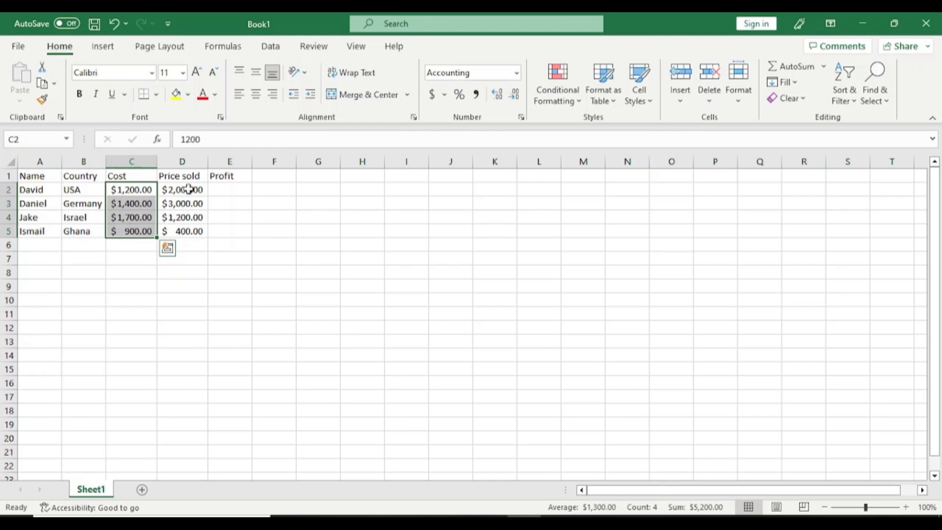
click(248, 246)
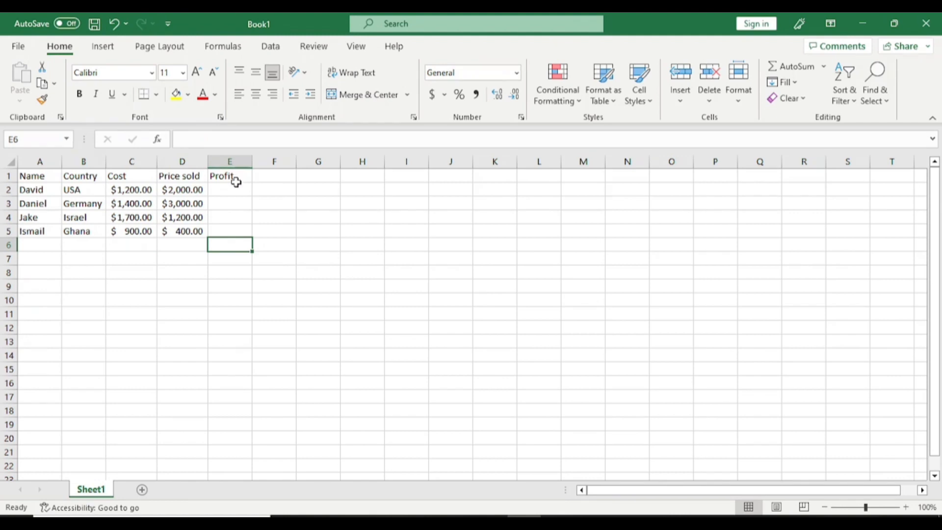
Enter a profit formula in E2 that uses the cost in C2 and the sold price in D2
click(235, 189)
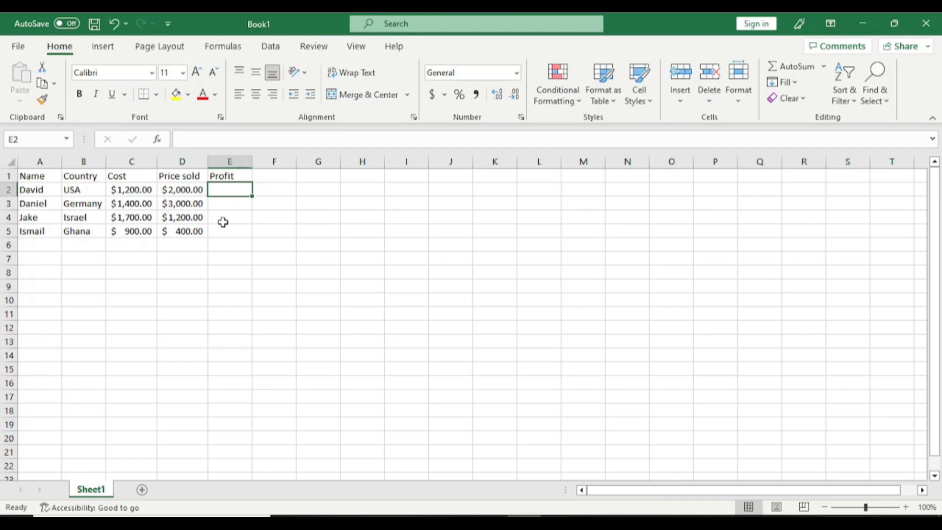
text(=)
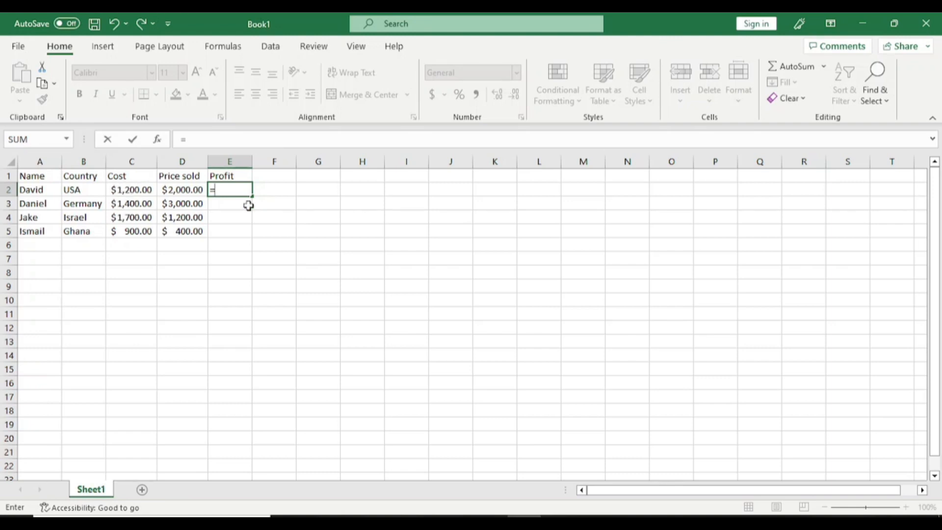
text(C)
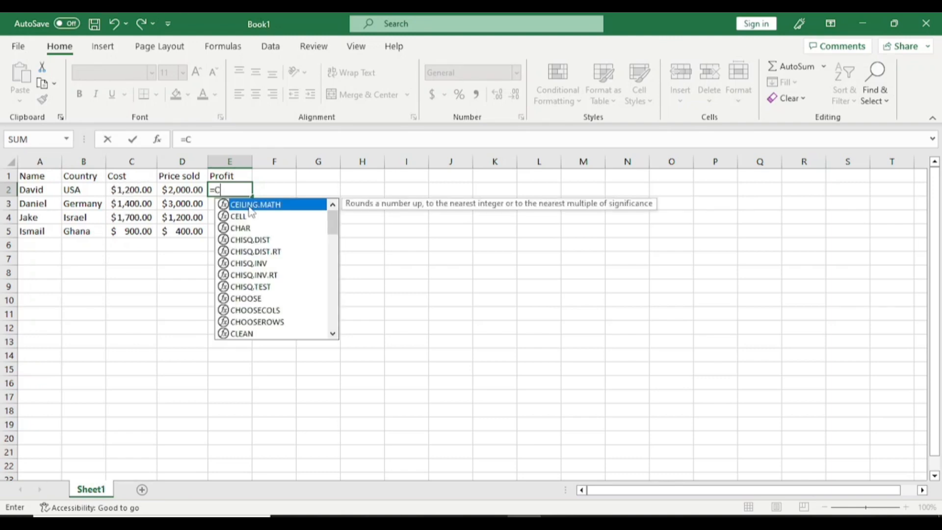
text(2)
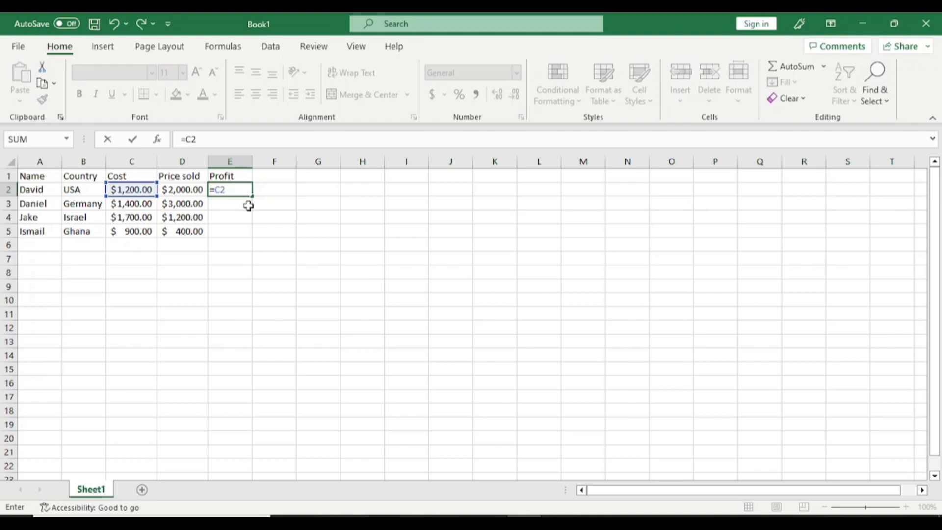
click(186, 193)
click(233, 216)
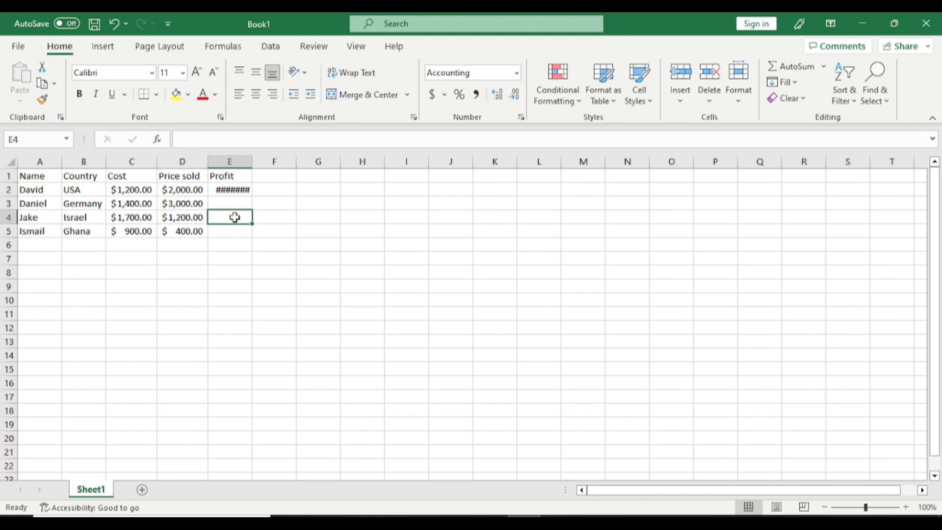
click(193, 192)
click(128, 191)
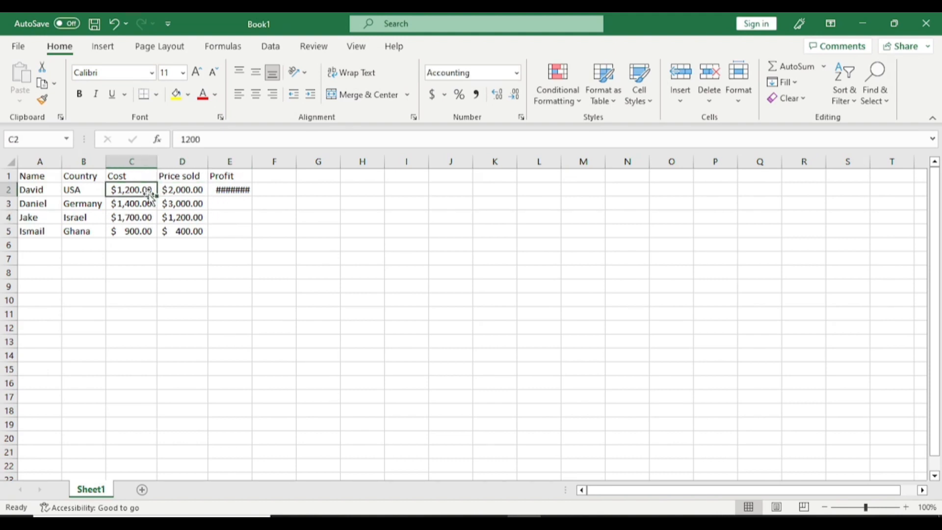
Correct the profit formula in E2 to =D2-C2, subtracting the cost from the sold price
click(218, 191)
mouse_move(231, 195)
mouse_down()
mouse_move(237, 202)
mouse_move(231, 193)
mouse_up()
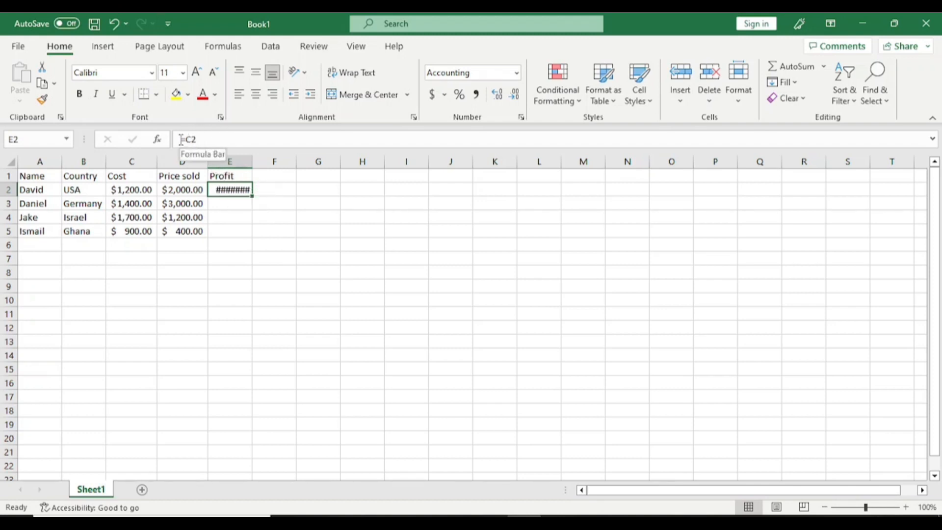
click(209, 142)
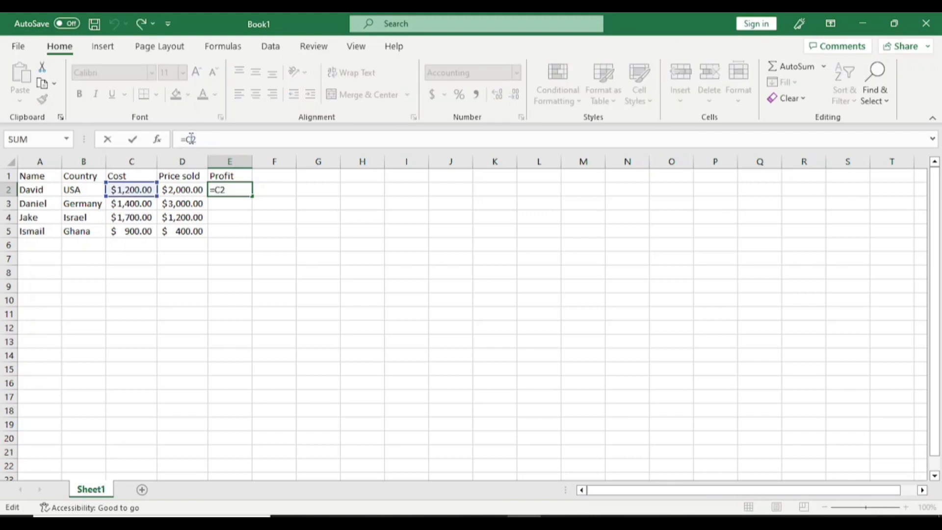
click(190, 139)
key(BackSpace)
text(D)
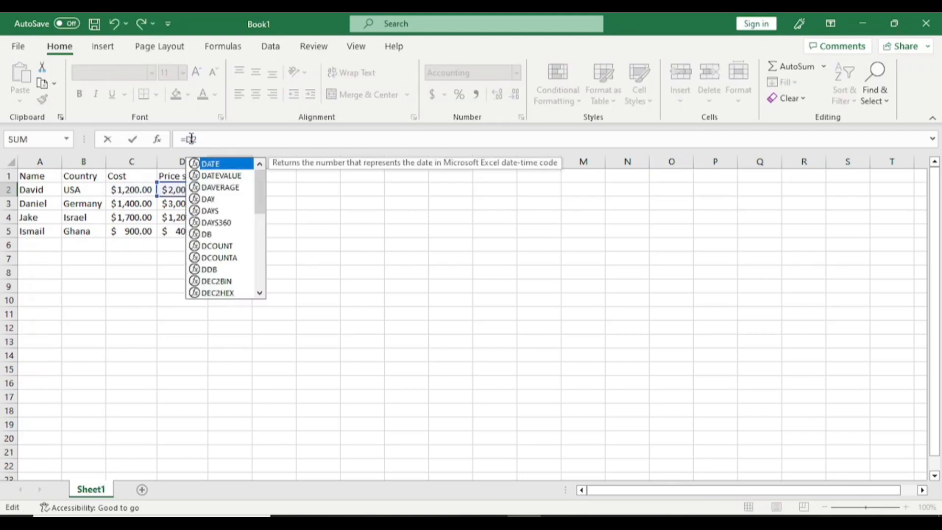
click(202, 139)
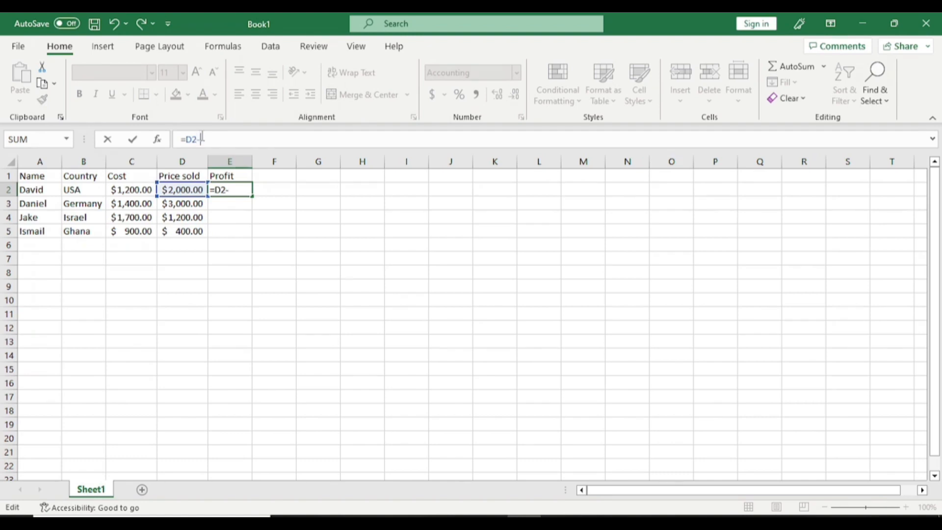
text(@)
key(BackSpace)
text(2)
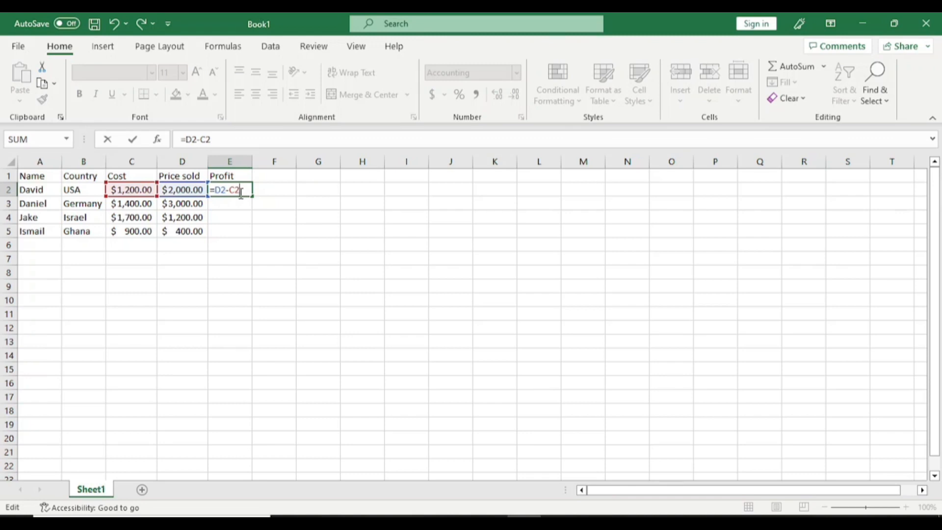
key(Return)
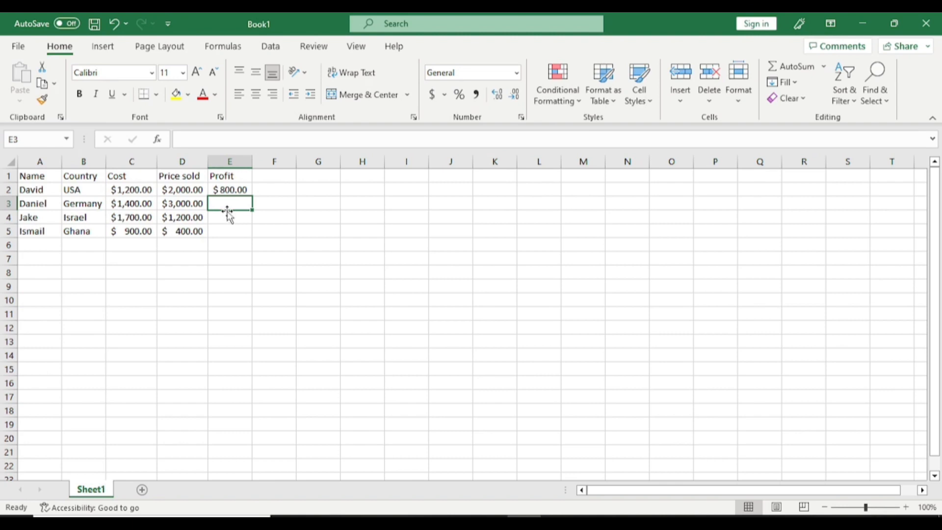
Enter the profit formula =D3-C3 in cell E3
click(241, 188)
click(236, 204)
text(=)
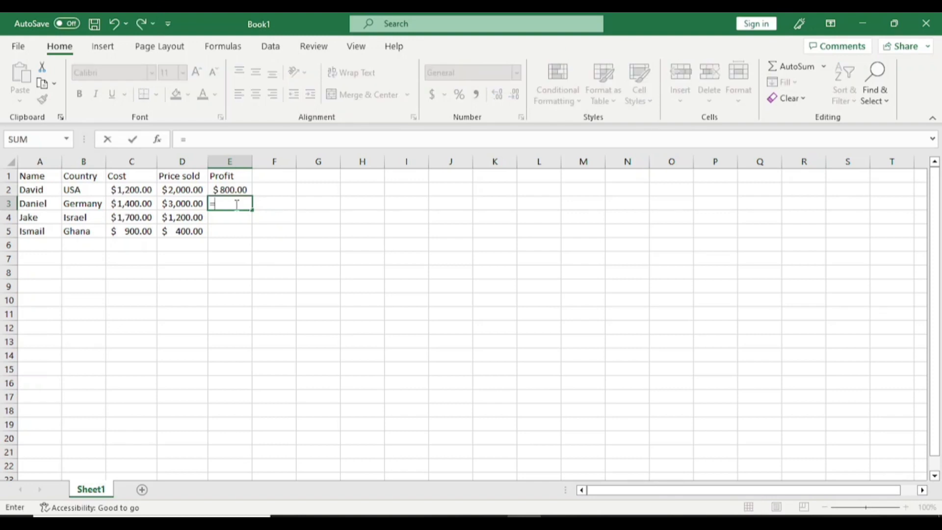
click(195, 206)
text(-)
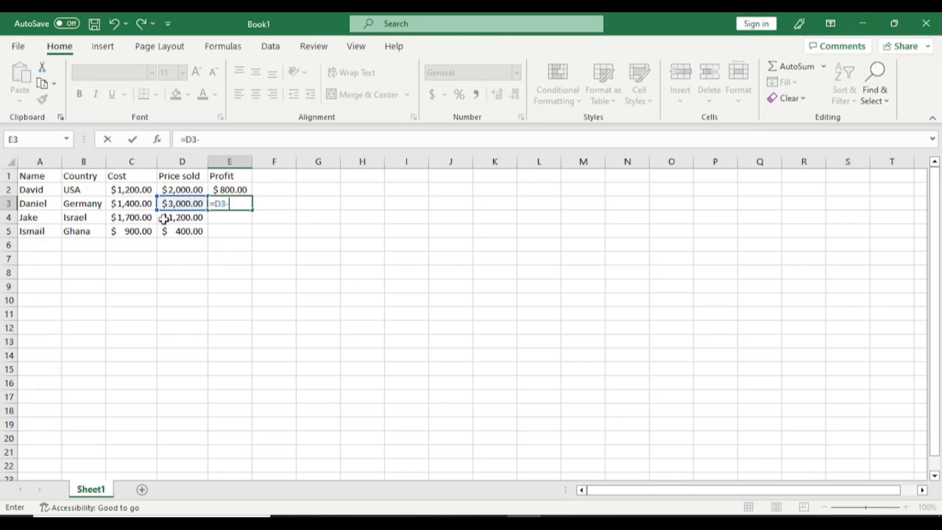
click(146, 207)
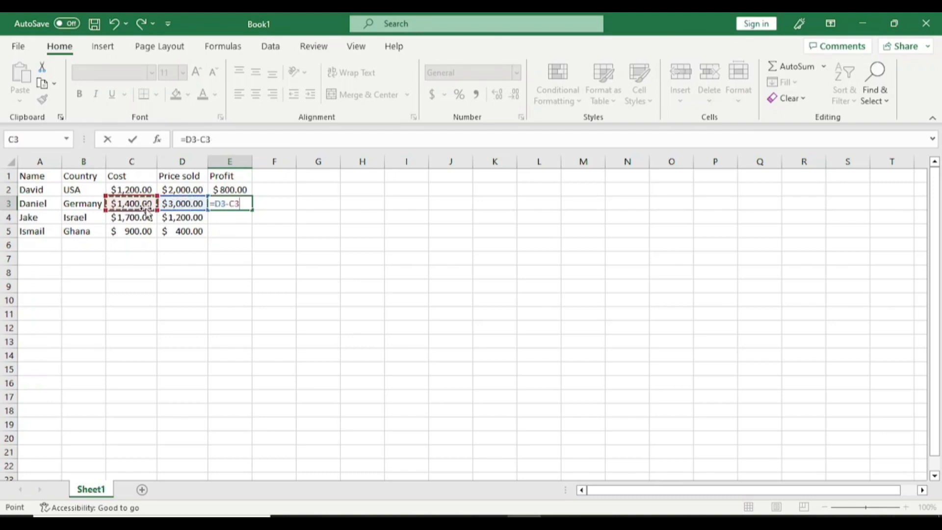
key(Return)
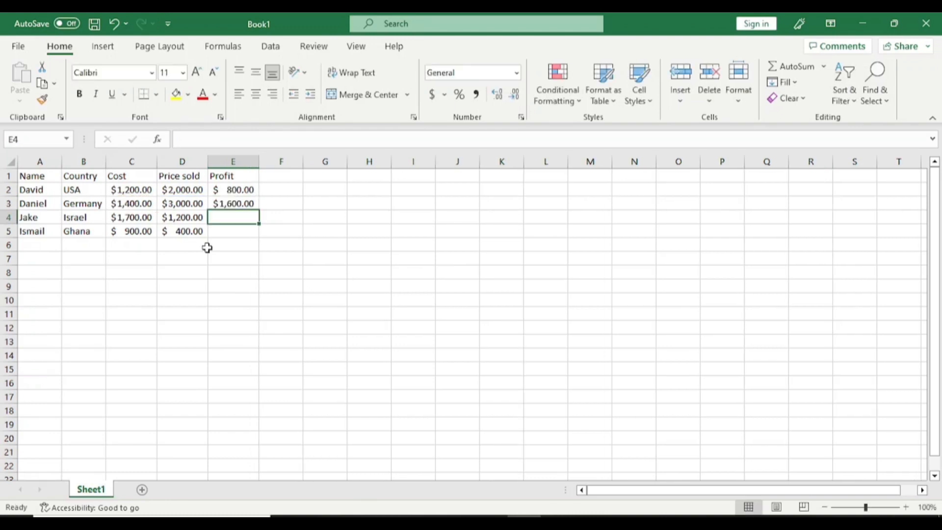
Enter the profit formula =D4-C4 in cell E4
click(196, 220)
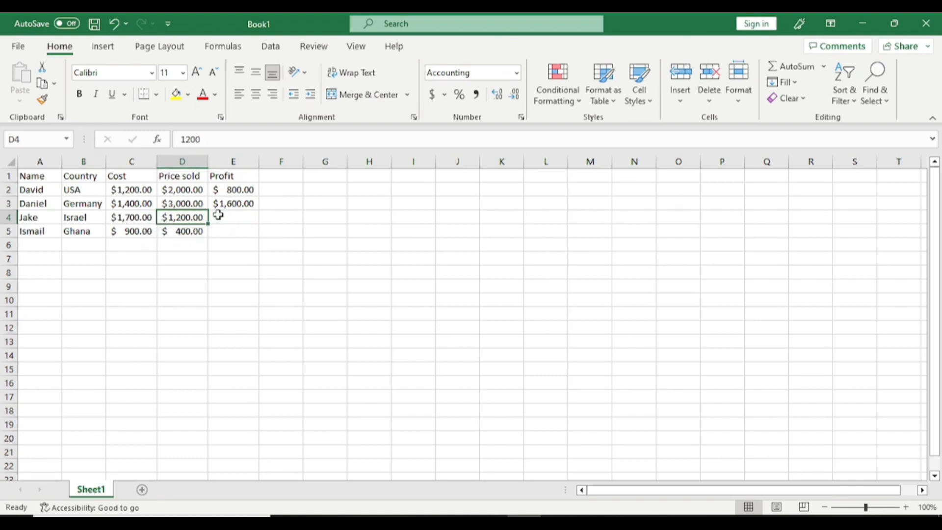
drag(210, 218, 223, 221)
text(=)
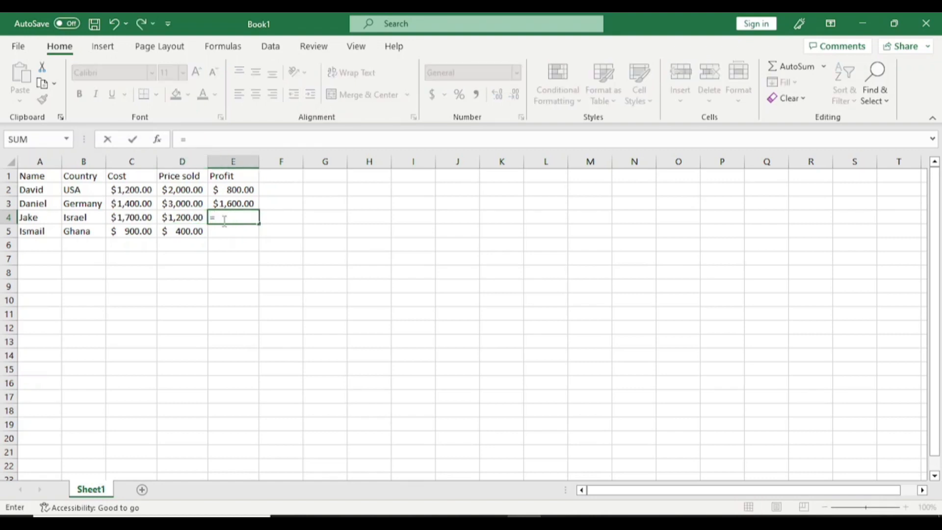
click(192, 221)
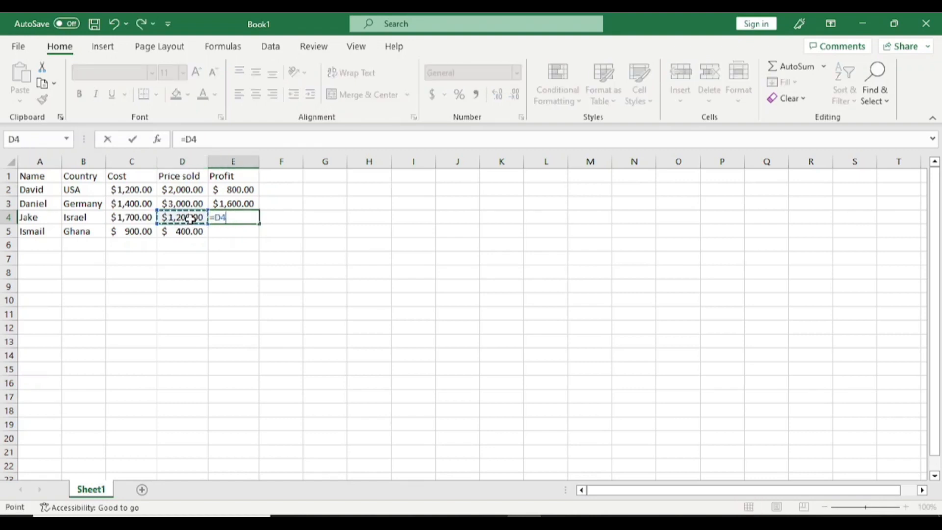
text(-)
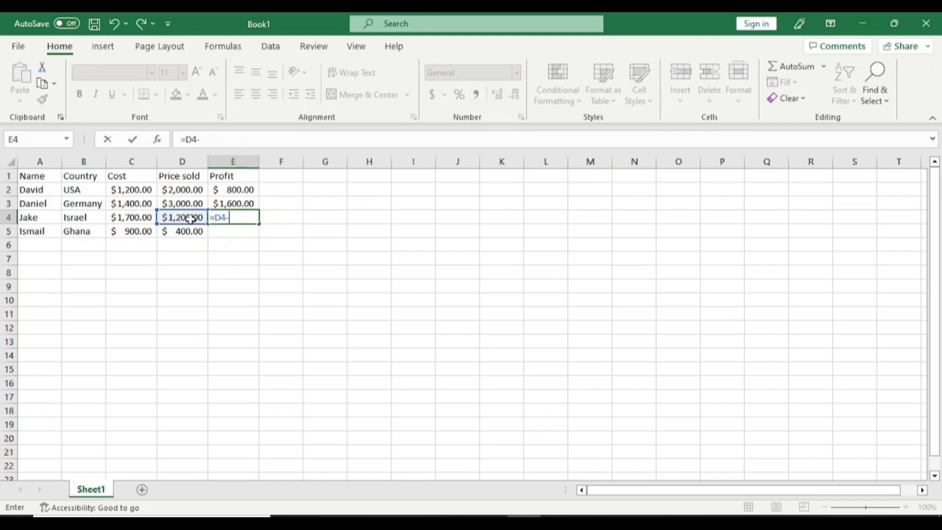
click(143, 219)
key(Return)
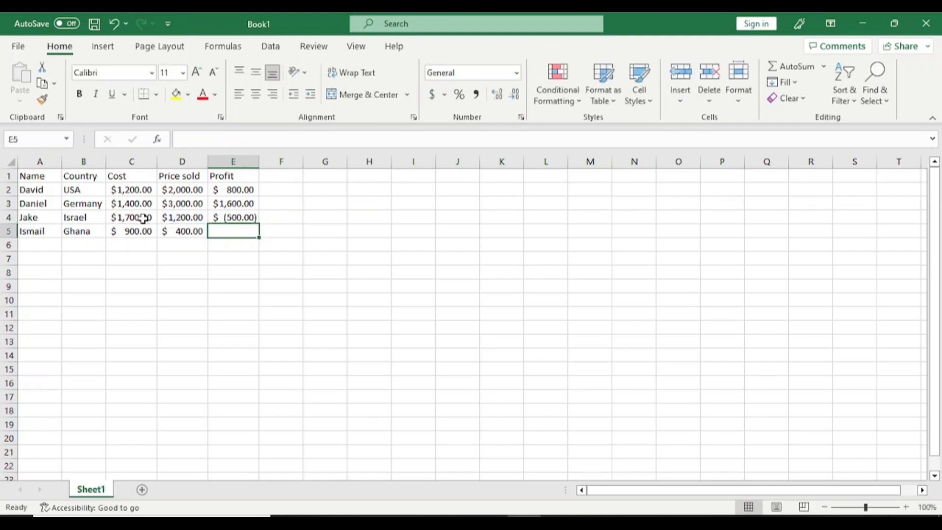
click(275, 282)
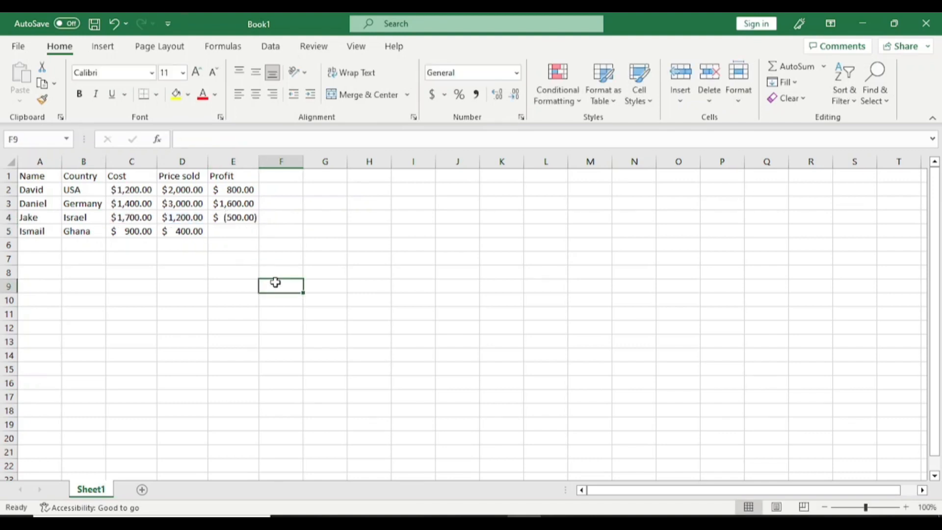
Reverse the formula in E4 to =C4-D4, subtracting the sold price from the cost
click(236, 218)
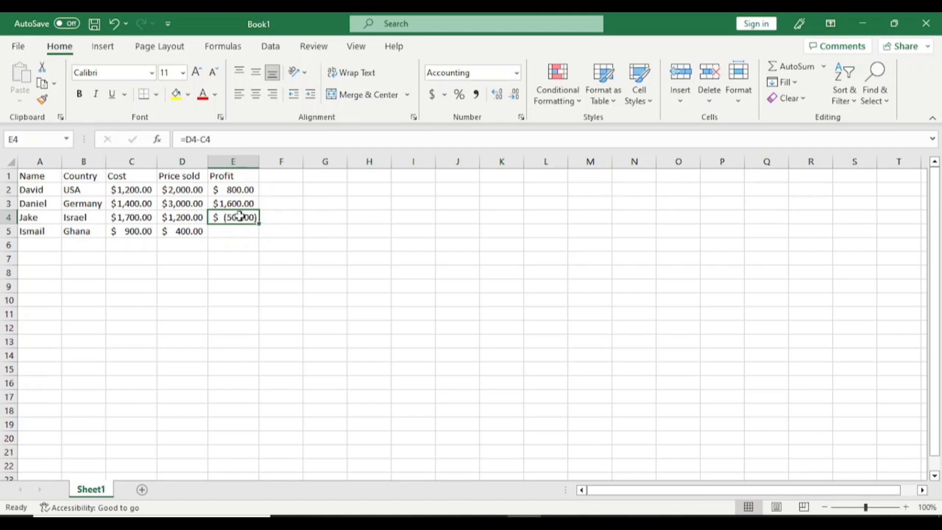
click(181, 218)
click(135, 221)
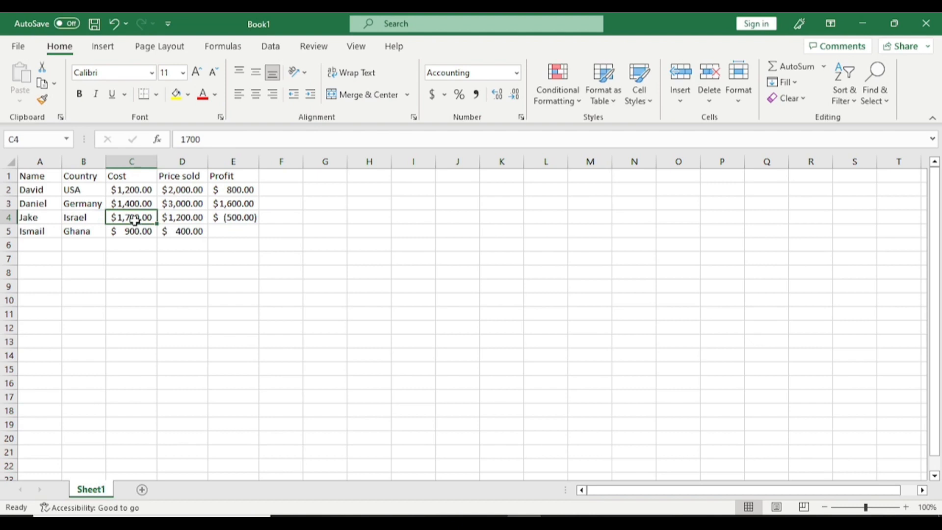
click(237, 217)
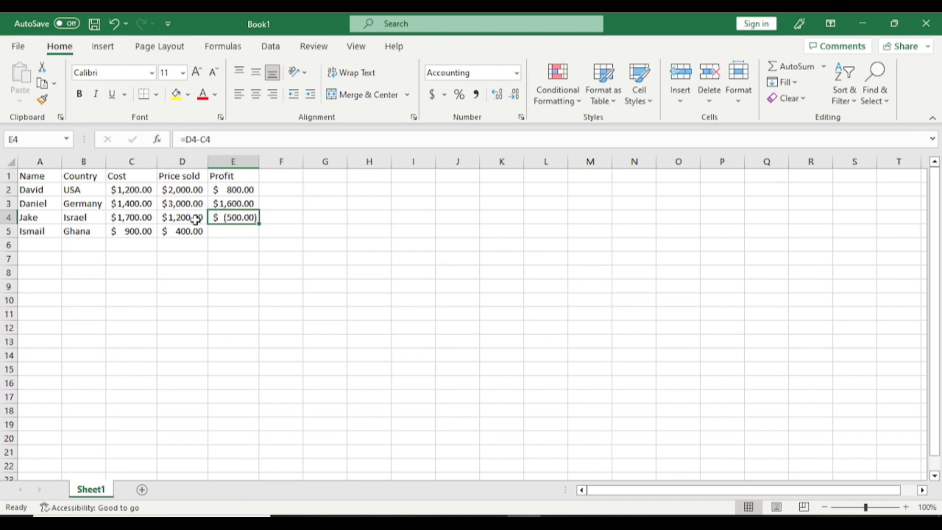
click(197, 140)
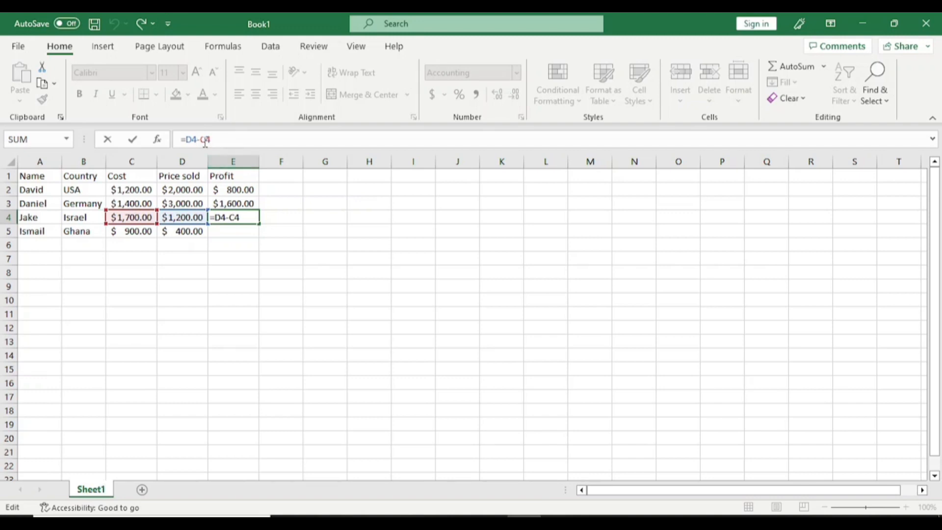
key(BackSpace)
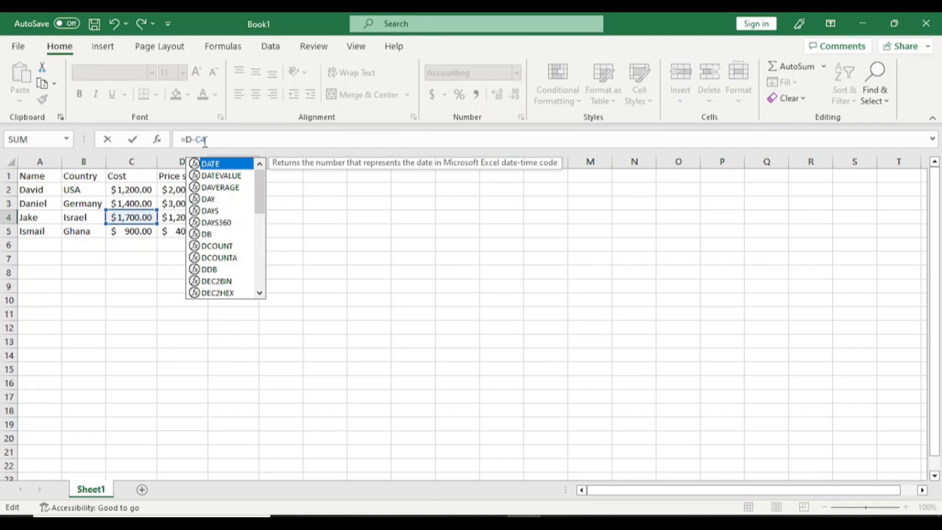
key(BackSpace)
text(c4)
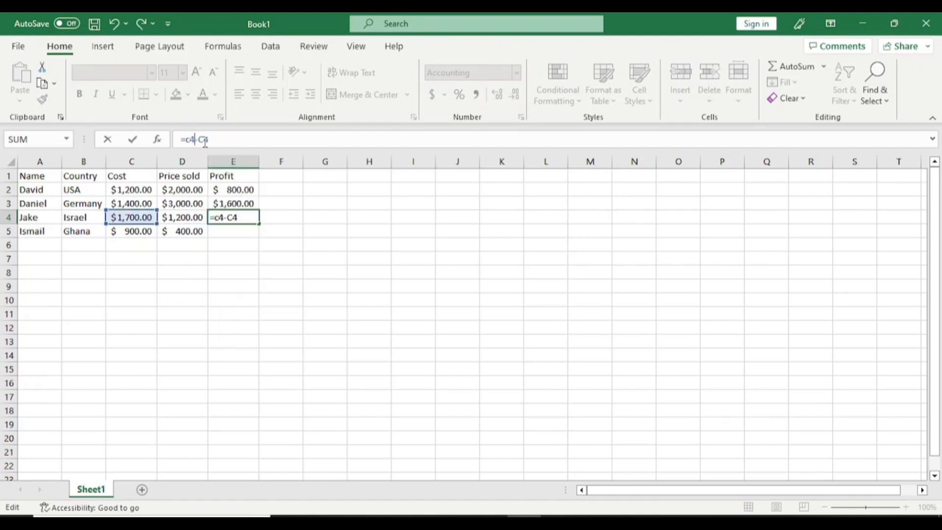
click(203, 139)
key(BackSpace)
key(BackSpace)
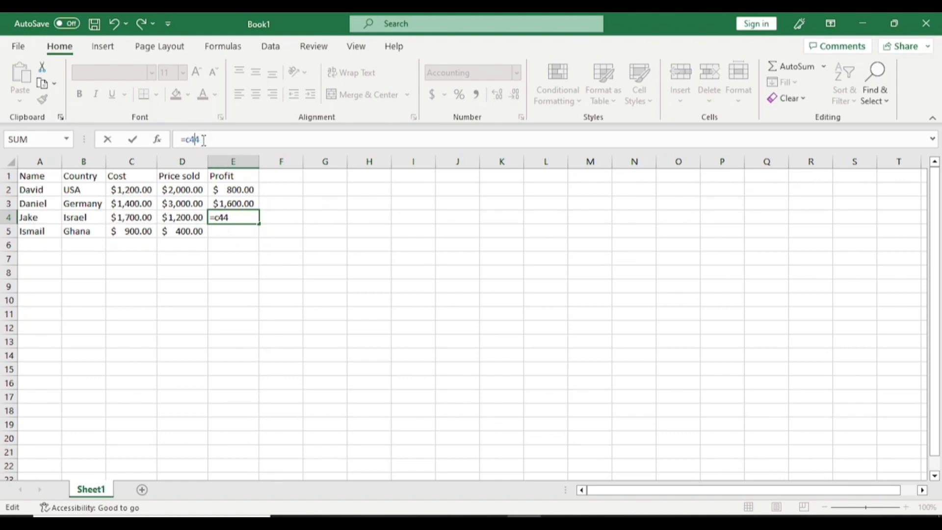
text(-d)
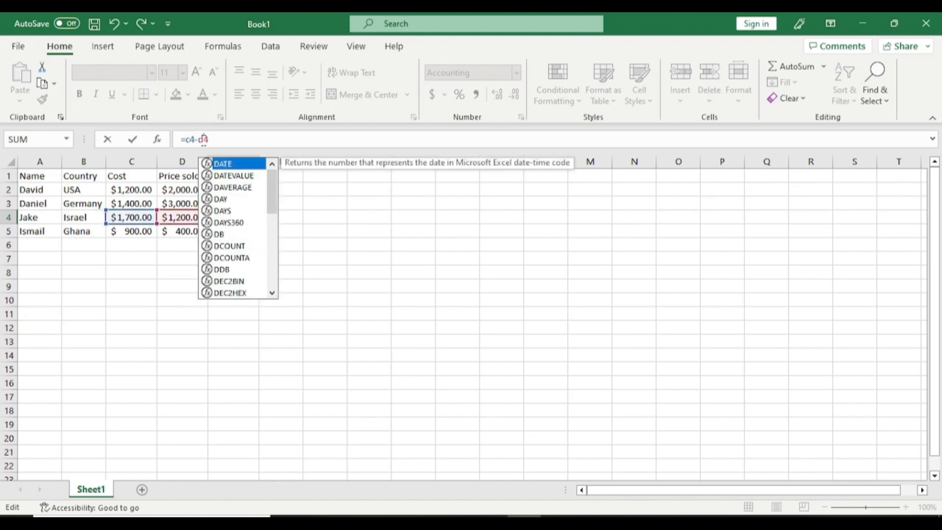
click(338, 228)
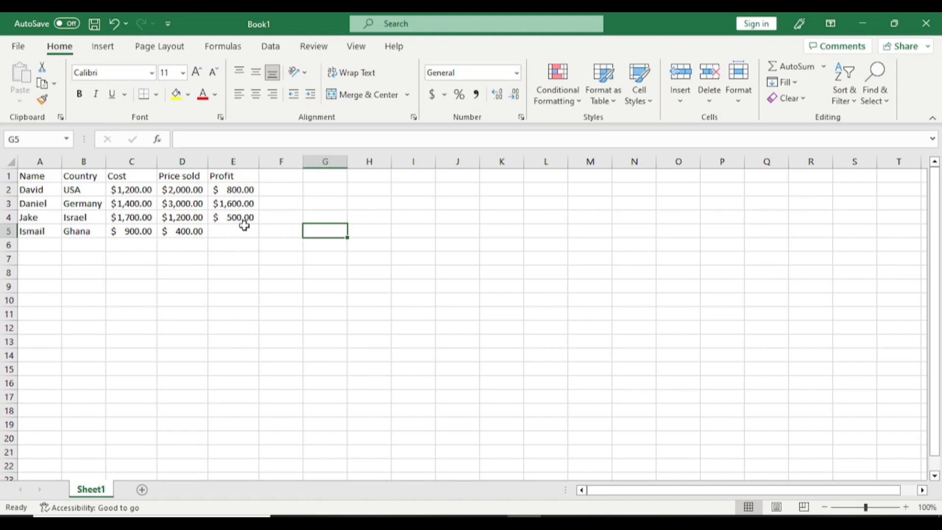
Add the column header Loss in cell F1, next to Profit
click(243, 219)
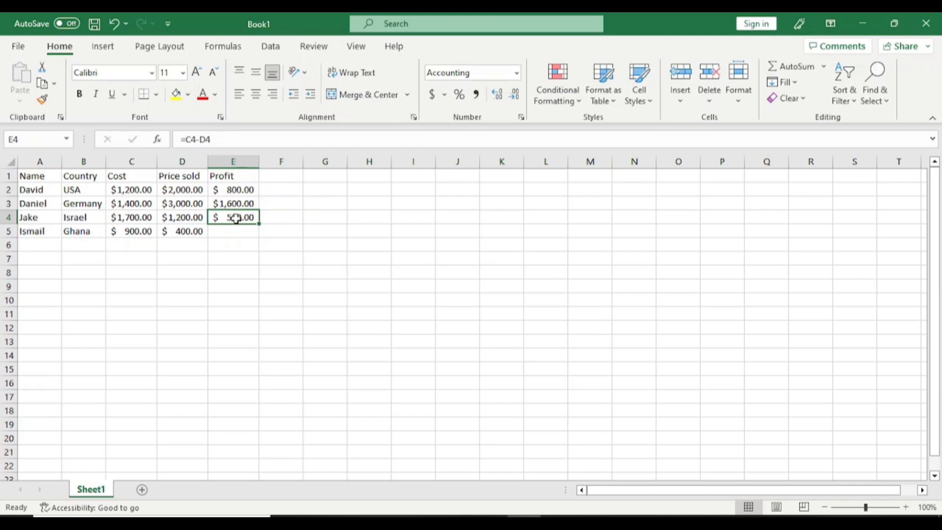
click(277, 175)
text(Loss)
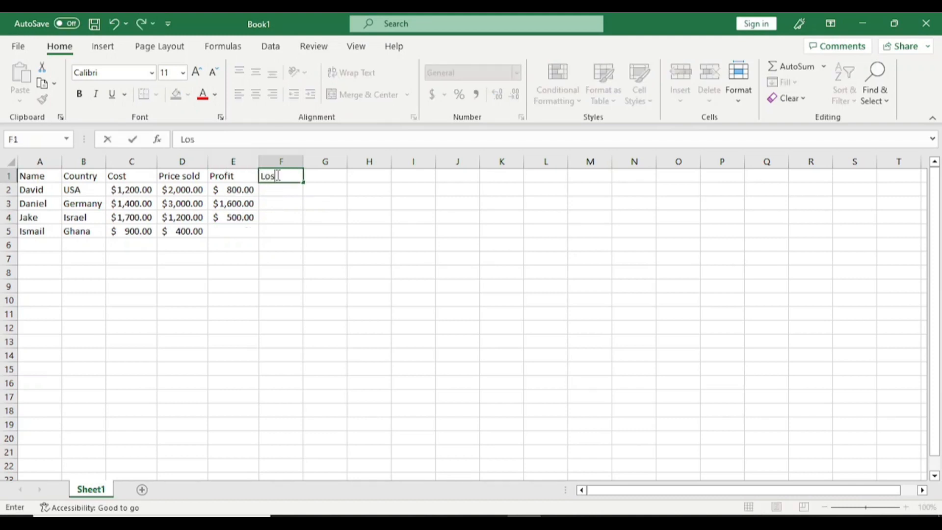
Copy the result of E4 into F4 under Loss as a value only, and clear E4
click(249, 219)
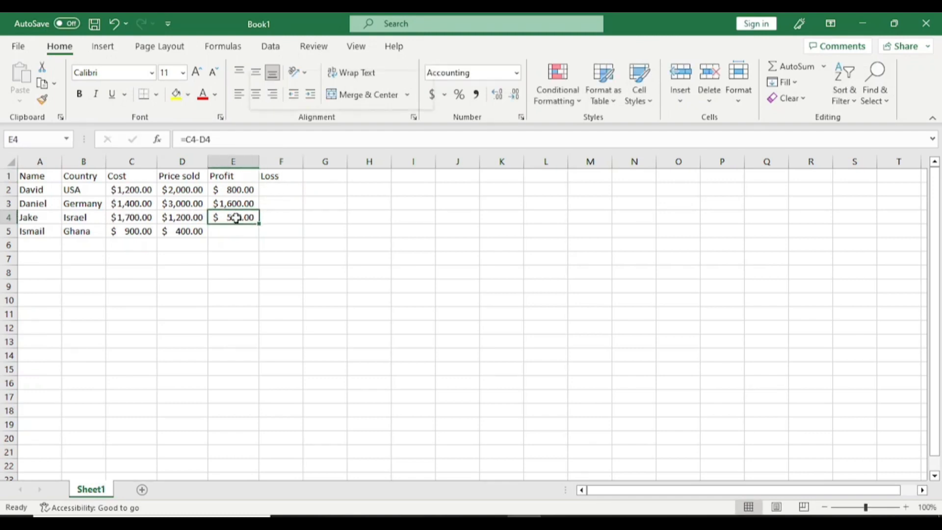
right_click(248, 219)
click(326, 172)
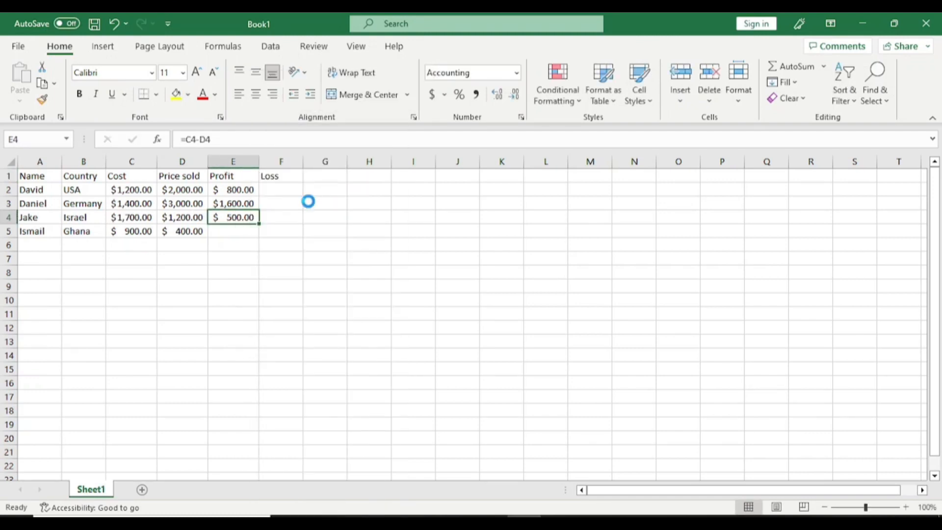
click(286, 218)
right_click(288, 225)
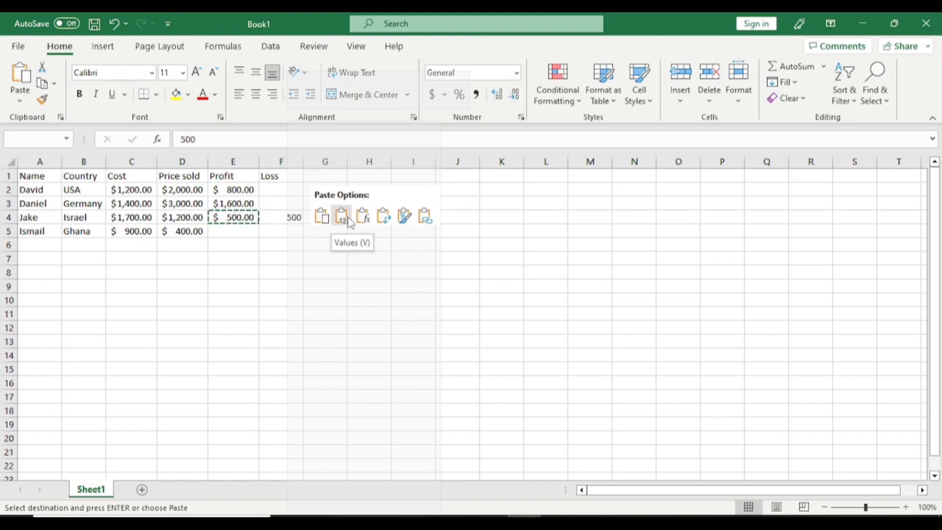
click(342, 216)
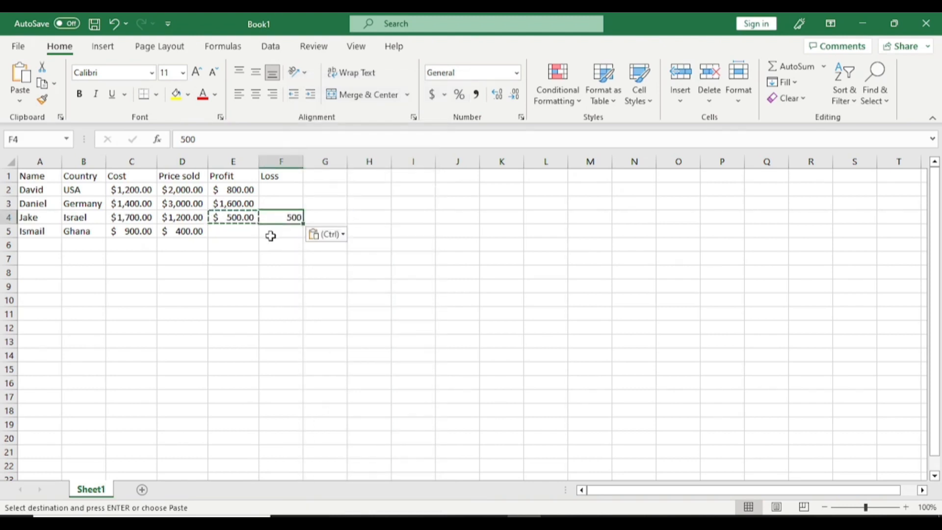
click(249, 218)
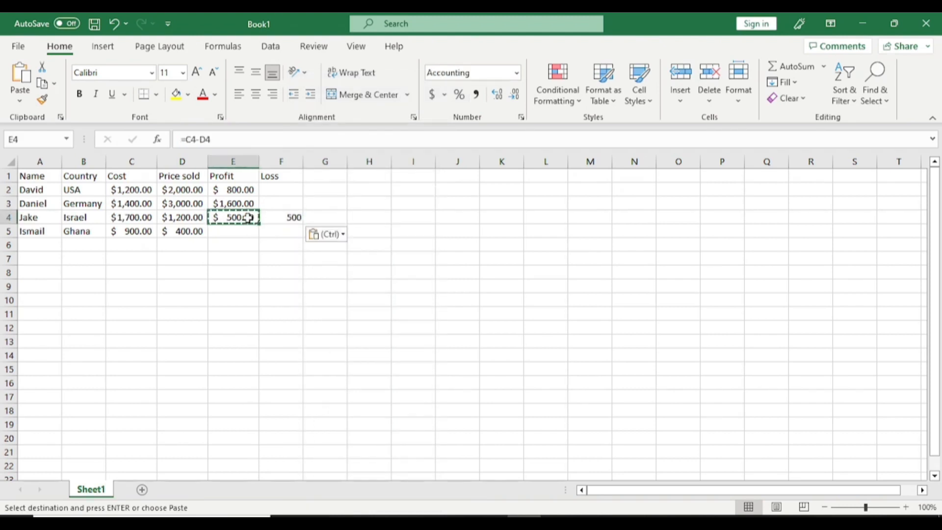
key(Delete)
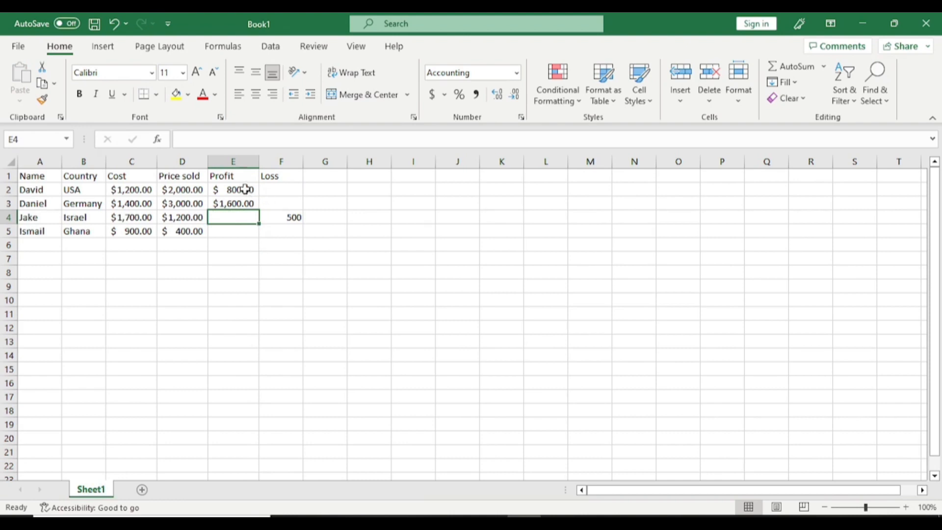
Enter a dash in the Loss cells F2 and F3 for the two profitable rows
click(270, 190)
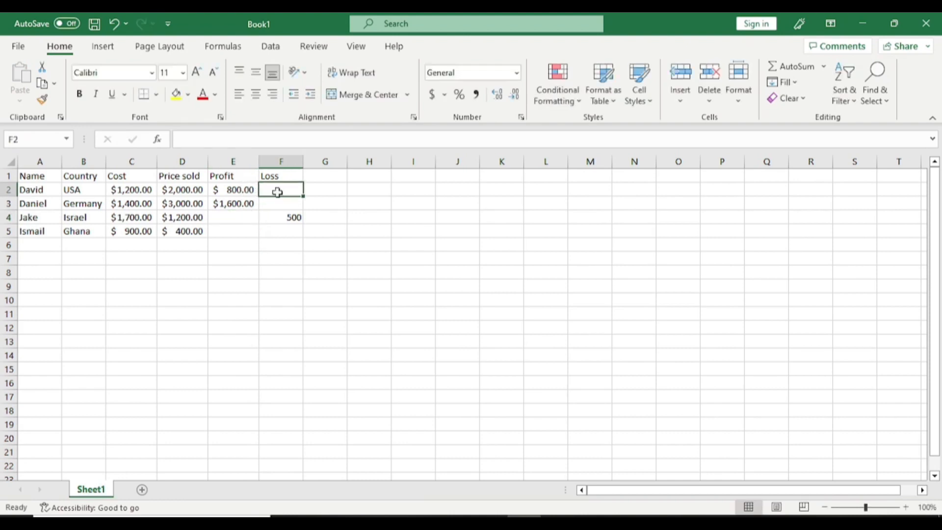
text(-)
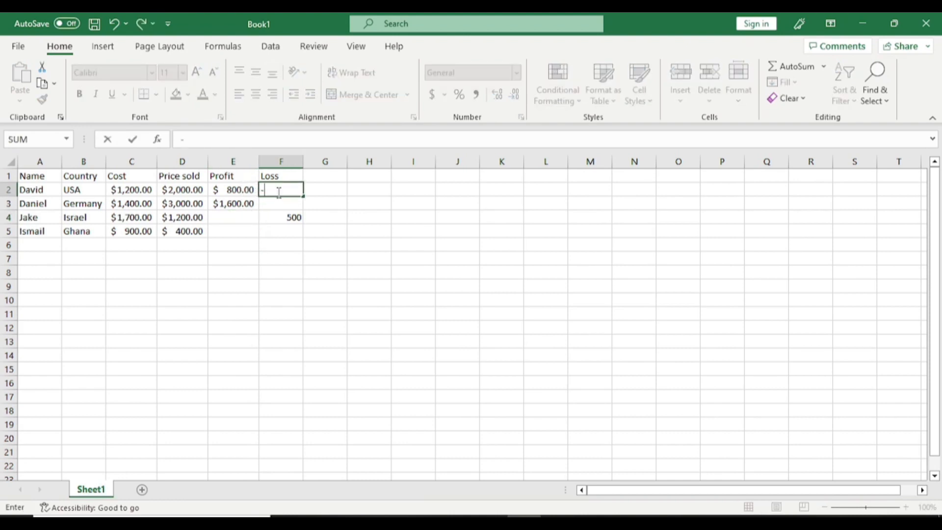
key(Return)
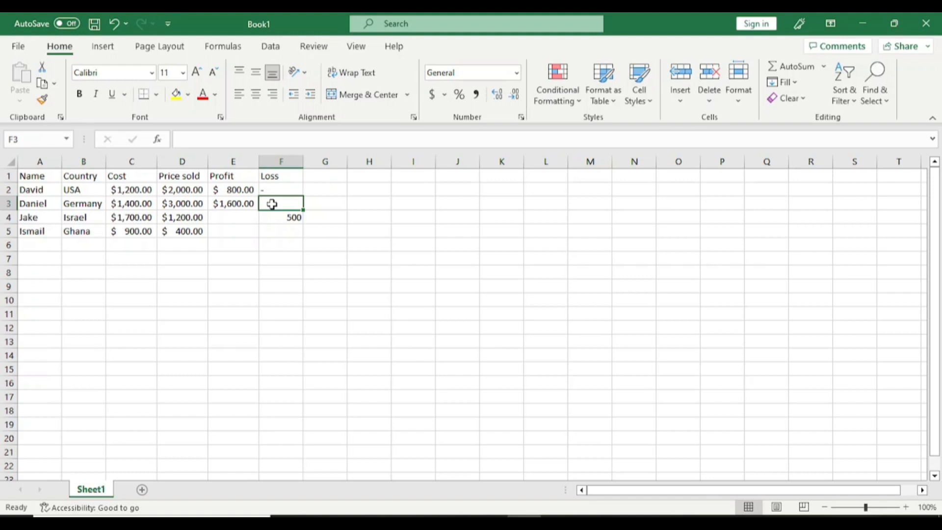
text(-)
key(Return)
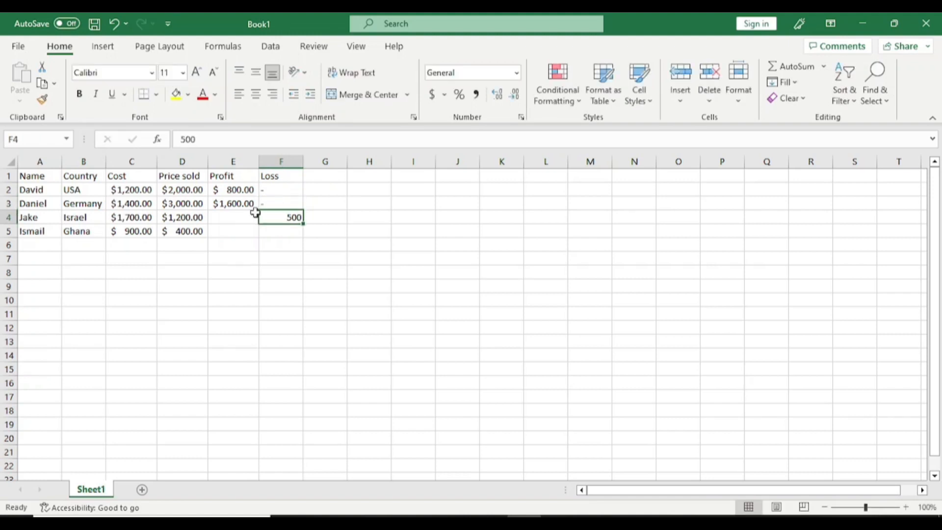
Enter a dash in the Profit cells E4 and E5 for the two loss-making rows
click(242, 220)
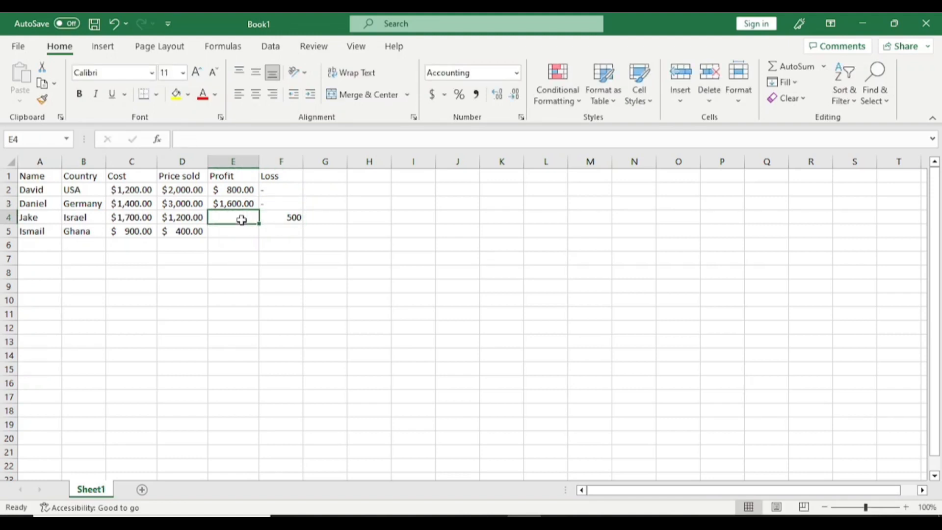
text(-)
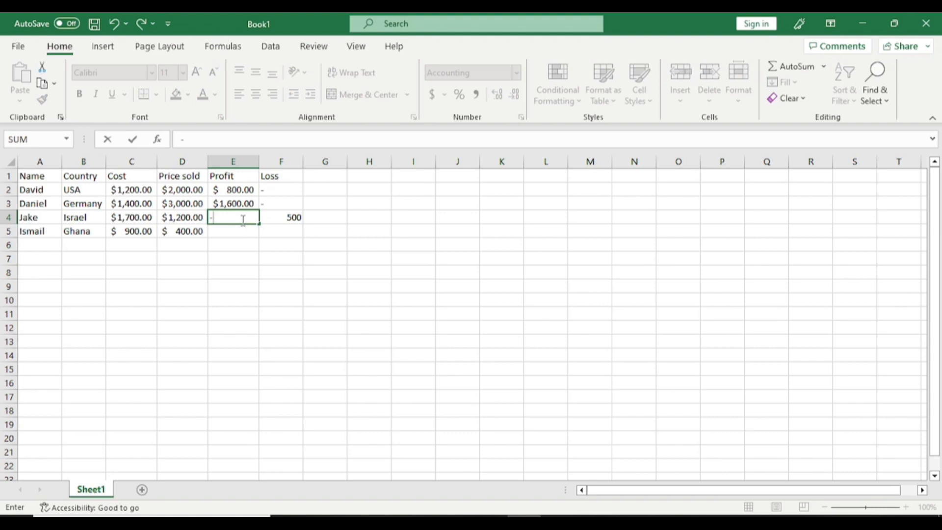
click(236, 244)
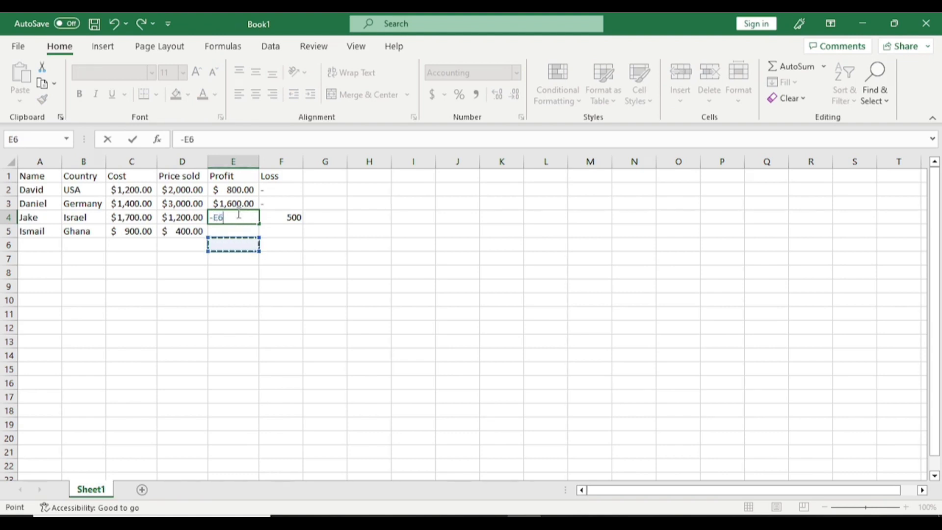
key(BackSpace)
key(BackSpace)
key(Return)
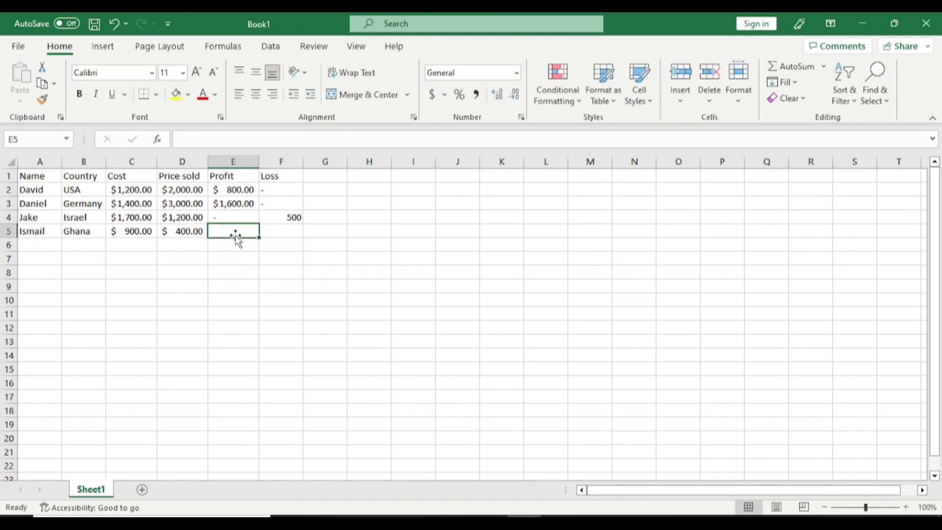
text(-)
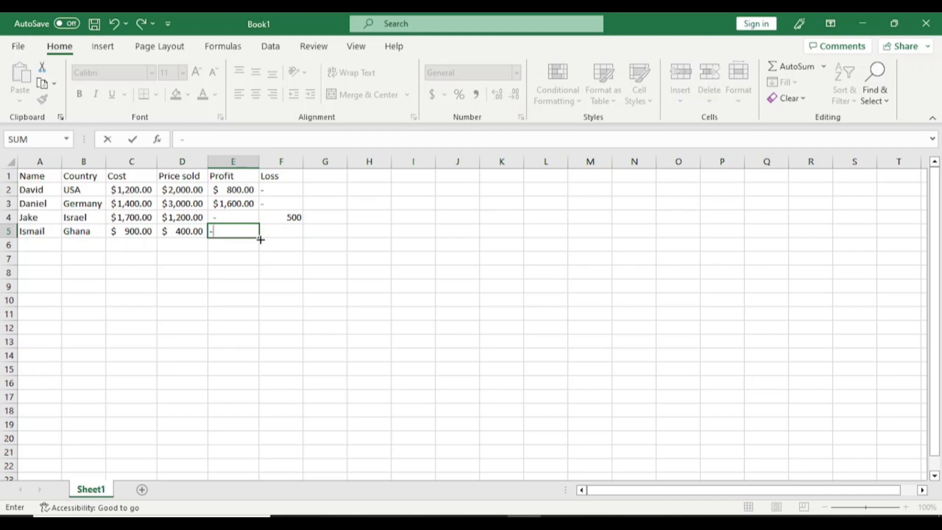
key(Return)
Center the dashes horizontally in cells E4:E5 and F2:F3
click(280, 229)
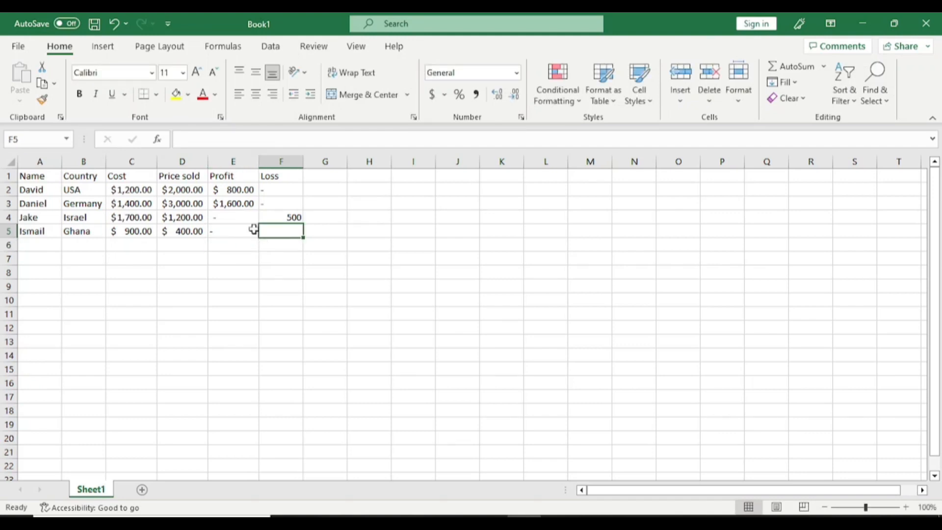
drag(238, 219, 240, 231)
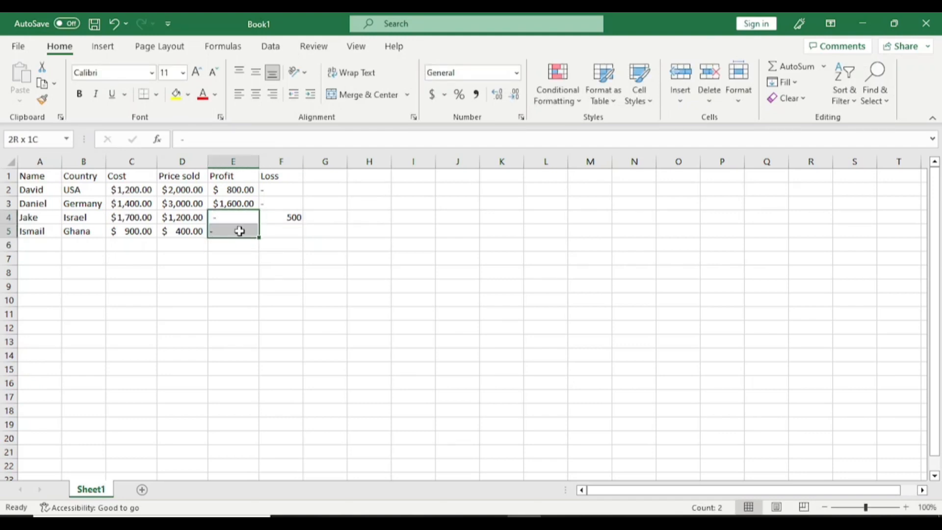
click(256, 94)
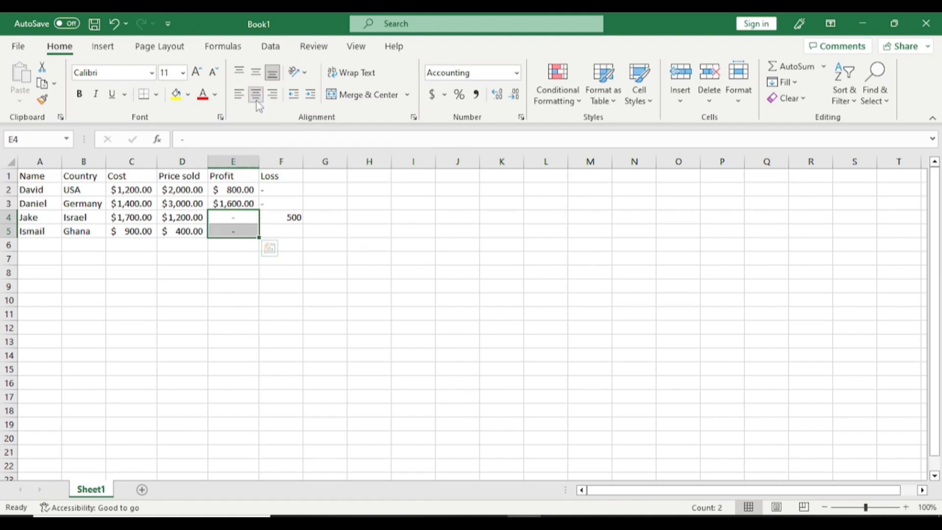
drag(273, 193, 275, 202)
click(255, 95)
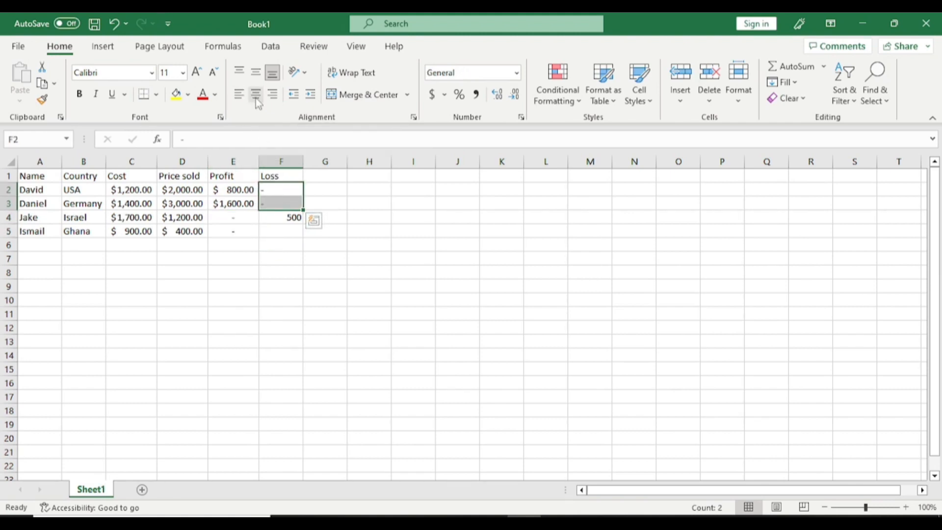
Apply the dollar Accounting number format to the Loss cells F4:F5
click(281, 231)
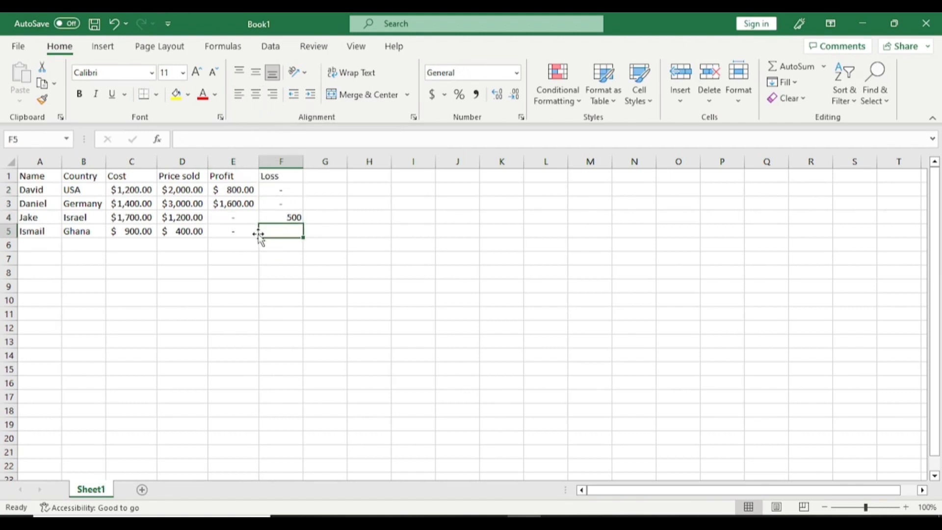
drag(286, 216, 285, 228)
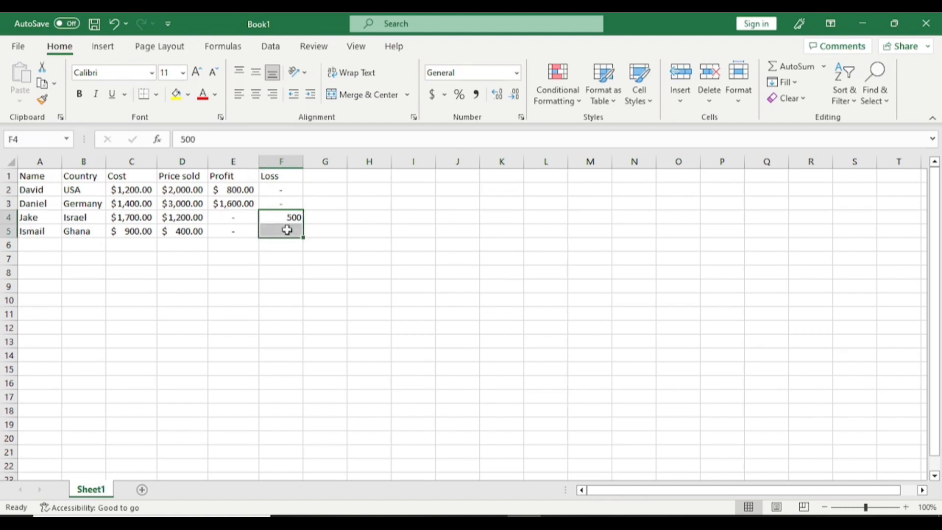
click(432, 94)
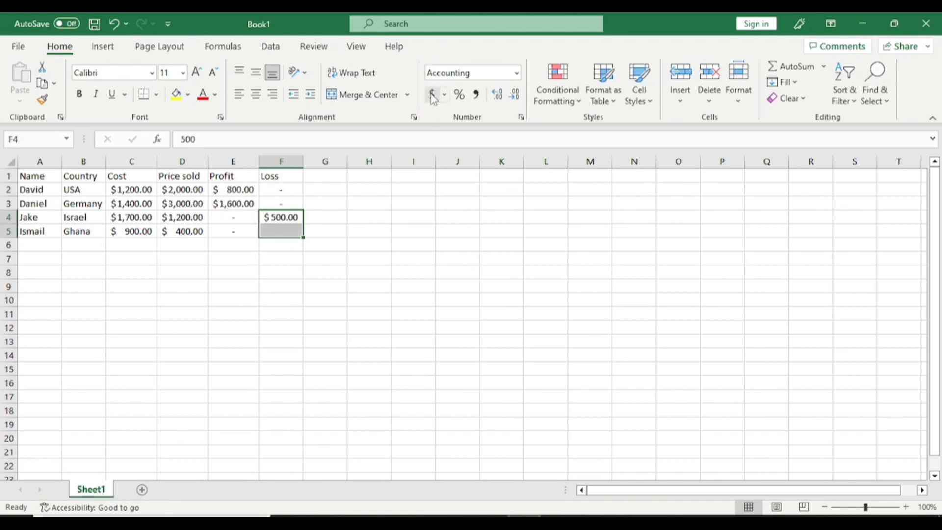
click(333, 243)
Enter the loss formula =C5-D5 in cell F5, subtracting the sold price from the cost
click(283, 228)
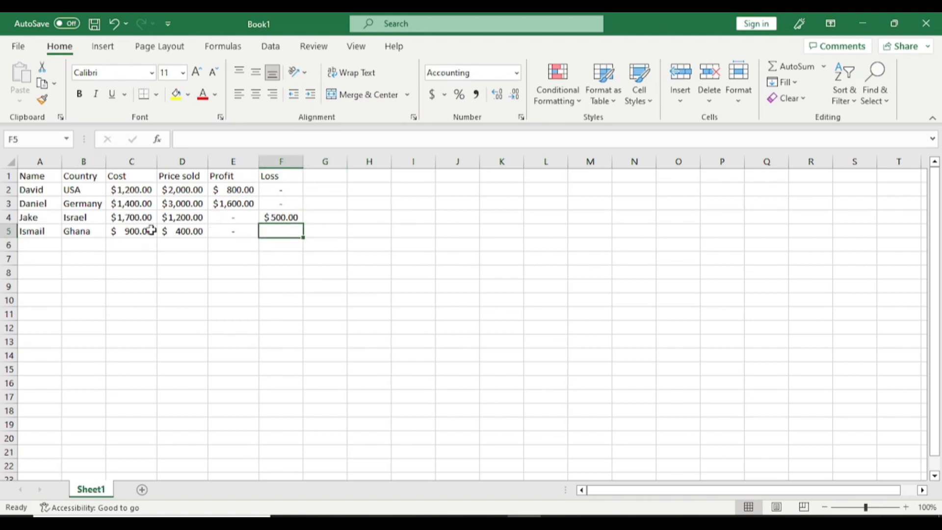
text(=)
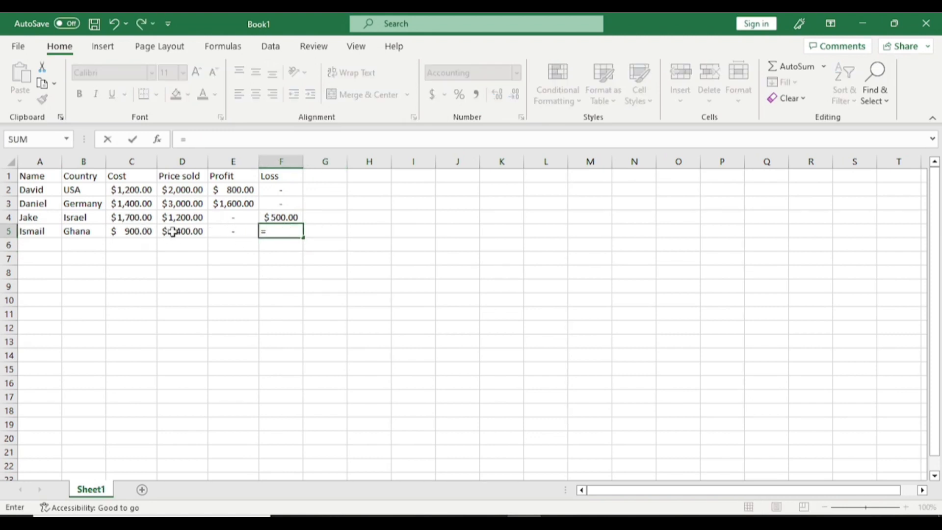
click(139, 231)
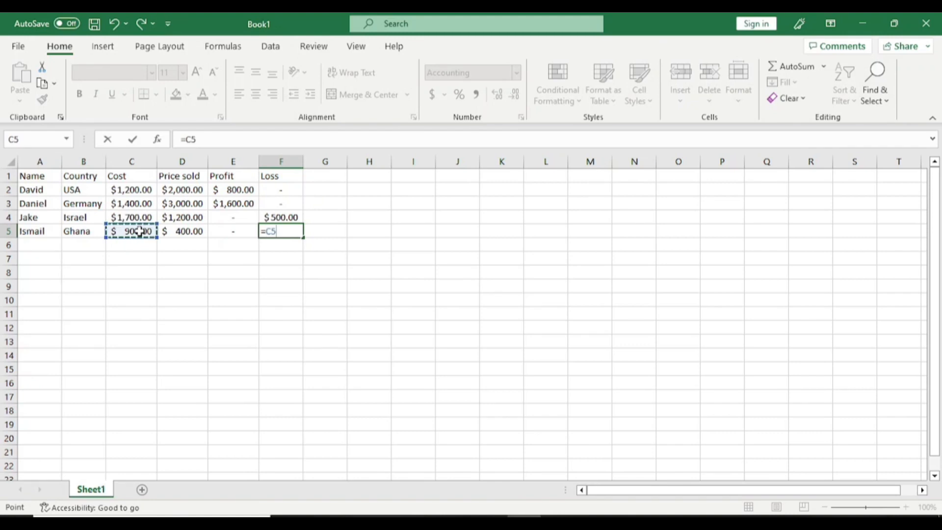
text(-)
click(185, 231)
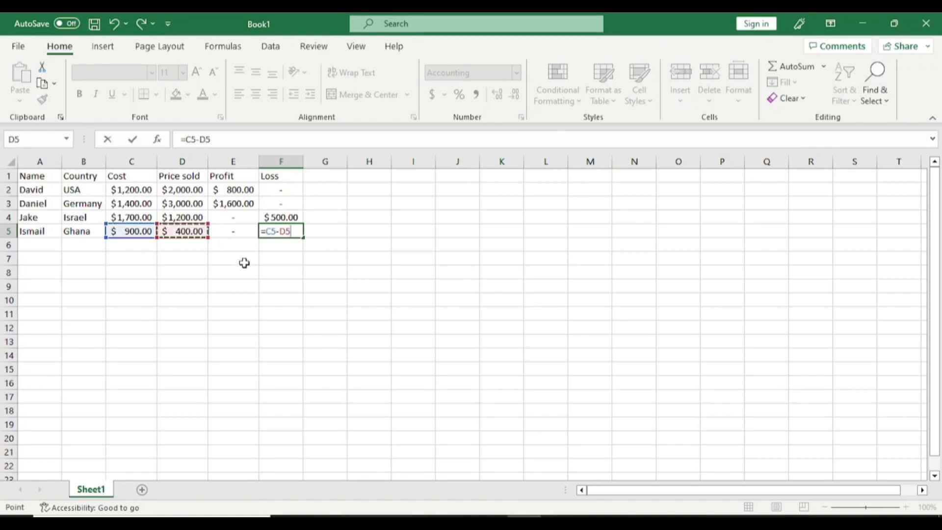
key(Return)
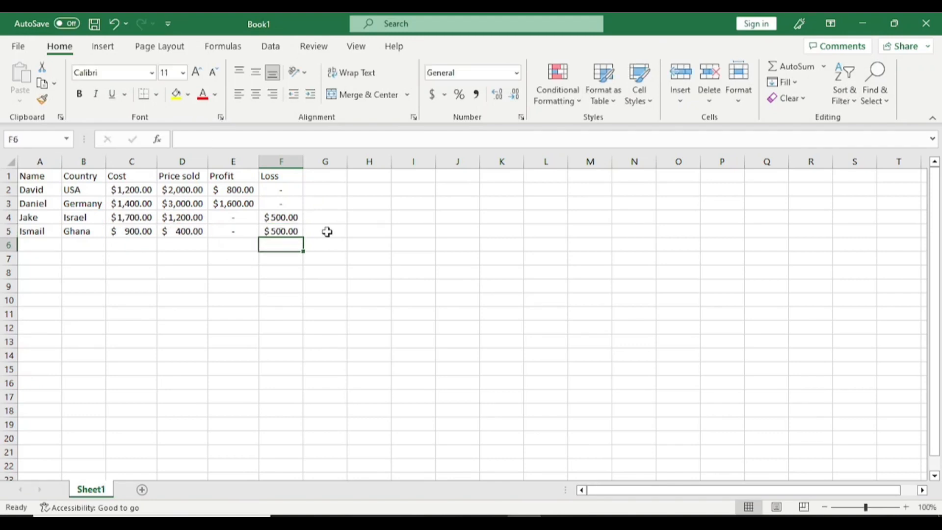
click(328, 232)
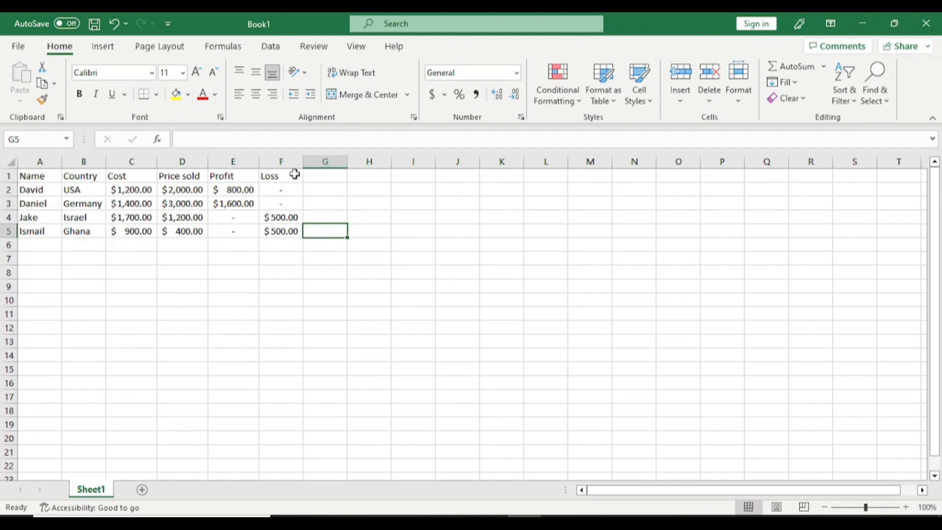
click(294, 175)
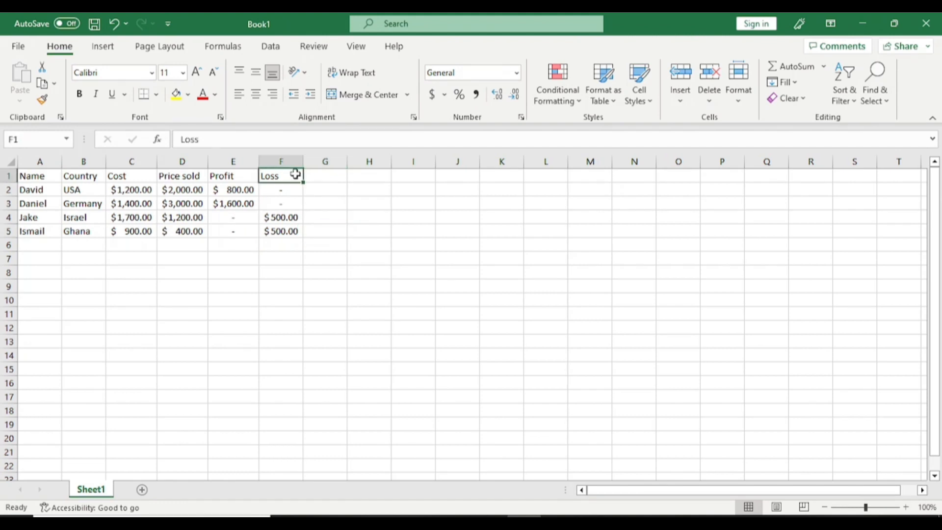
click(336, 179)
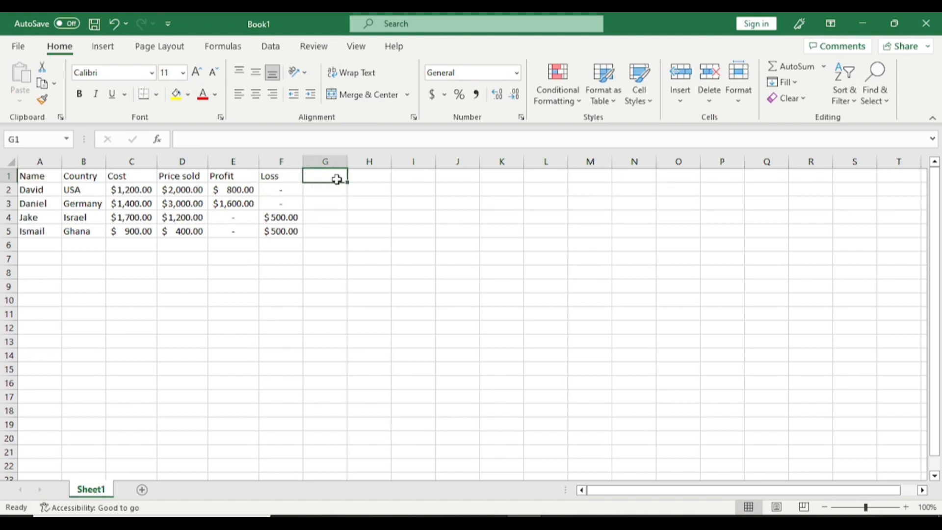
click(337, 229)
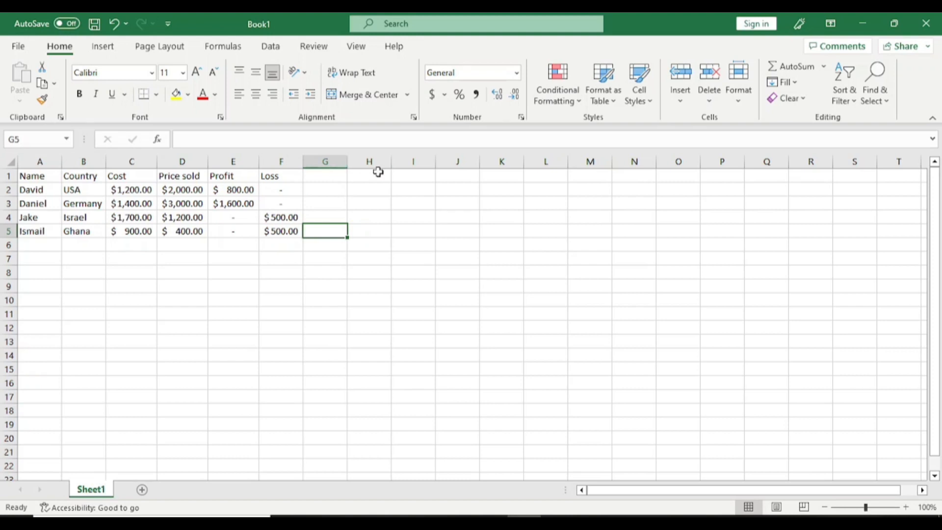
Merge and center cells H1:I1 and enter the heading Cost in the merged cell
drag(378, 172, 425, 178)
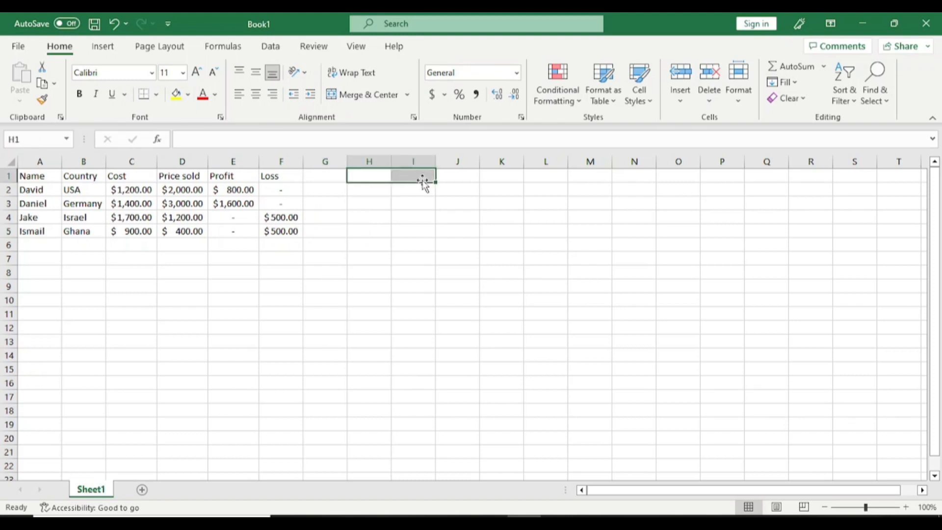
click(384, 93)
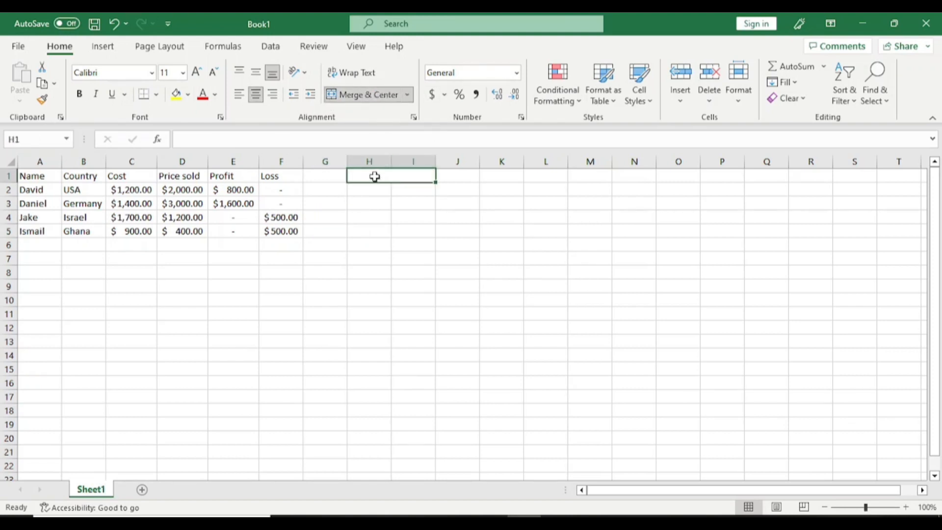
text(Cost)
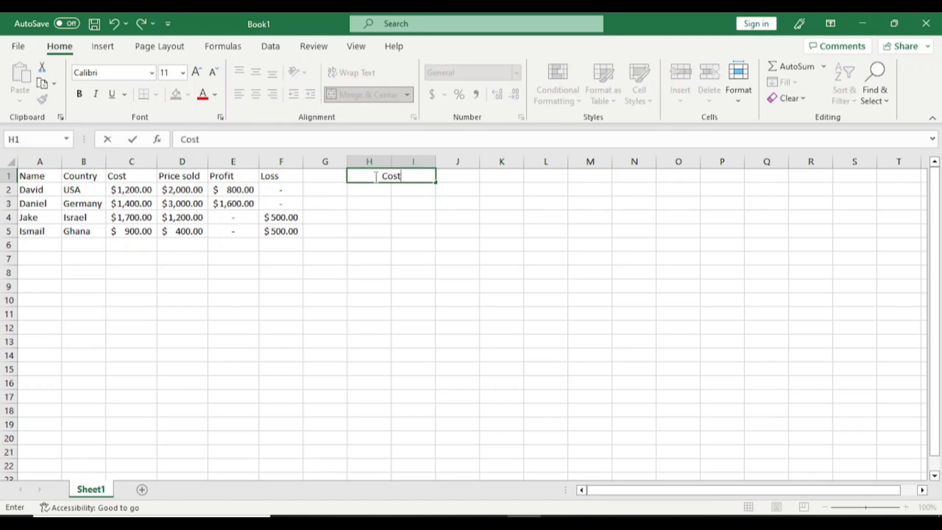
key(Return)
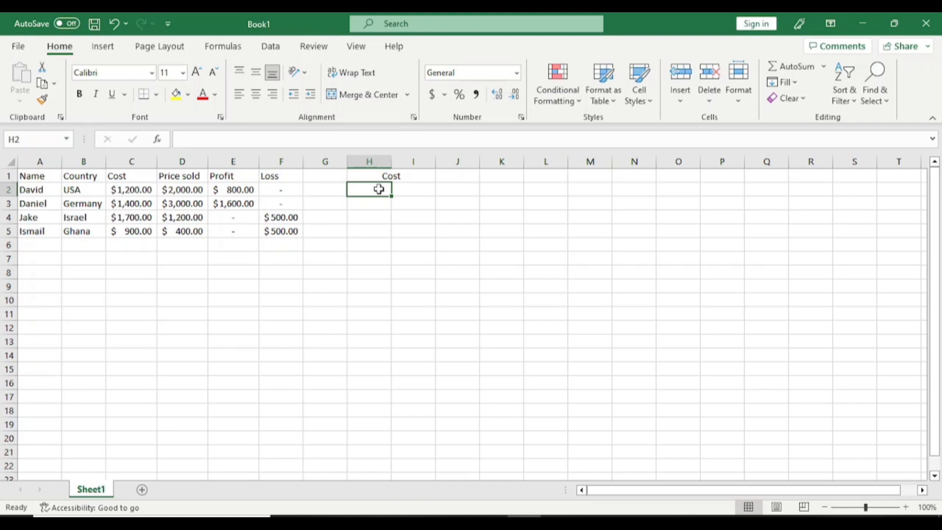
Add the subheadings Gas in H2 and Water Bill in I2 under the merged Cost heading
text(Gas)
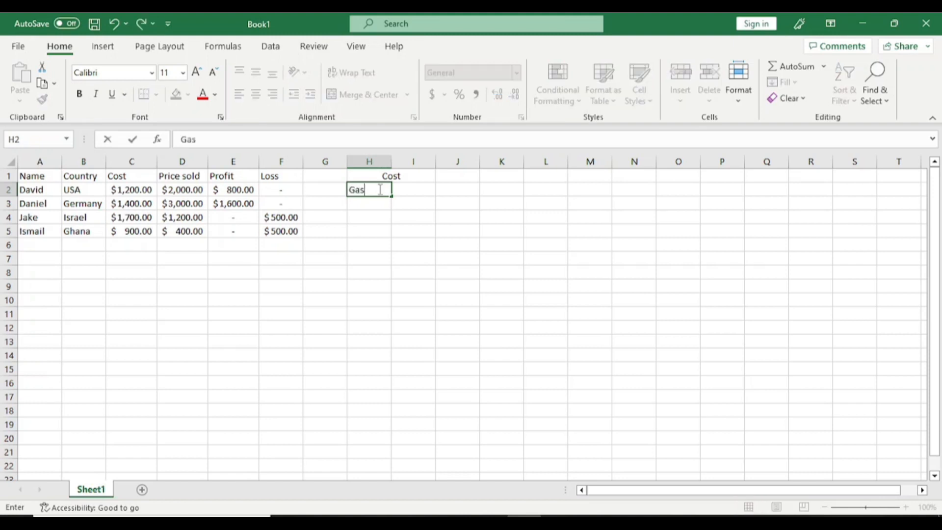
click(405, 189)
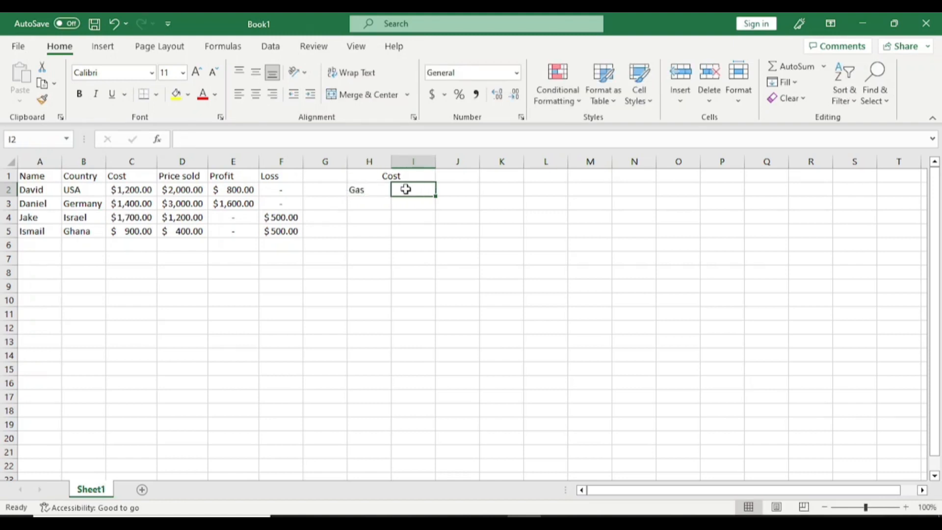
text(Water)
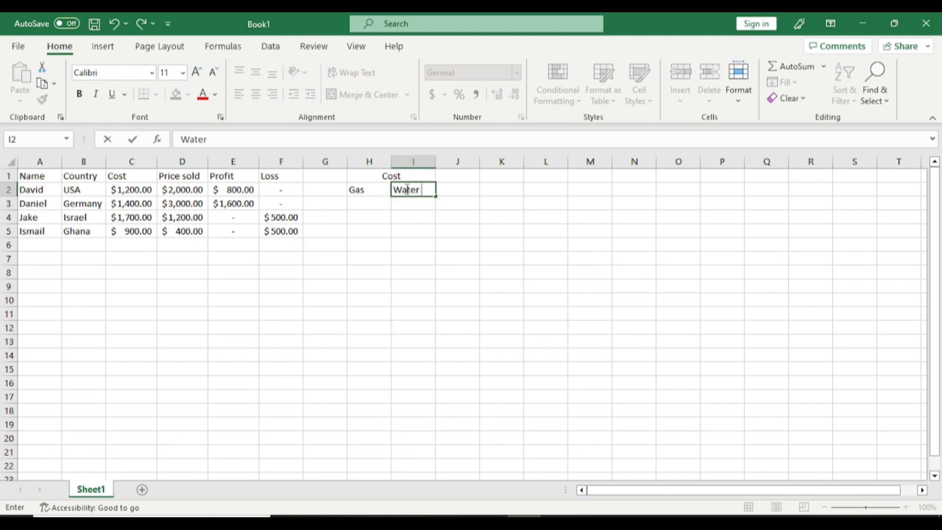
text( Bik)
text(ll)
Enter 2000 as the Gas cost in cell H3
click(385, 209)
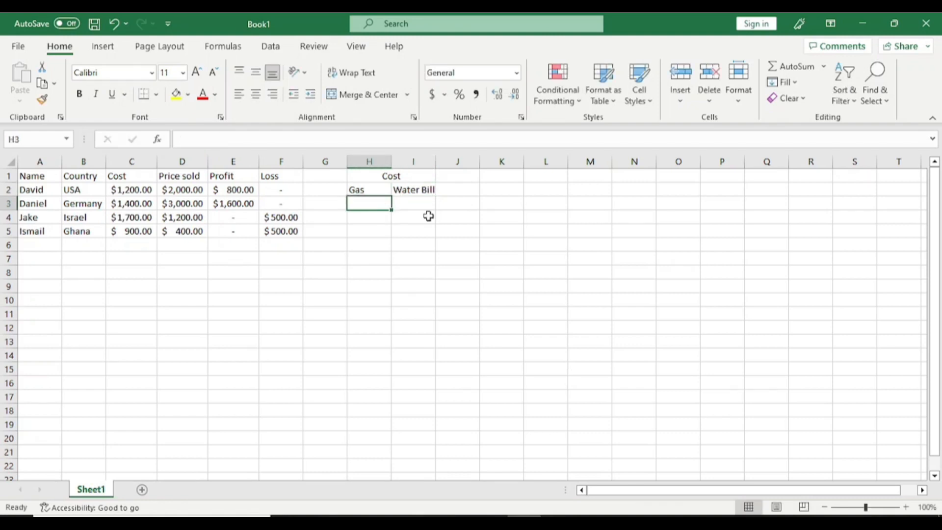
text(2000)
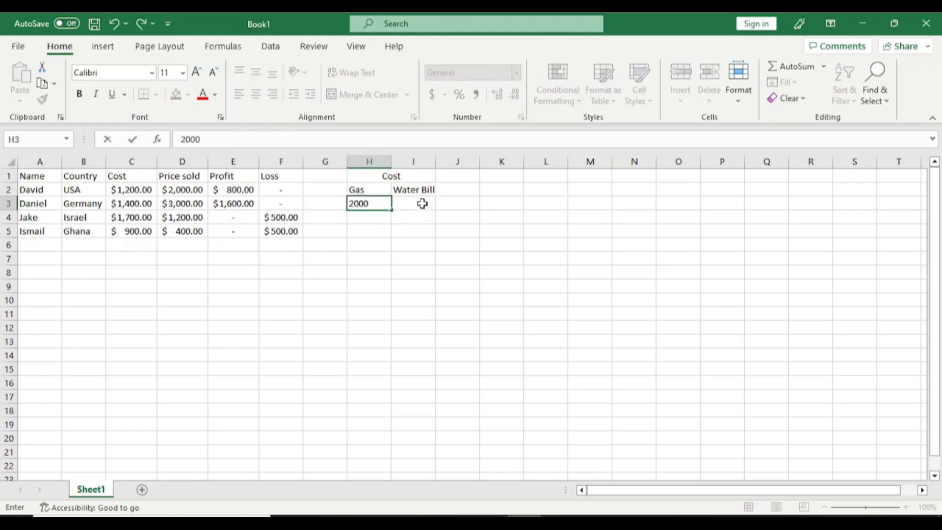
click(421, 203)
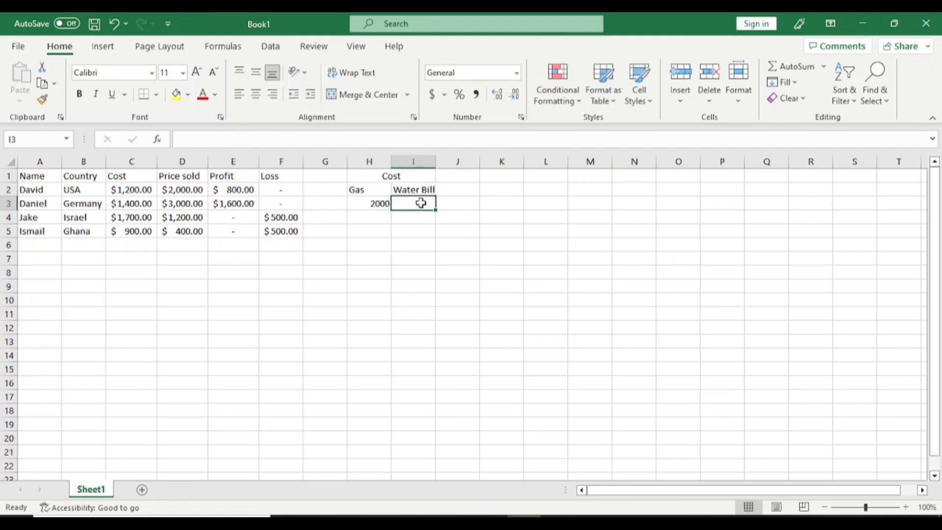
Enter 300 as the Water Bill cost in cell I3 and 1000 as the Gas cost in cell H4
text(300)
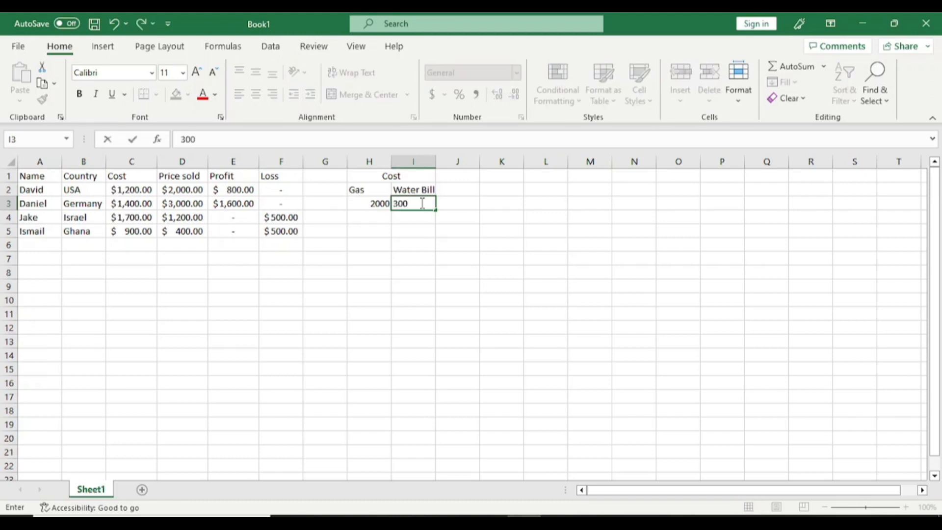
click(378, 214)
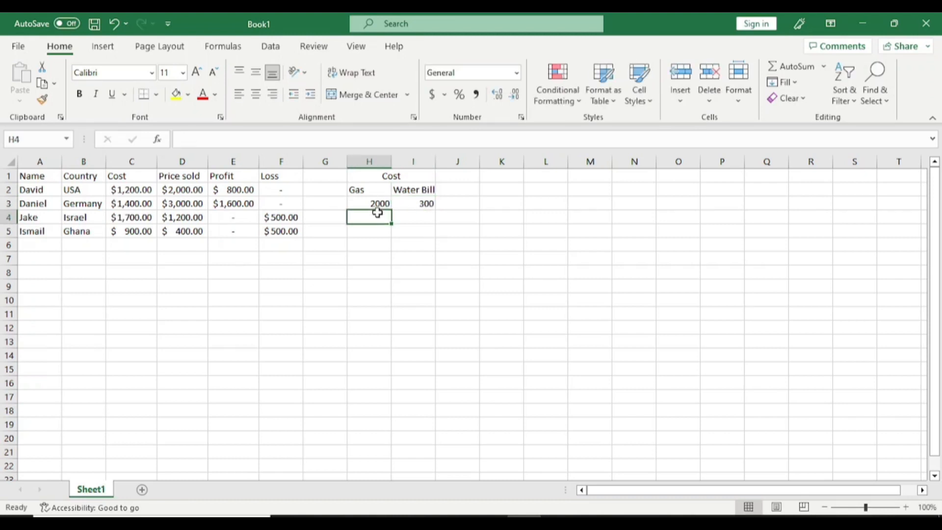
text(1000)
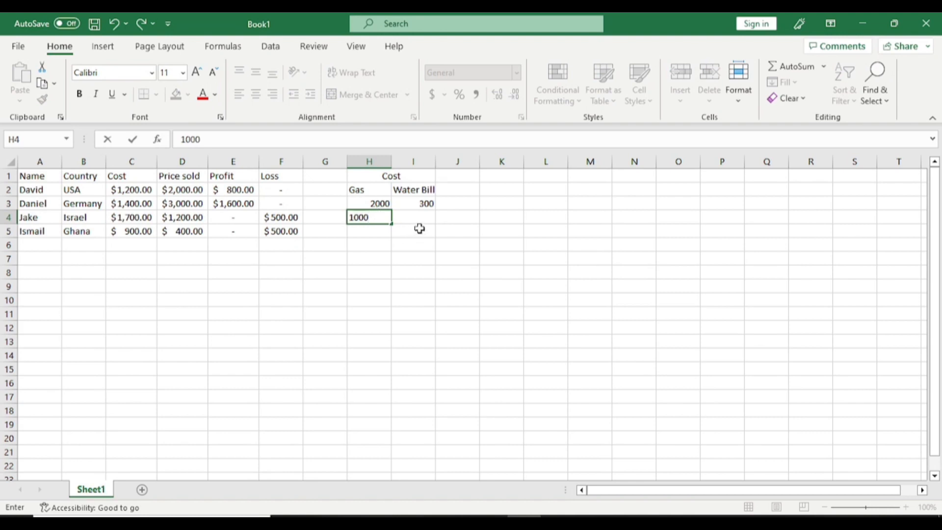
click(421, 226)
click(421, 220)
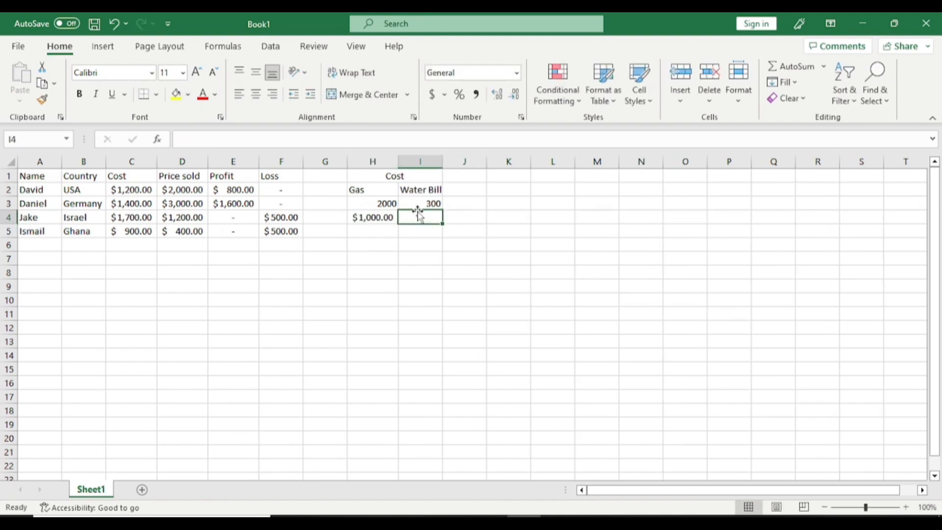
Apply the dollar accounting format to cells H3:I5 and enter 200 as the Water Bill cost in cell I4
drag(372, 207, 418, 228)
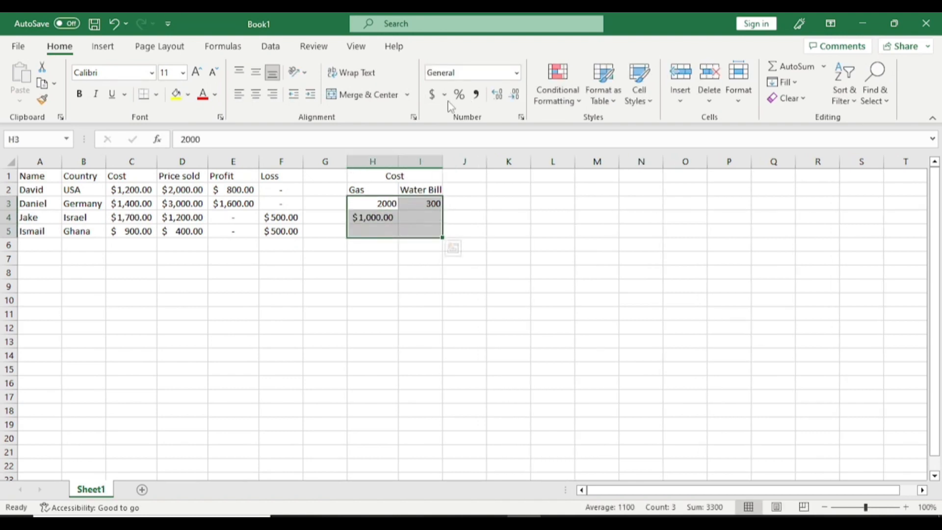
click(431, 94)
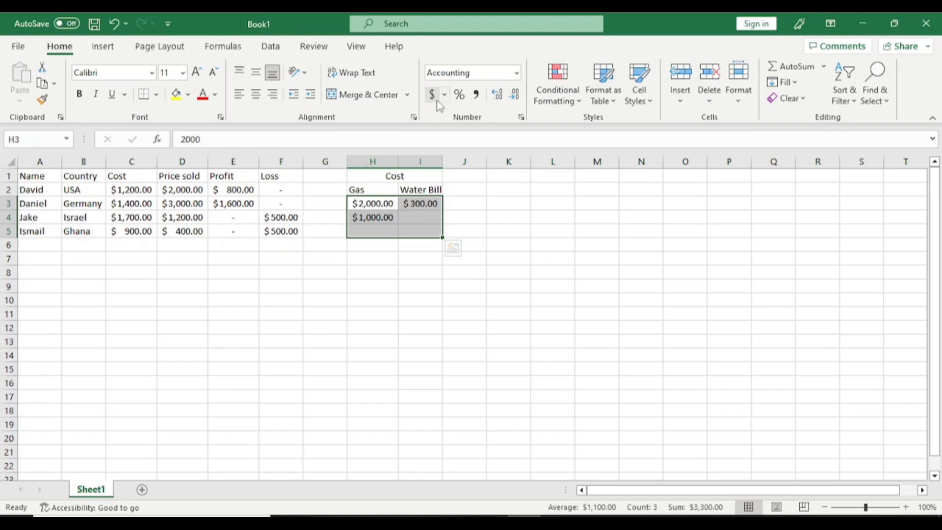
click(421, 219)
text(200)
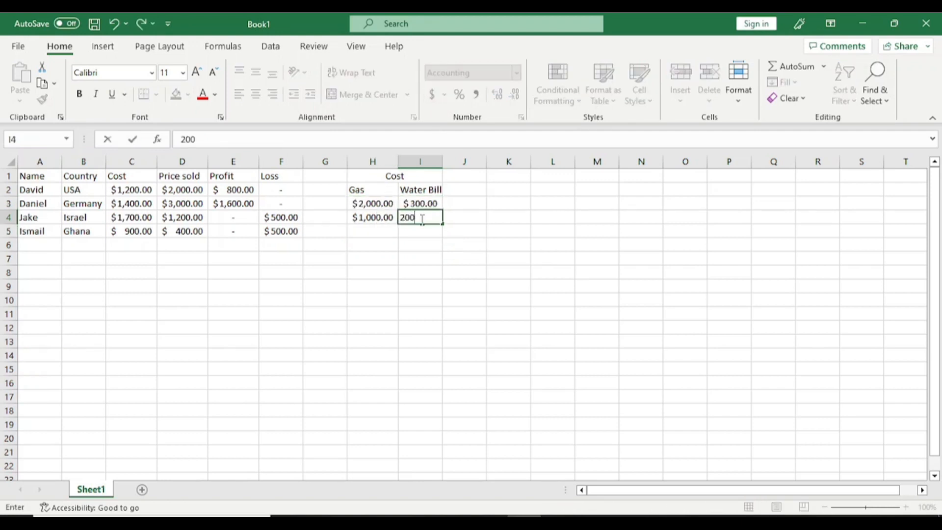
key(Return)
Enter 500 as the Gas cost in cell H5 and 3000 as the Water Bill cost in cell I5
click(375, 233)
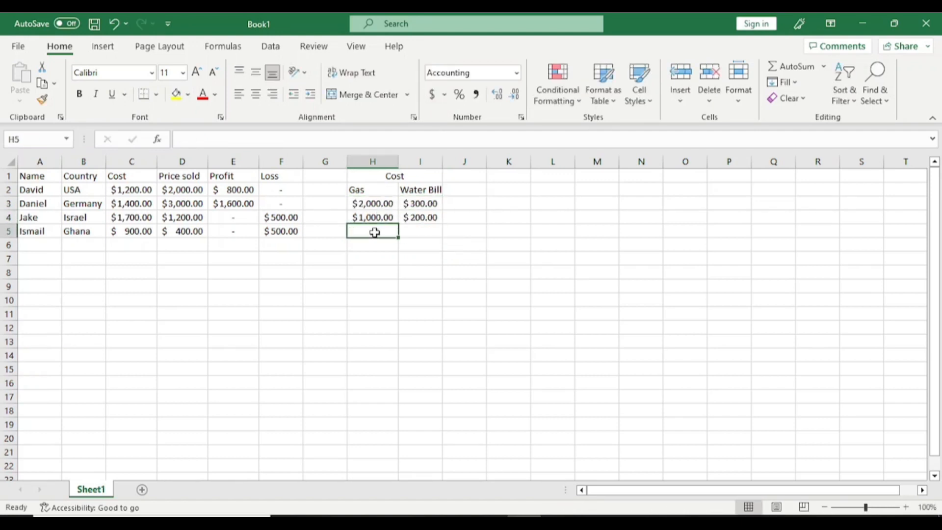
text(500)
click(404, 232)
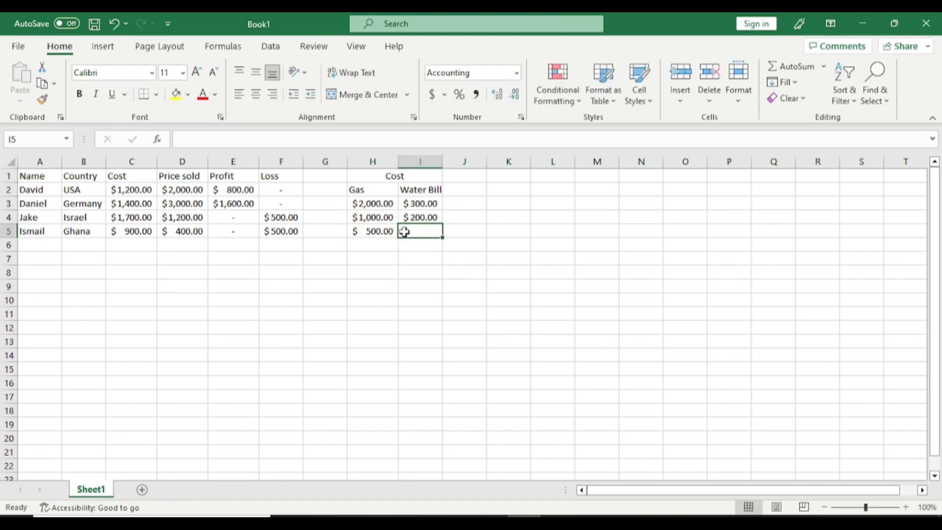
text(3000)
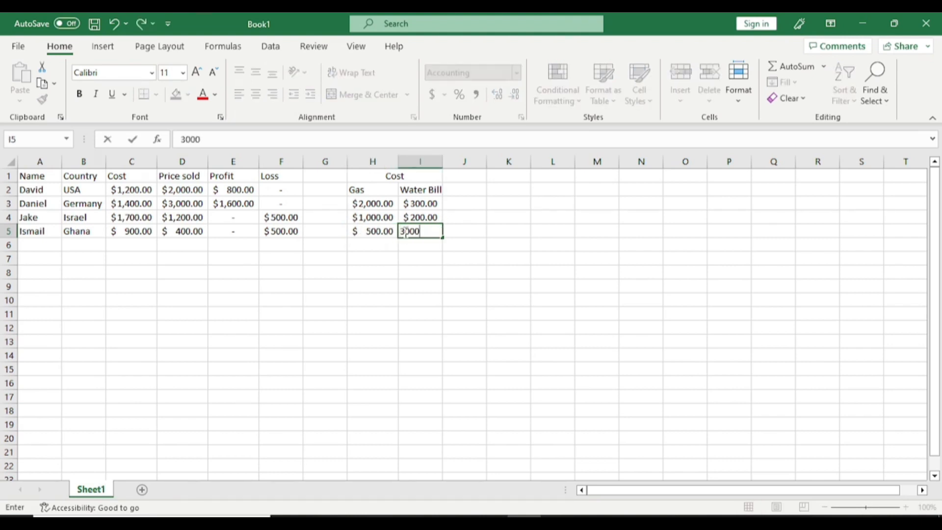
key(Return)
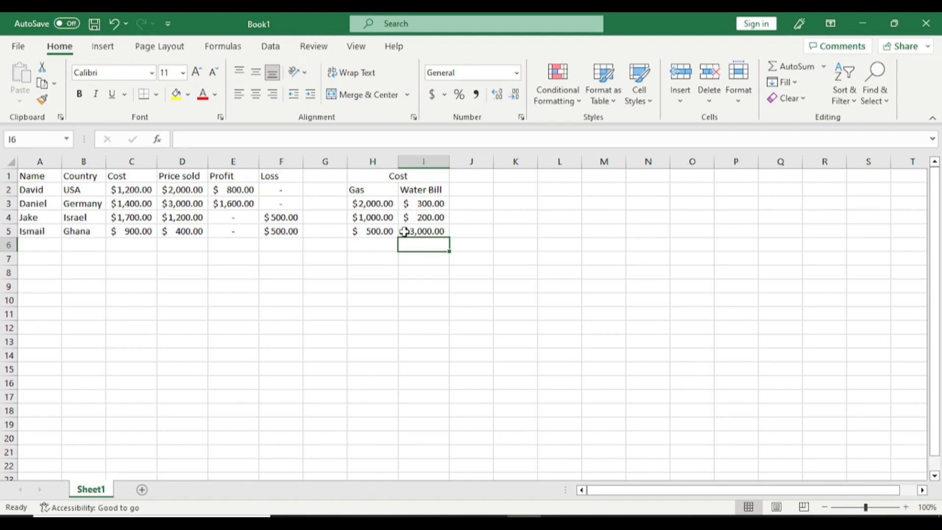
Correct the Water Bill cost in cell I5 to 400
click(404, 232)
click(187, 139)
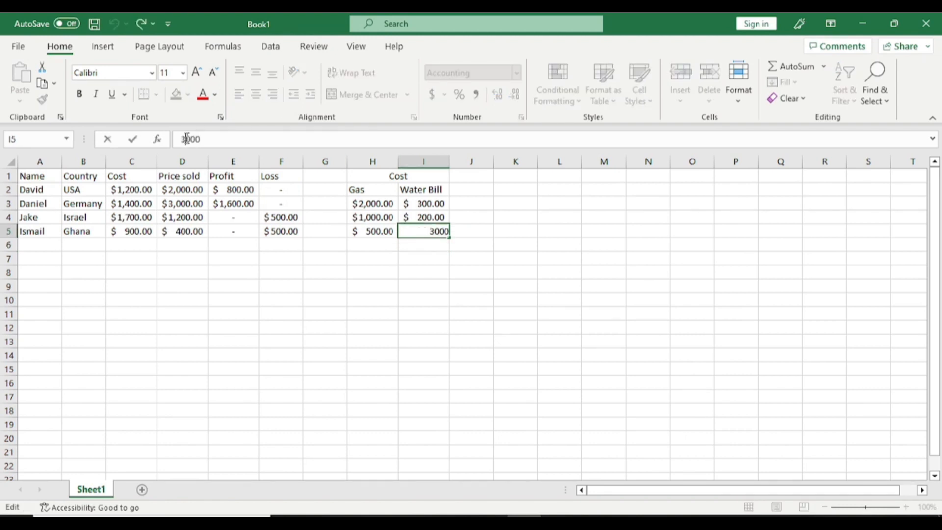
key(BackSpace)
text(4)
click(207, 137)
key(BackSpace)
click(359, 281)
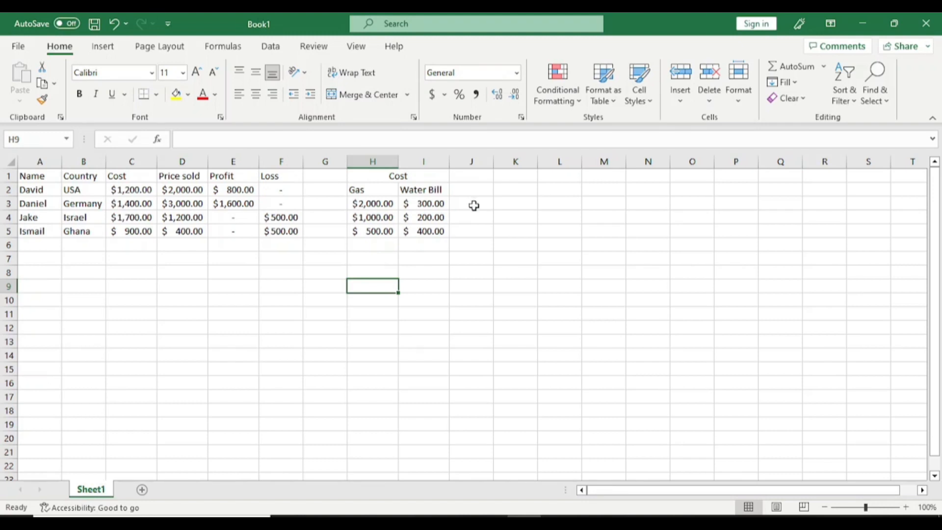
Enter the formula =H3+I3 in cell J3 to add the Gas and Water Bill costs
click(474, 206)
text(=)
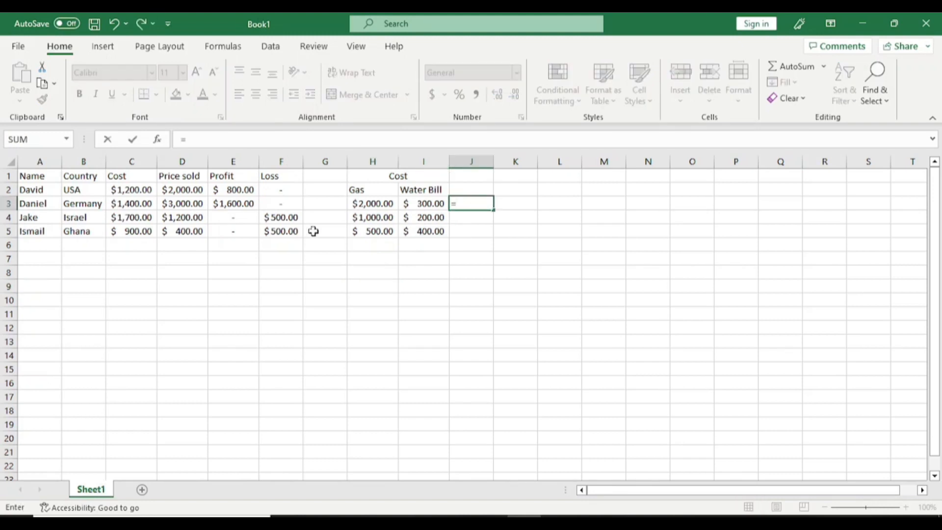
click(383, 205)
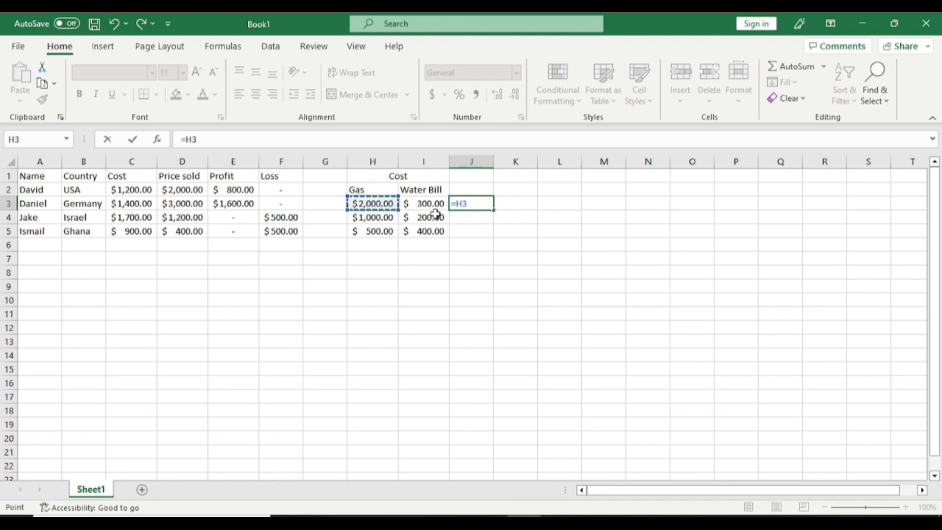
text(+)
click(420, 204)
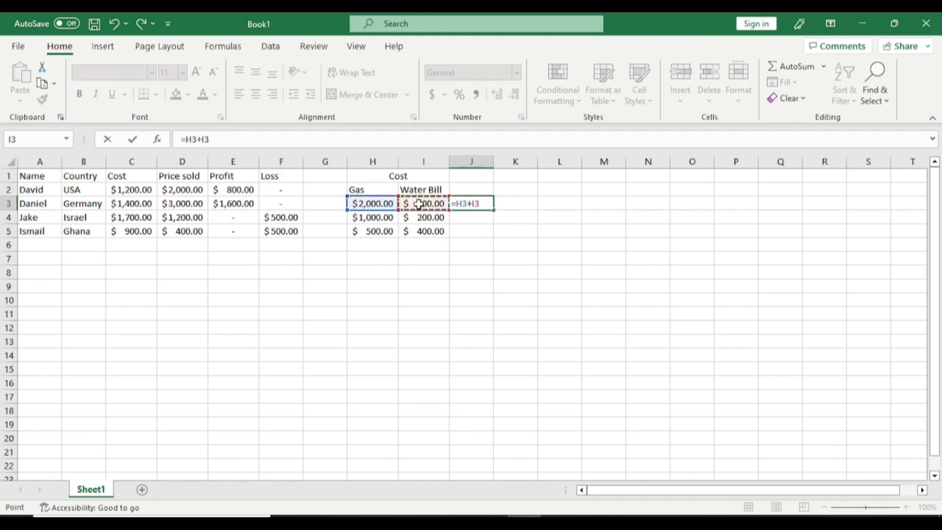
key(Return)
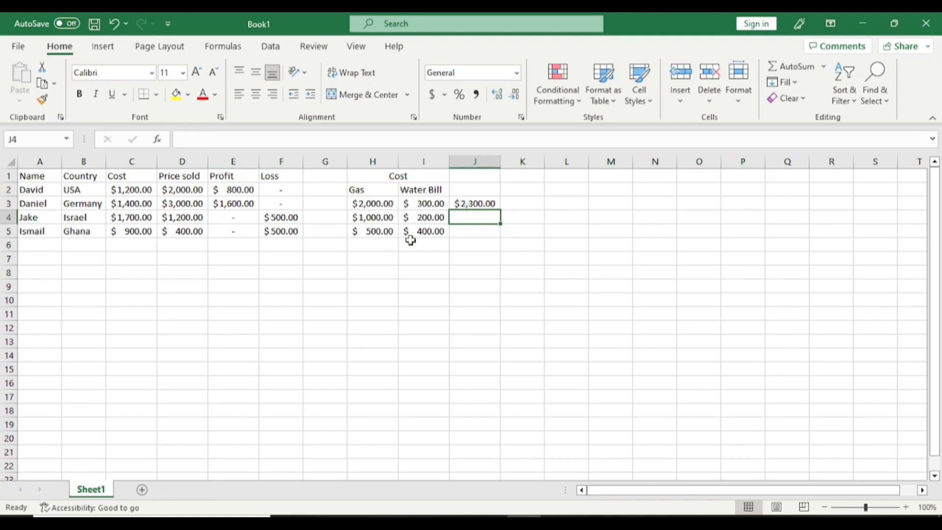
Fill the addition formula from cell J3 down through J5
click(477, 203)
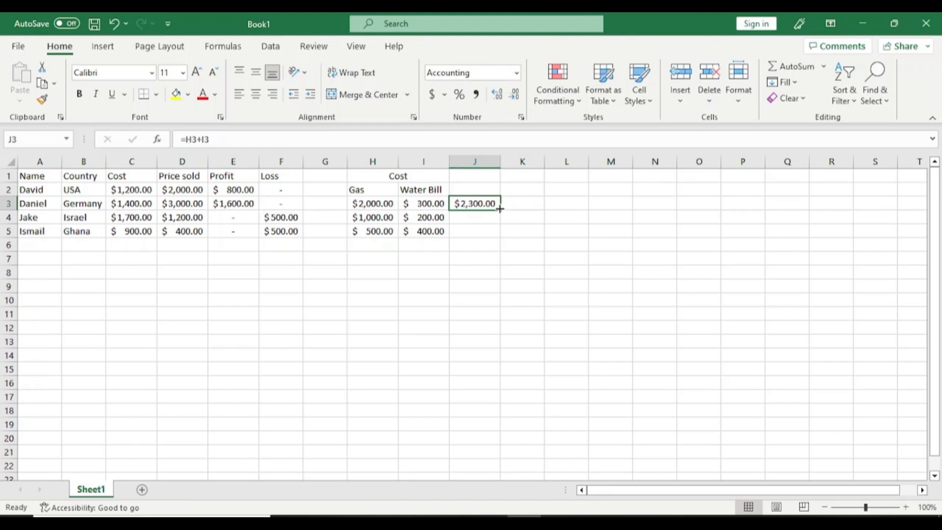
drag(500, 209, 501, 236)
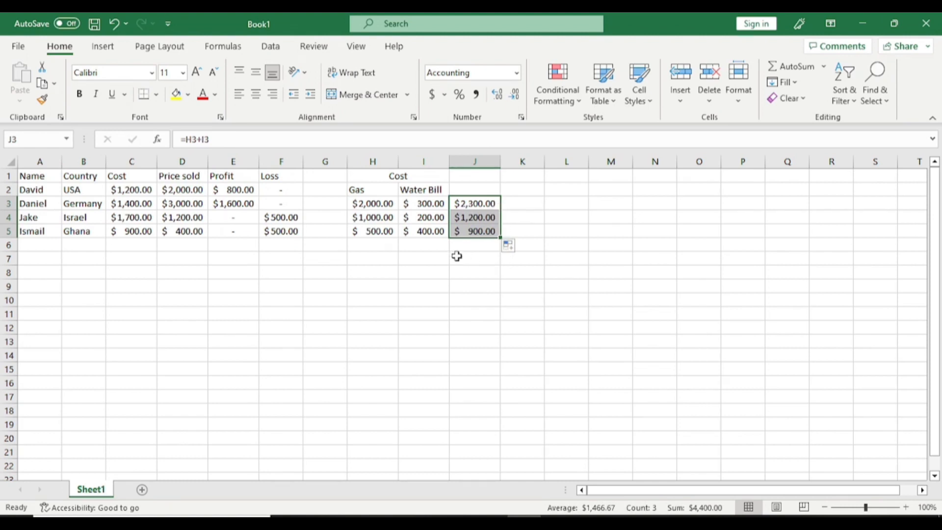
click(464, 300)
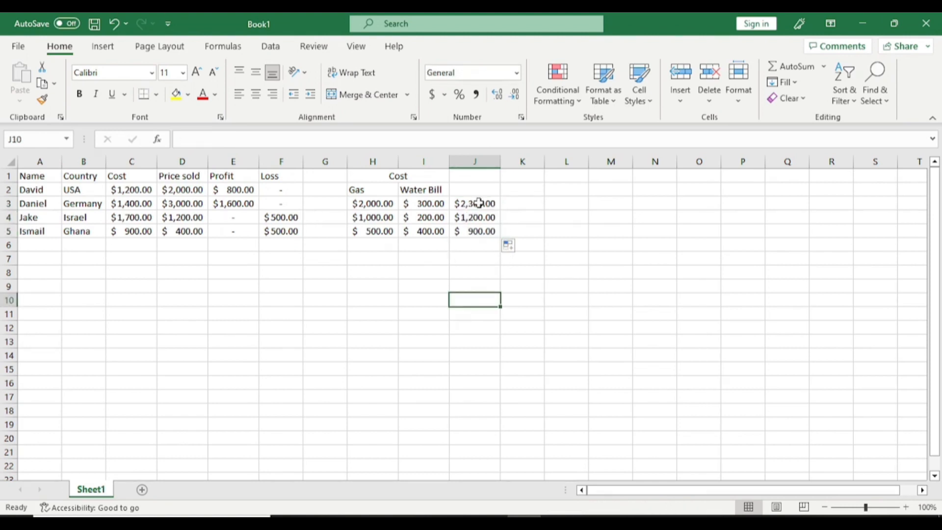
click(336, 329)
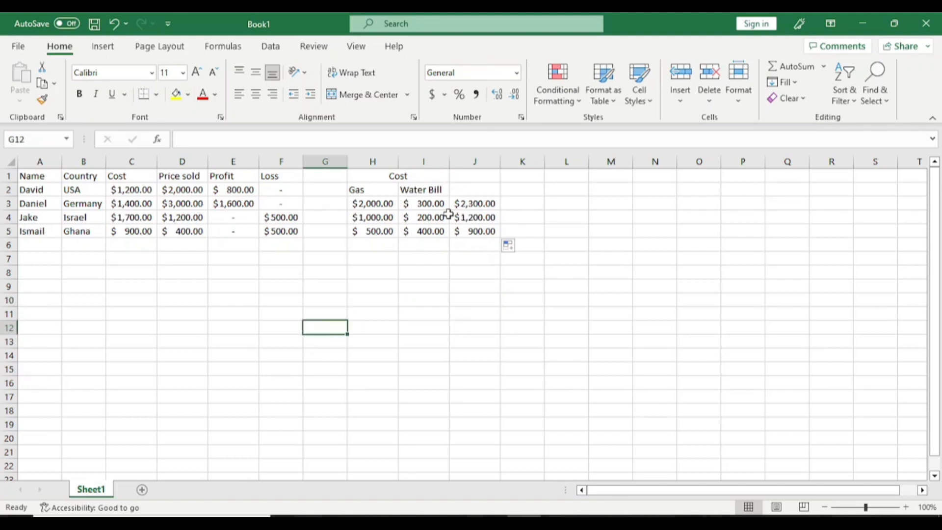
Change the formula in cell J3 to =H3*I3 so it multiplies the Gas and Water Bill costs
click(471, 204)
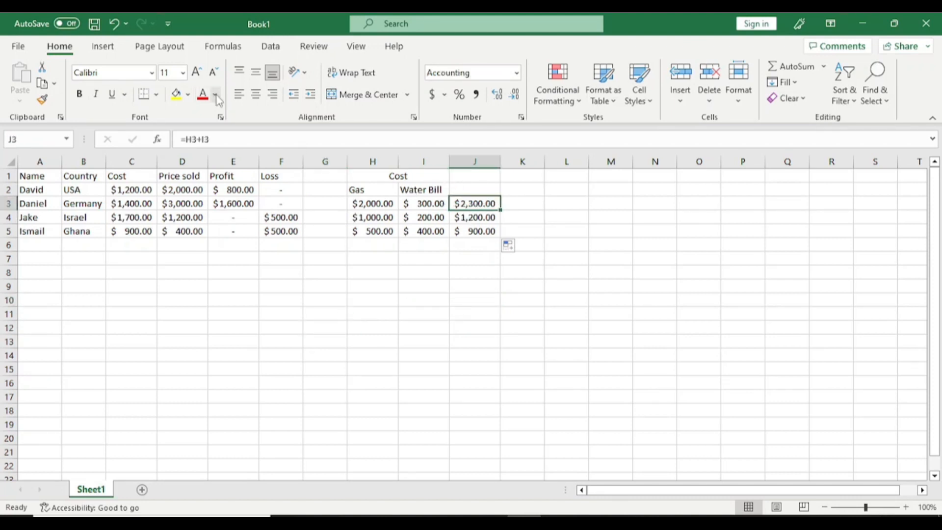
click(204, 139)
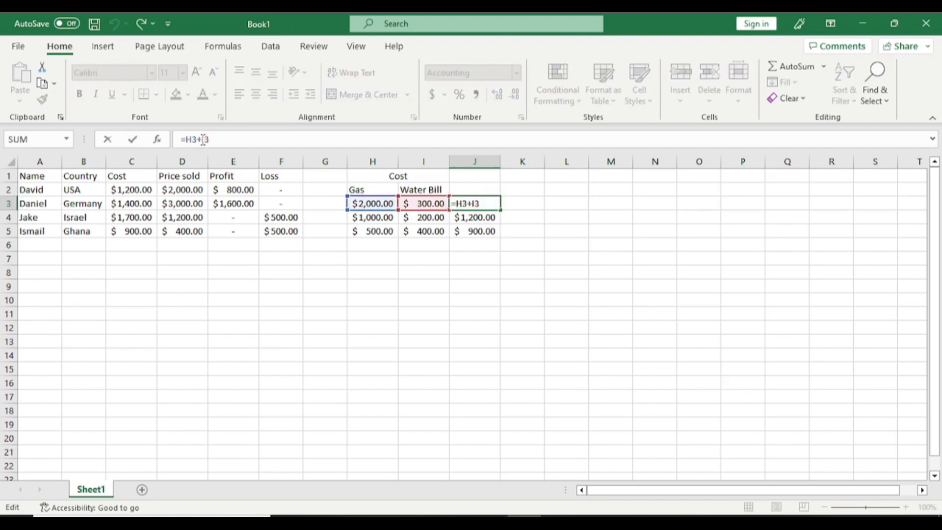
key(BackSpace)
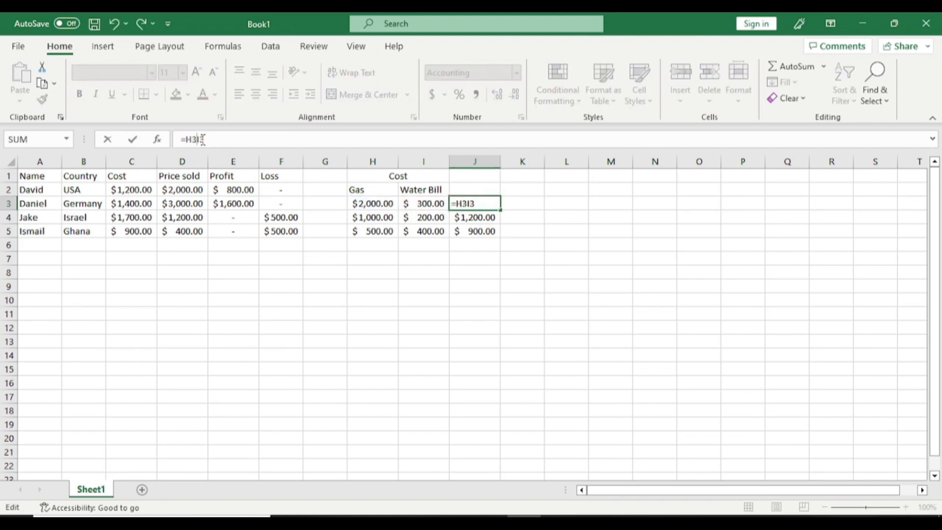
text(*)
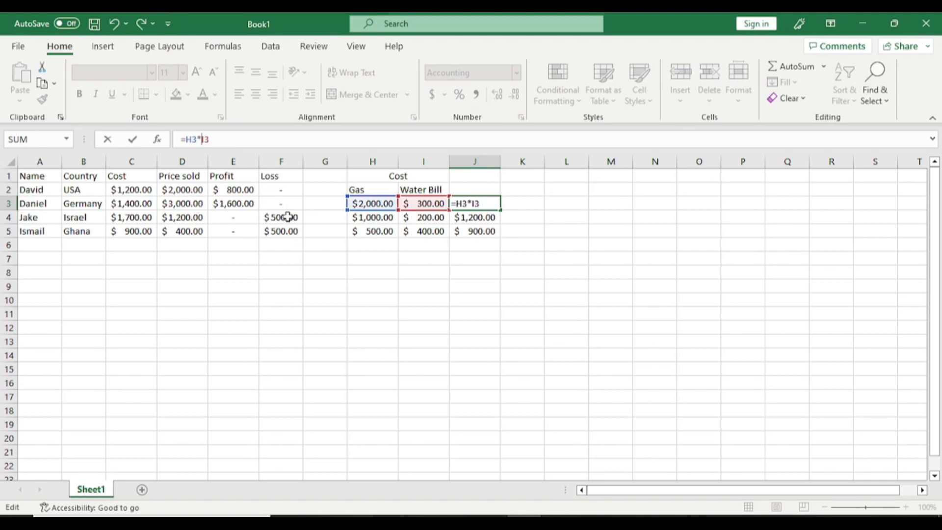
key(Return)
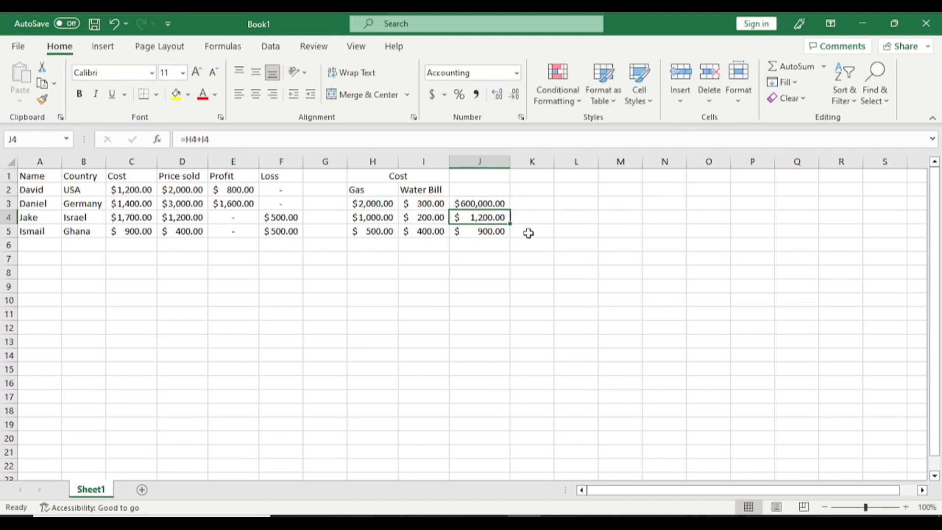
Fill the multiplication formula from cell J3 down through J5
click(493, 204)
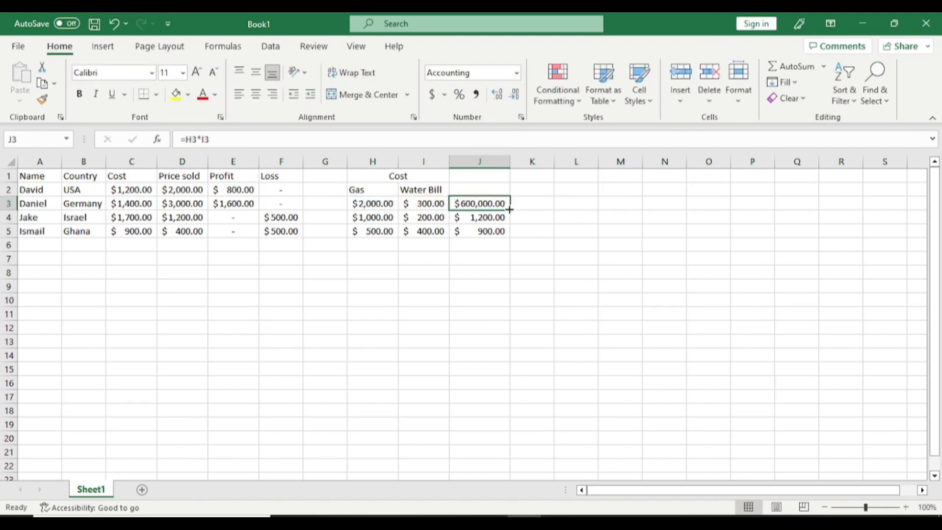
drag(510, 209, 510, 233)
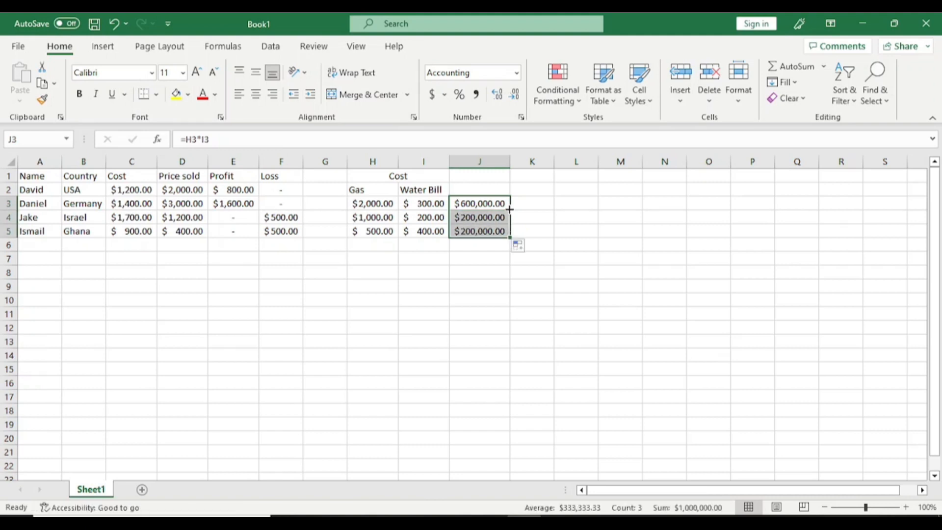
click(480, 300)
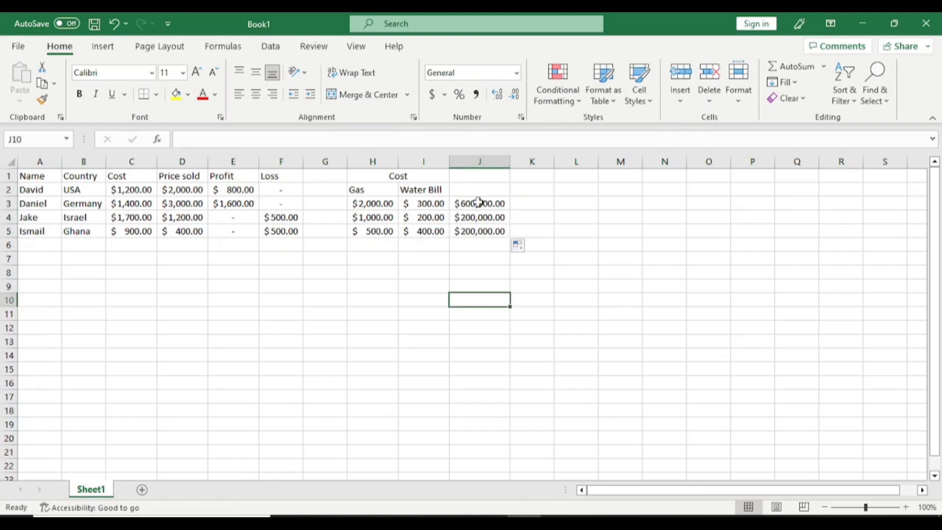
Change the formula in cell J3 to =H3/I3 so it divides the Gas cost by the Water Bill cost
click(475, 203)
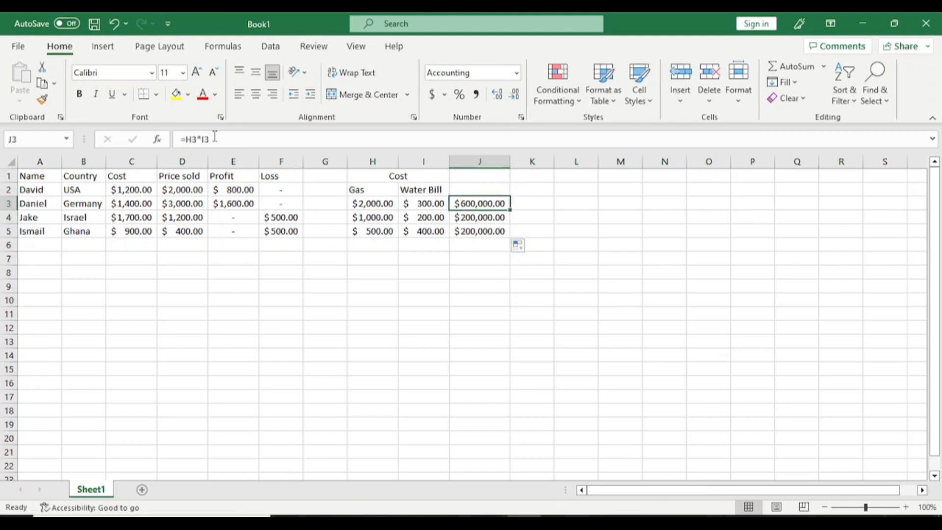
click(200, 138)
key(BackSpace)
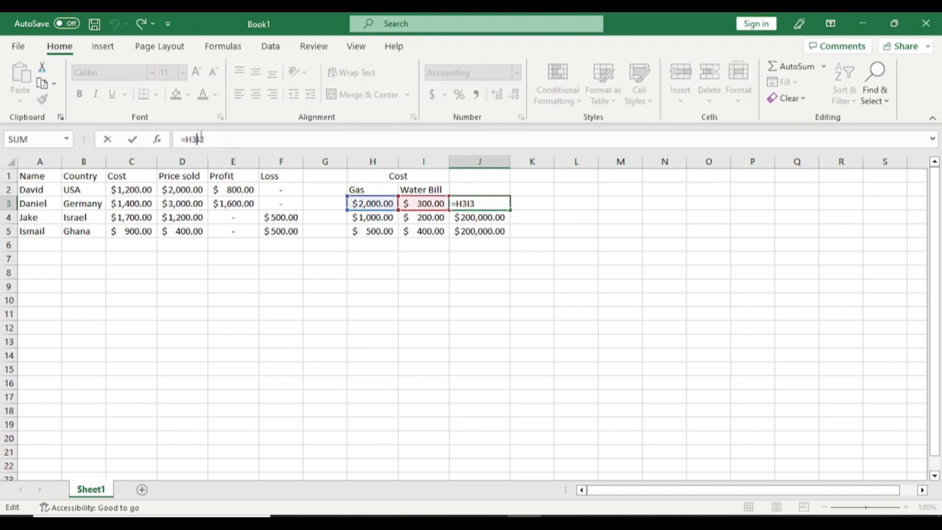
text(/)
key(Return)
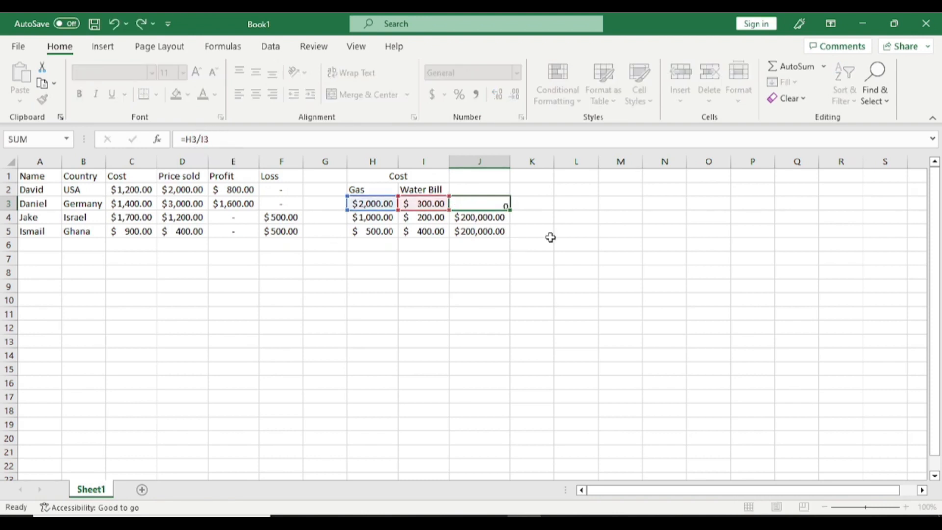
Fill the division formula from cell J3 down through J5
click(494, 198)
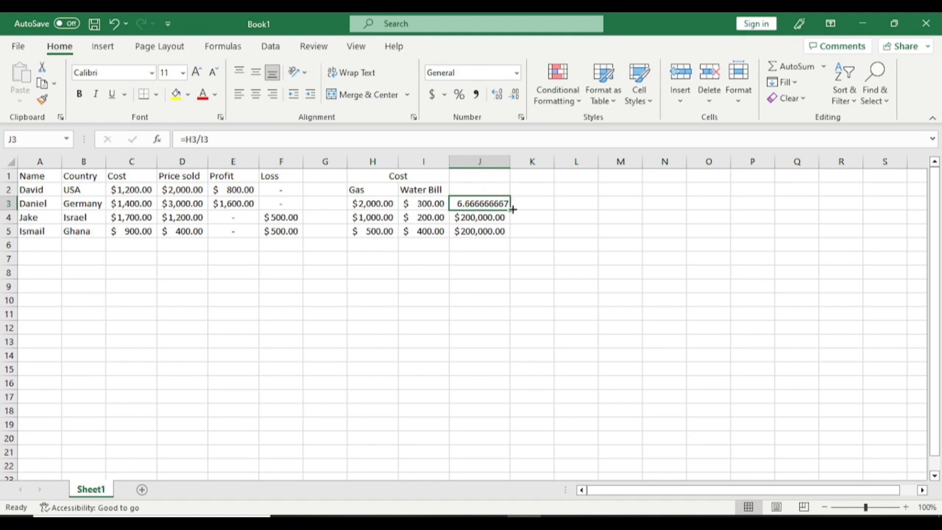
drag(510, 211, 510, 238)
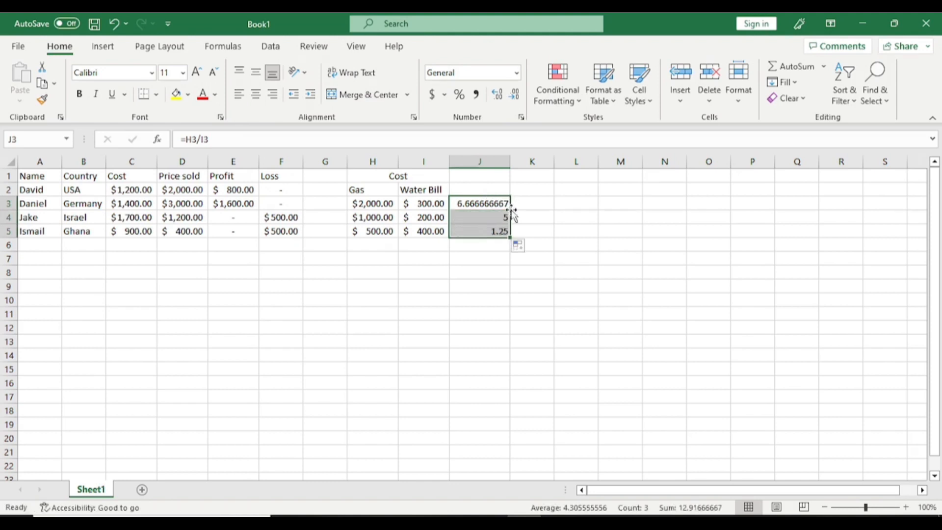
click(539, 232)
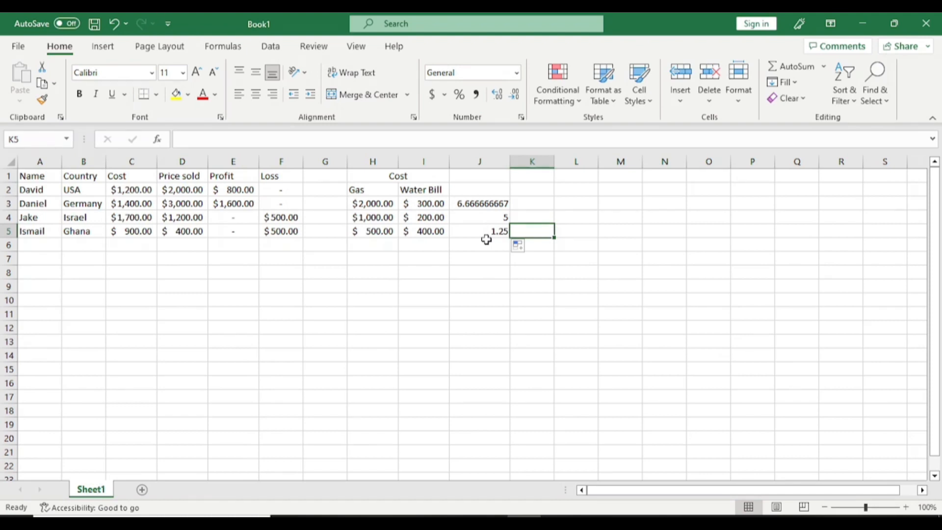
Review the division formula in cell J3 and the cells it references
click(557, 299)
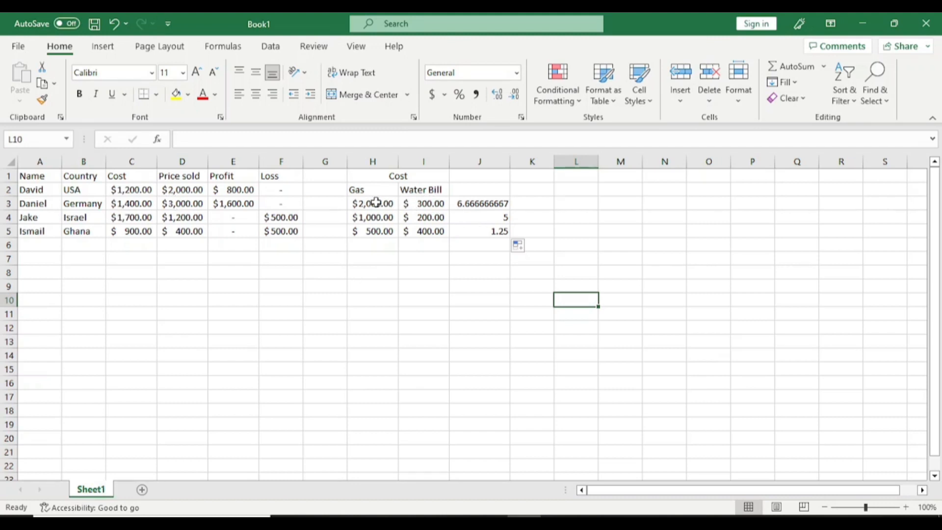
click(490, 203)
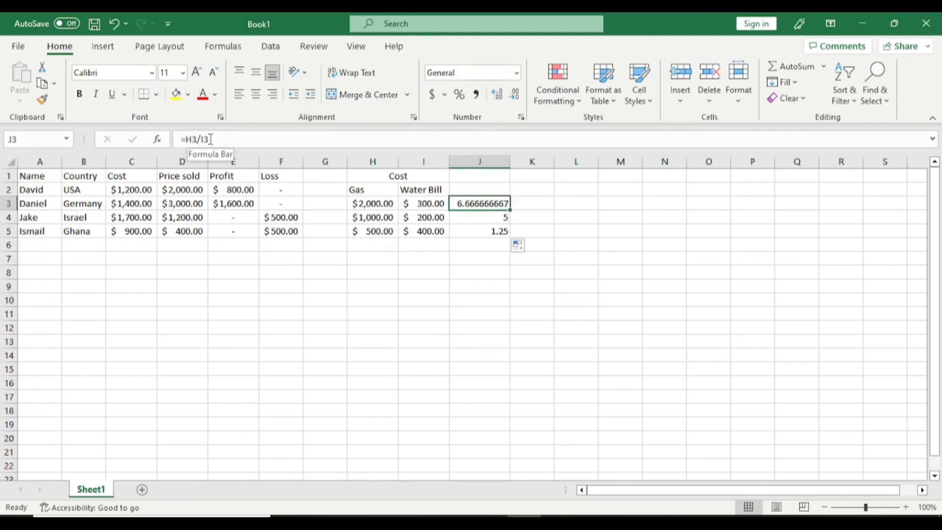
click(211, 140)
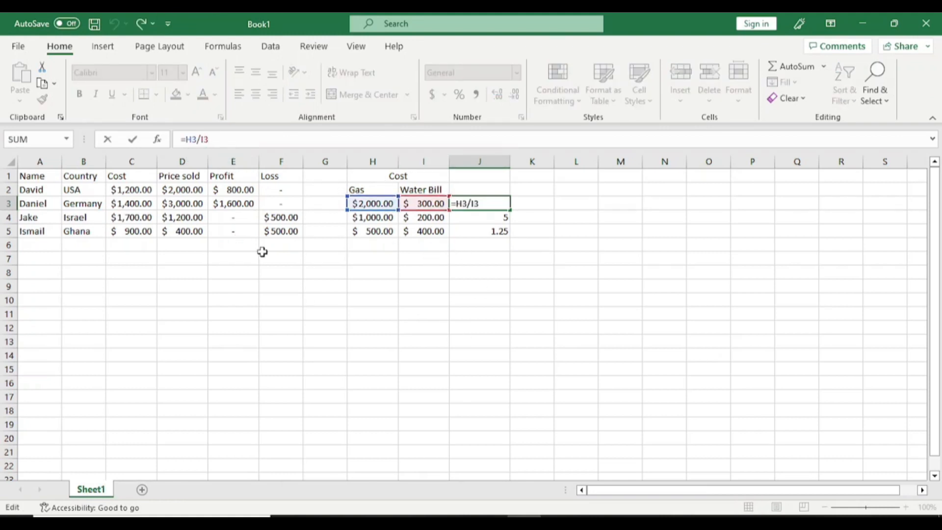
click(534, 270)
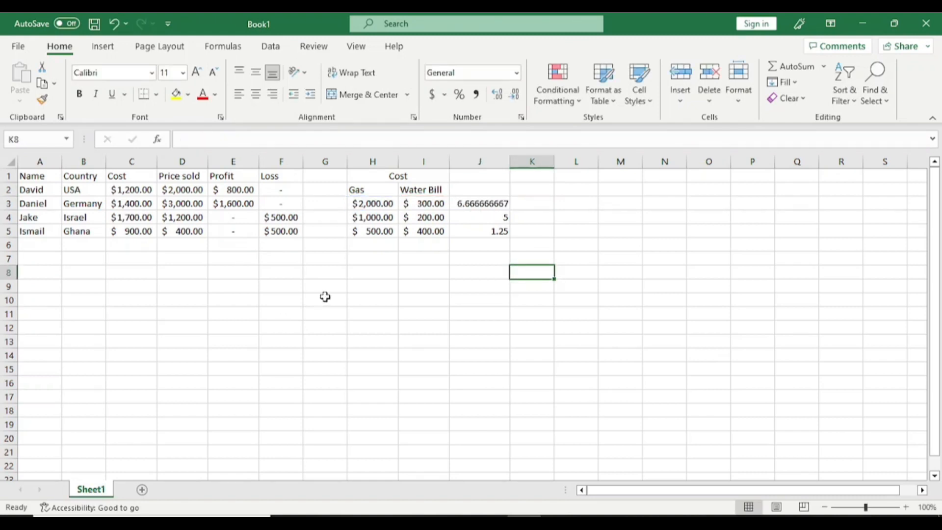
Enter the numbers 1, 5, 7, 4, 6 and 9 across cells E11 to J11
click(257, 316)
drag(234, 316, 486, 322)
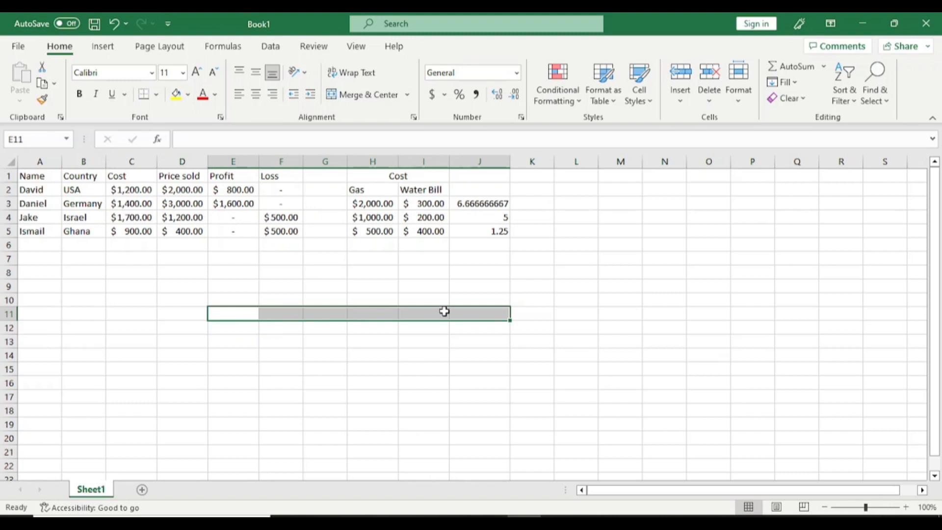
click(253, 314)
text(1)
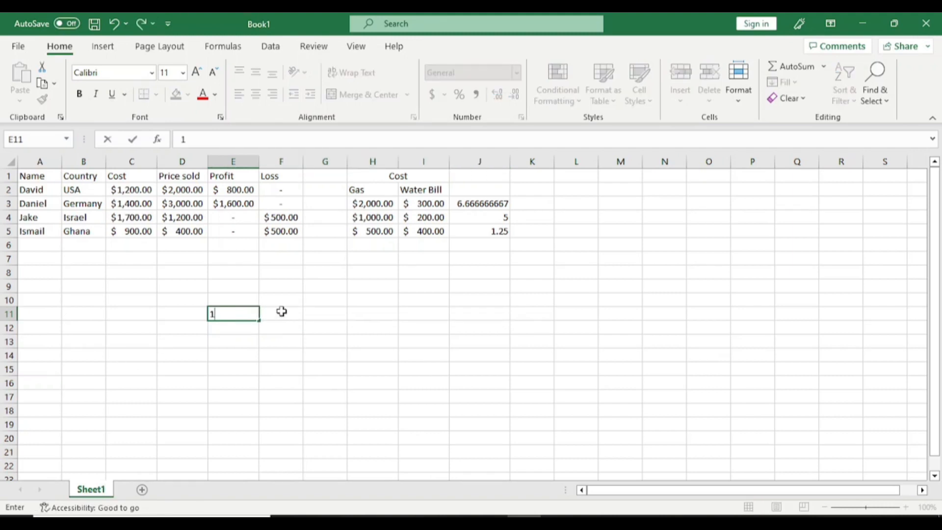
key(Tab)
text(5)
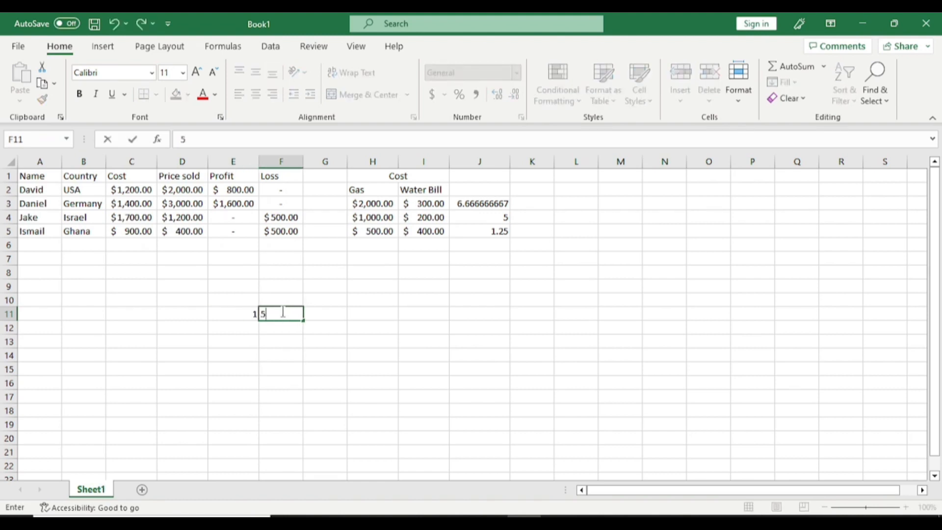
click(335, 316)
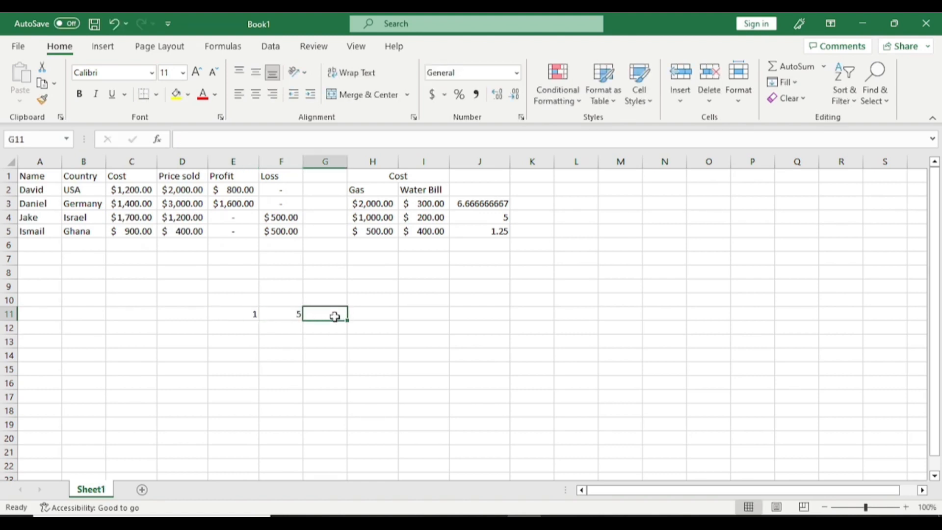
text(7)
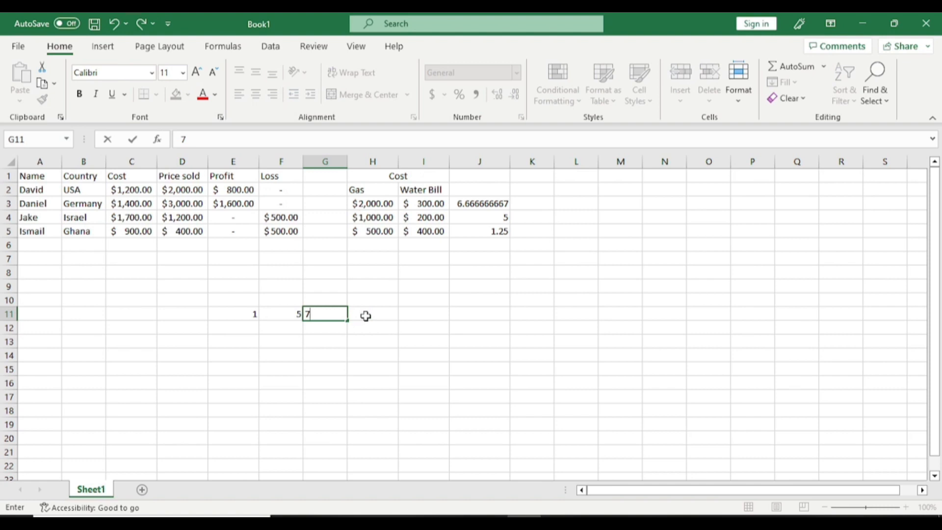
click(365, 316)
text(4)
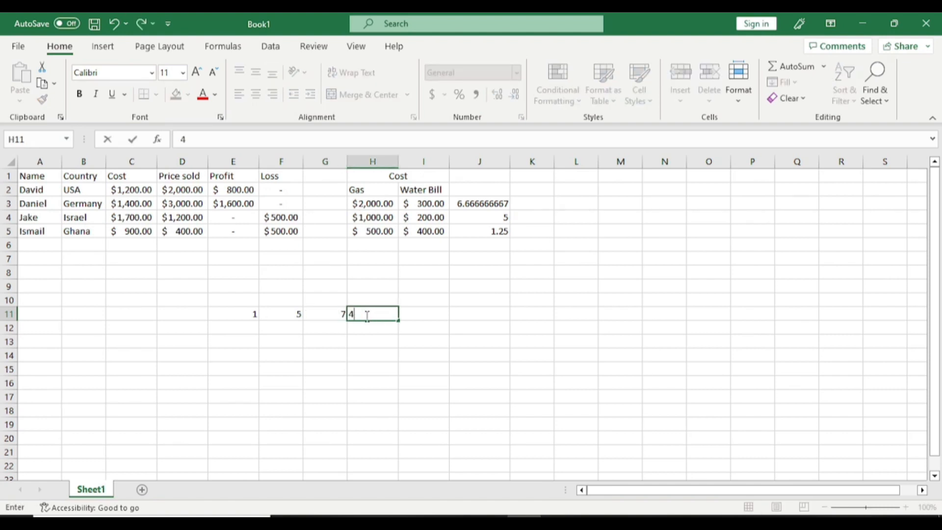
click(407, 317)
text(6)
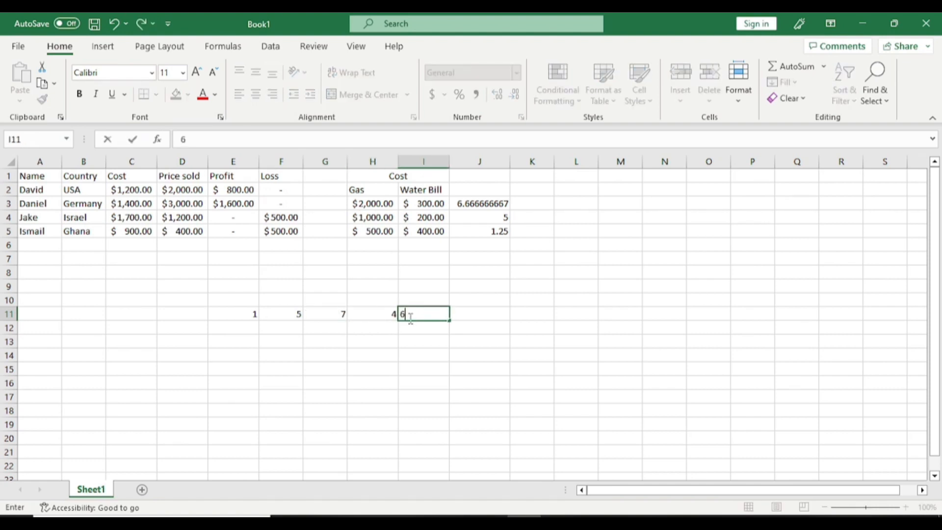
click(472, 316)
text(9)
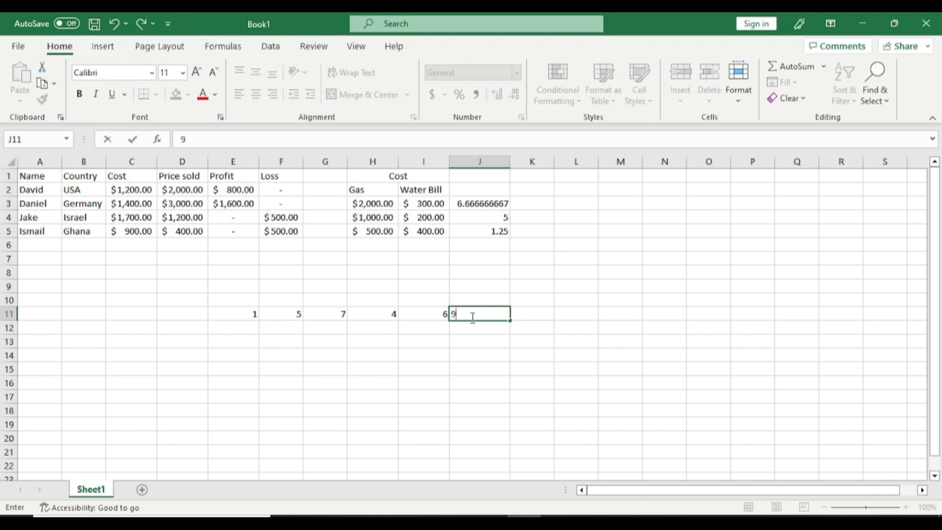
click(495, 371)
drag(246, 315, 501, 316)
click(501, 316)
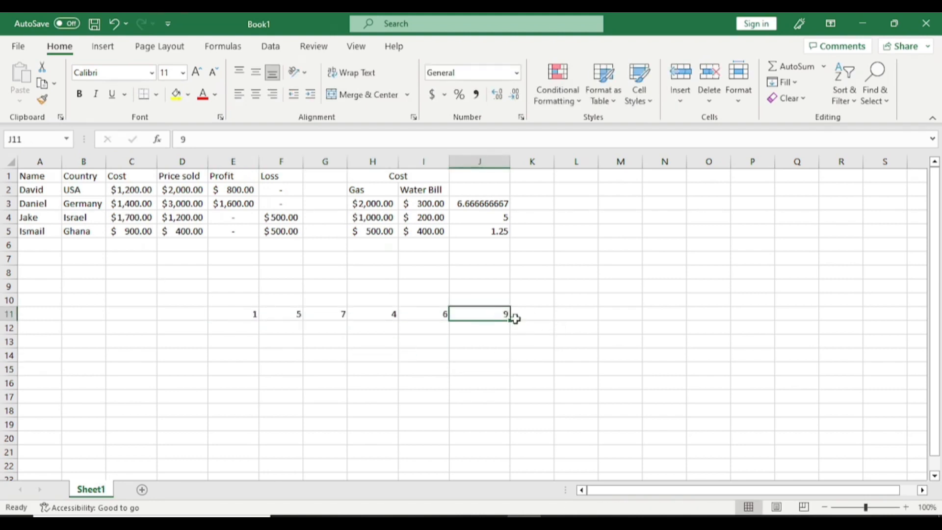
Add the six numbers of row 11 in cell L11 with the formula =E11+F11+G11+H11+I11+J11
click(565, 313)
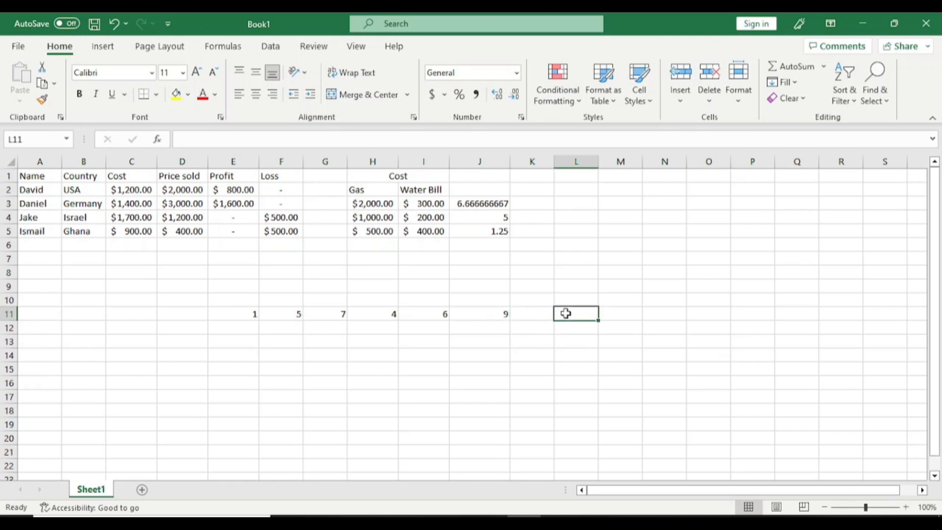
text(=)
click(245, 314)
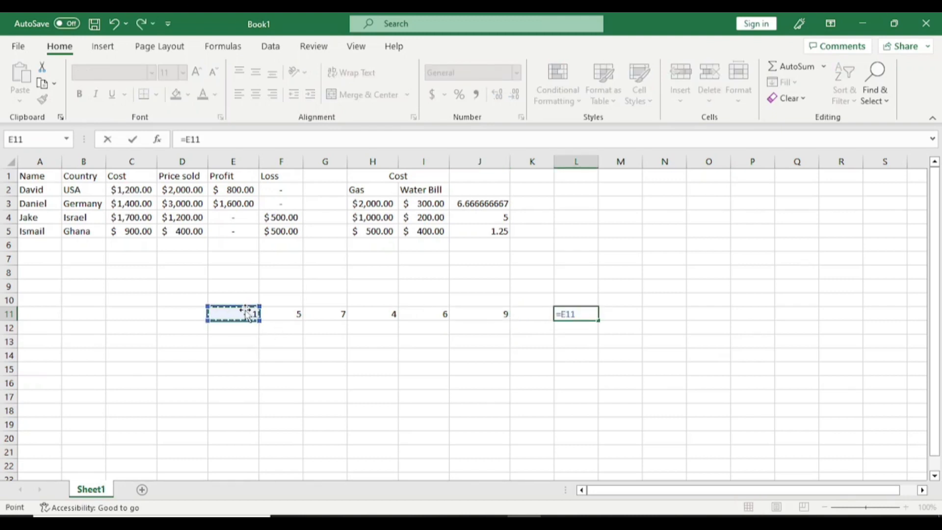
text(+)
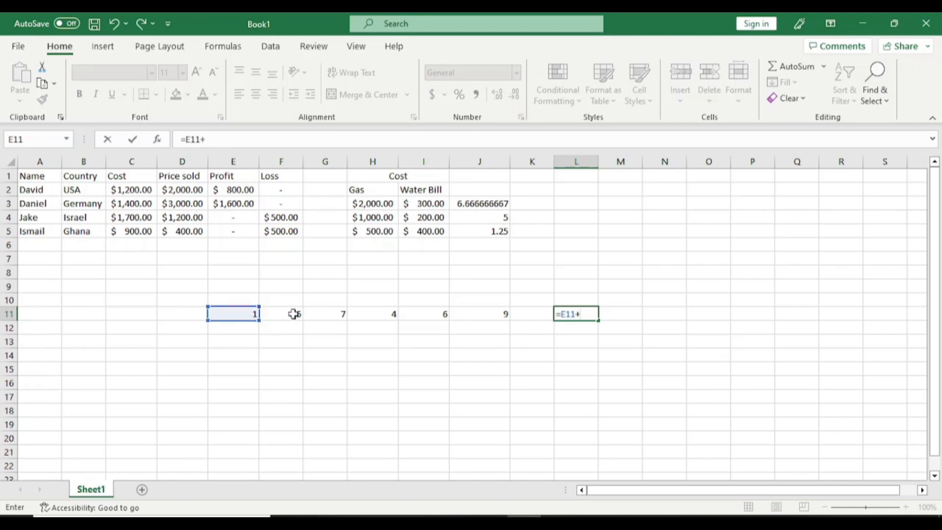
click(293, 314)
text(+)
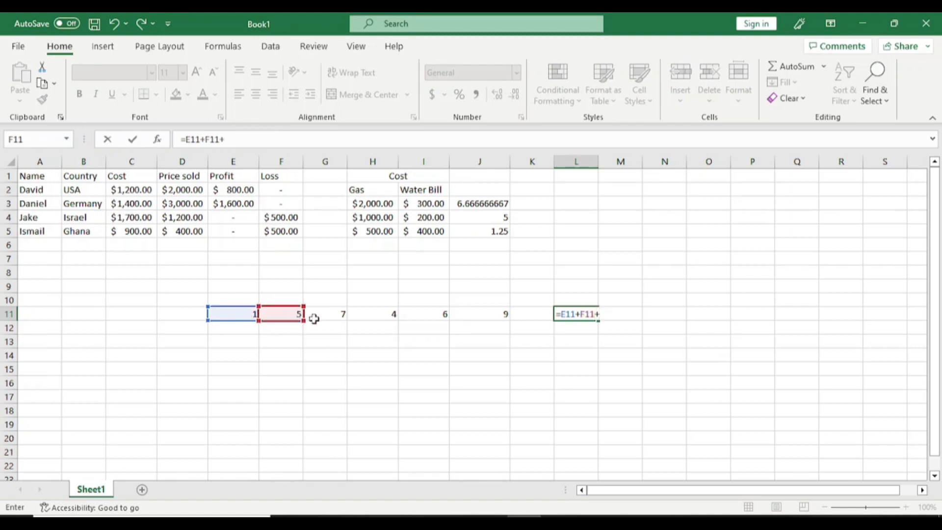
click(330, 311)
text(+)
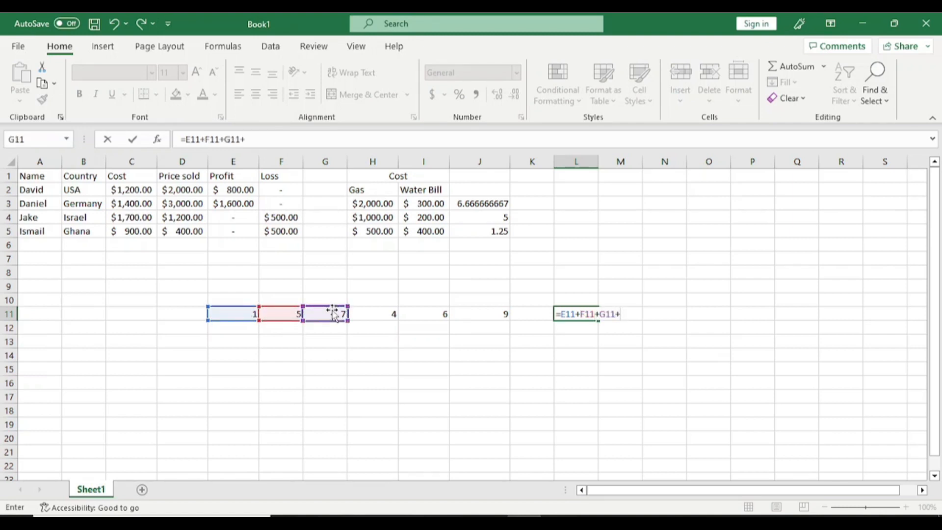
click(378, 314)
text(+)
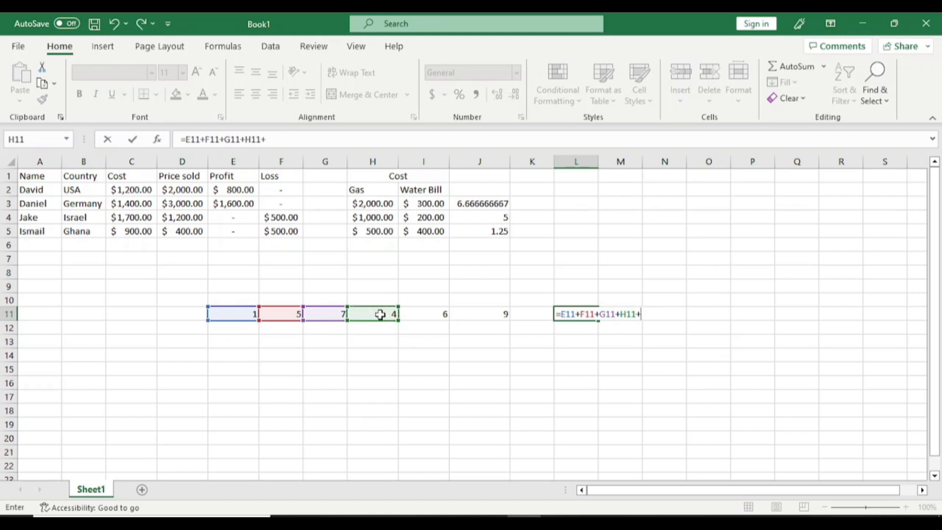
click(420, 316)
text(+)
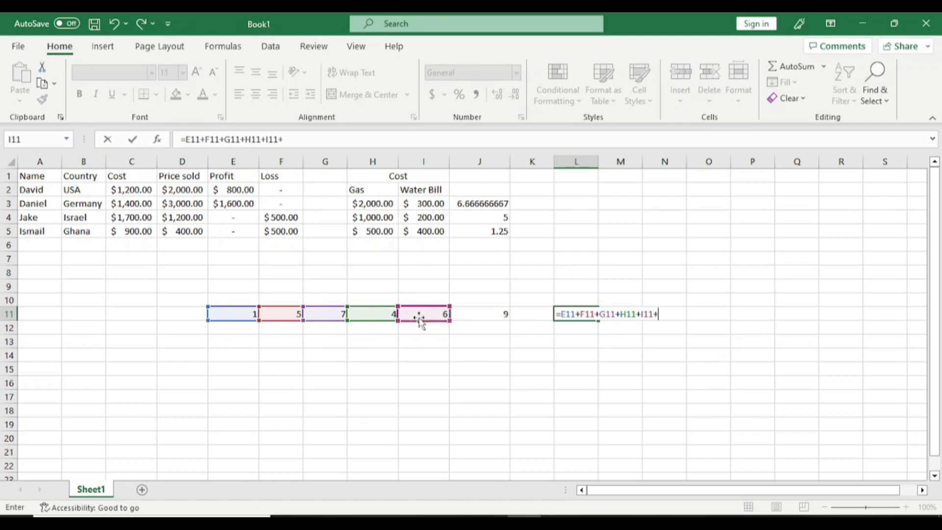
click(489, 316)
text(+)
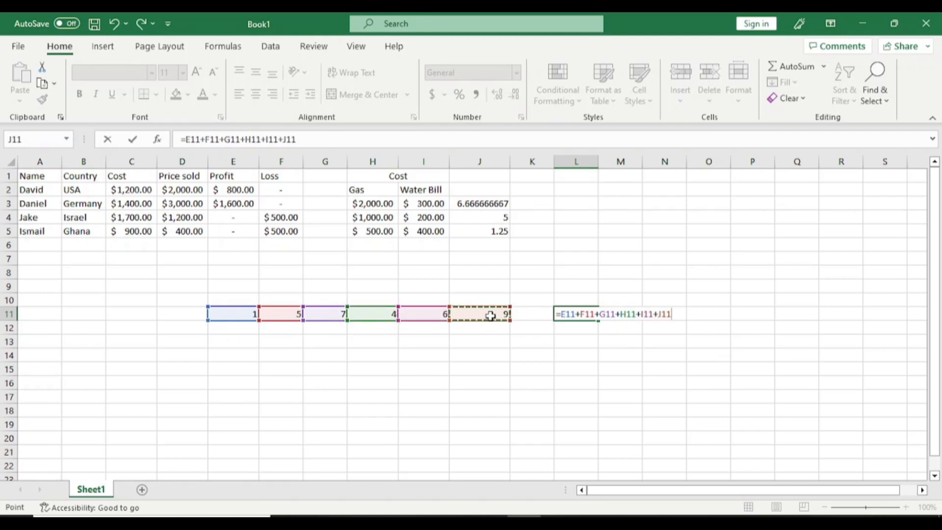
key(BackSpace)
key(Return)
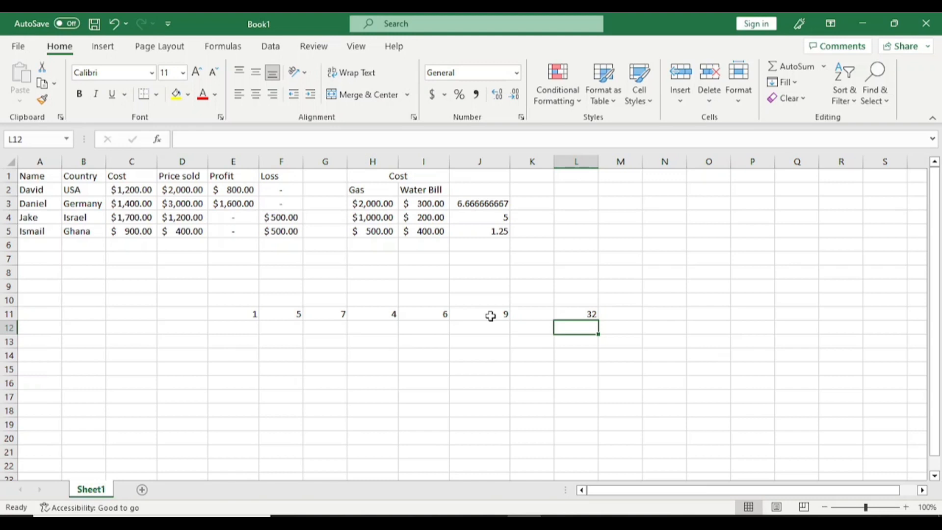
Clear the addition formula from cell L11
click(578, 311)
key(Delete)
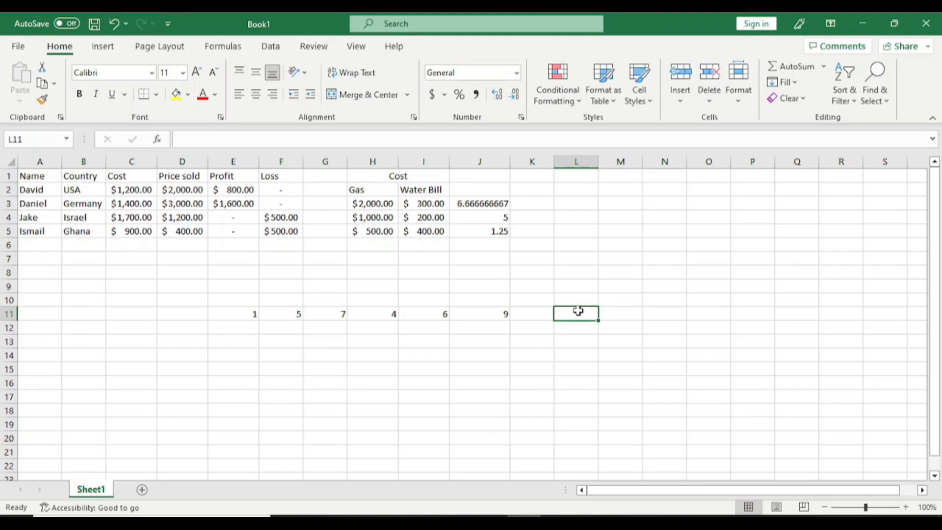
Browse the recently used, financial and AutoSum functions available in the function library
click(231, 49)
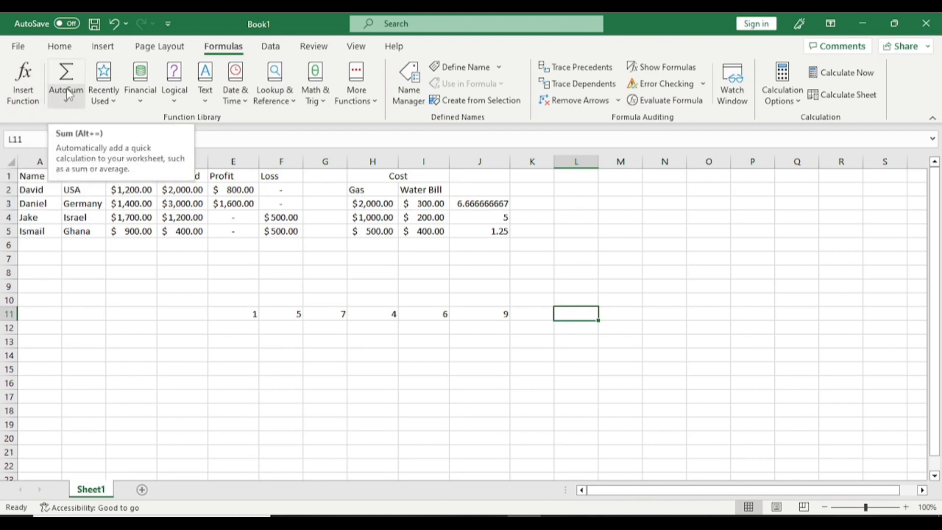
click(112, 107)
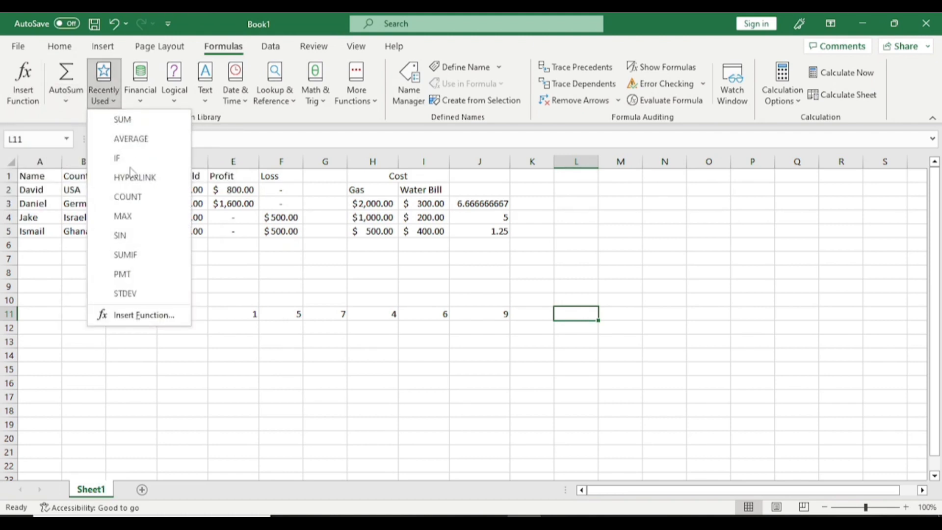
click(141, 94)
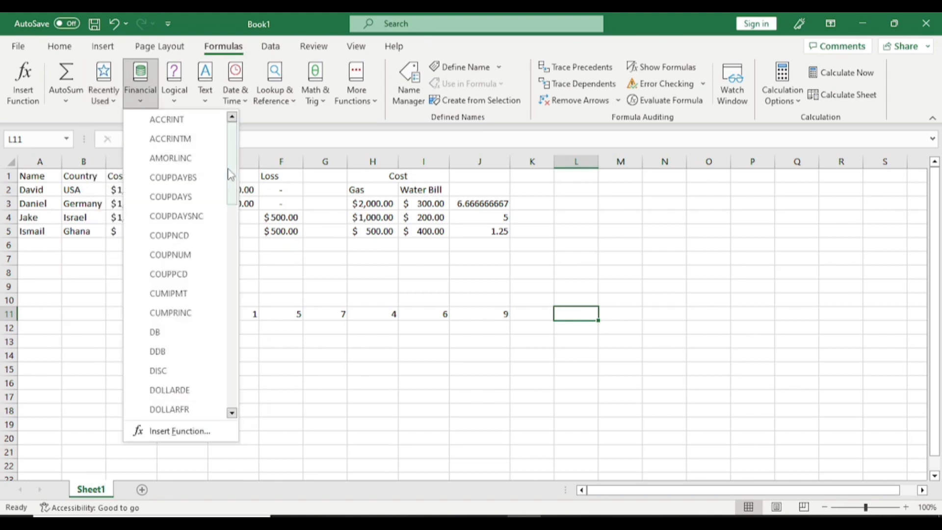
drag(230, 174, 254, 348)
click(333, 155)
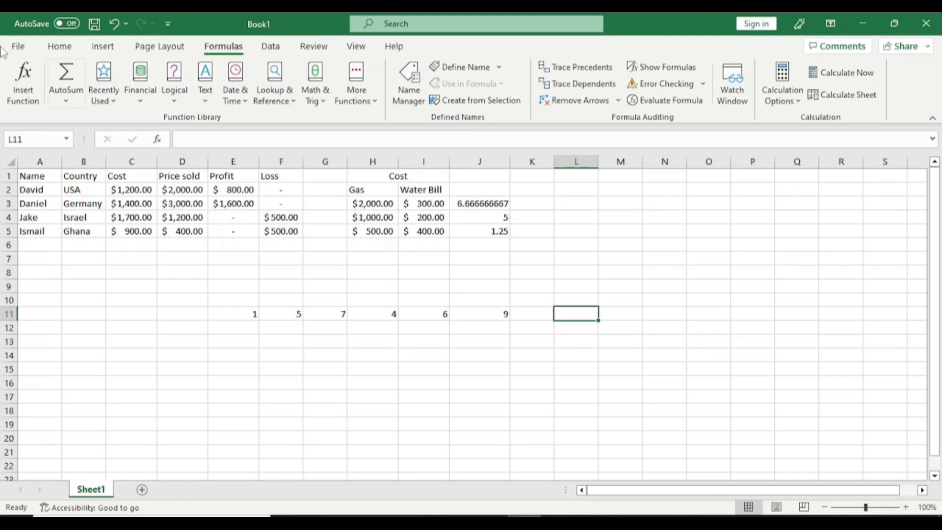
click(66, 101)
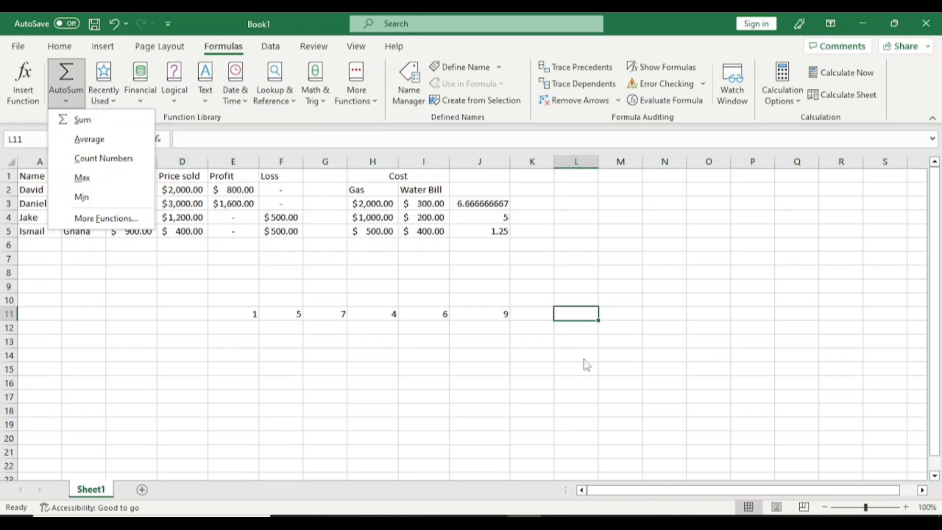
Enter the formula =SUM(E11:J11) in cell L11 and display it for review
click(591, 315)
text(=)
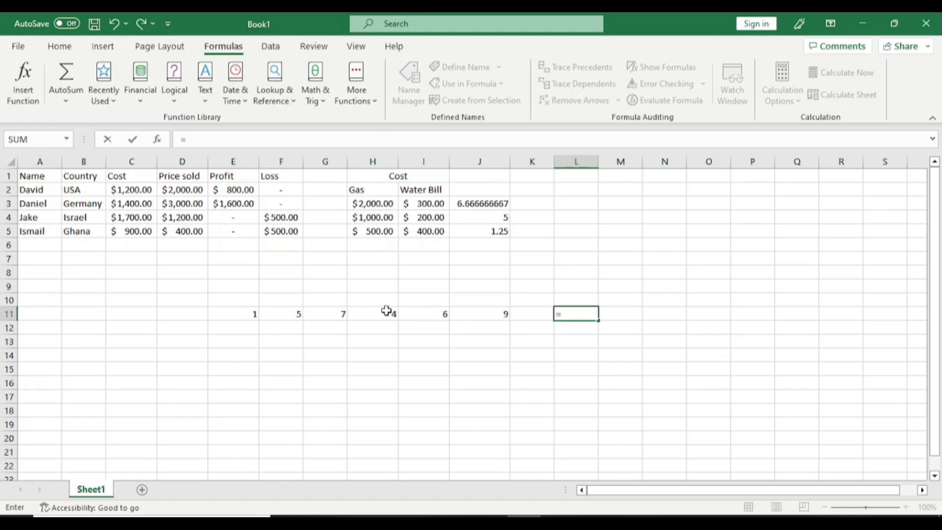
text(s)
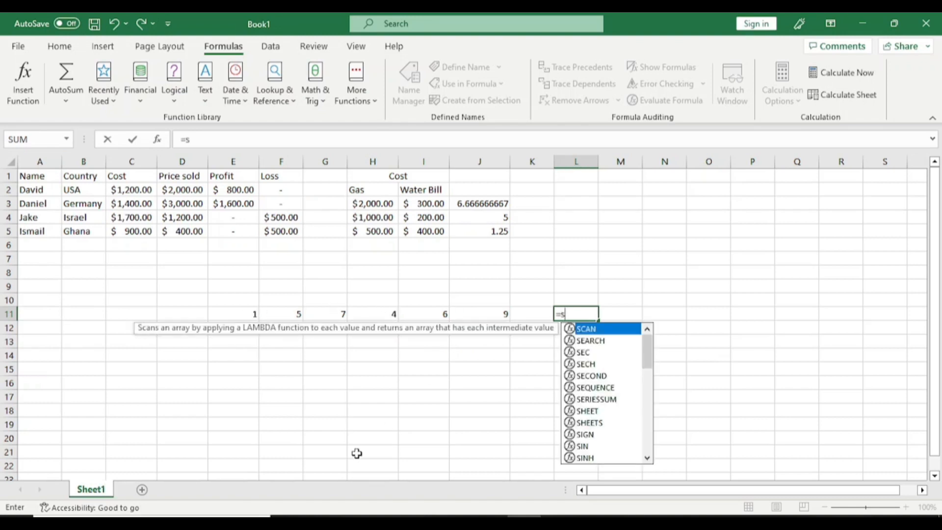
text(um()
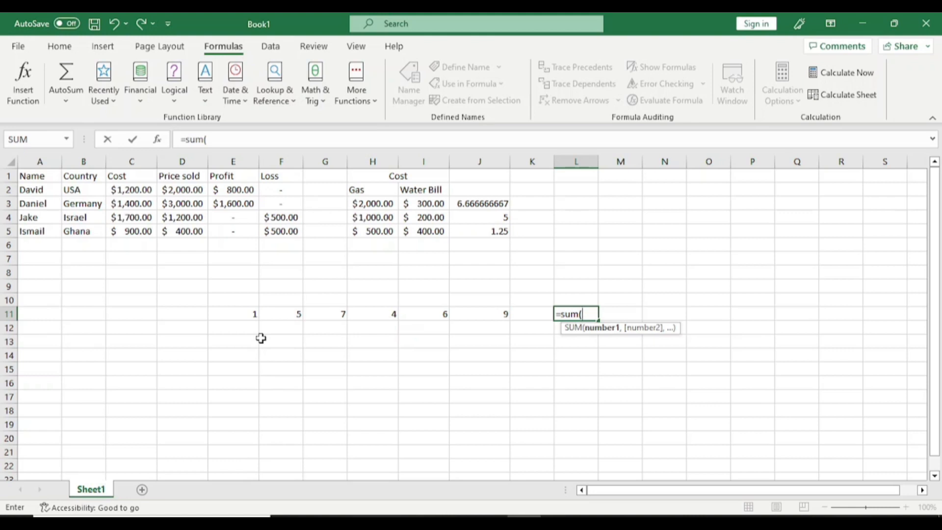
drag(242, 314, 455, 317)
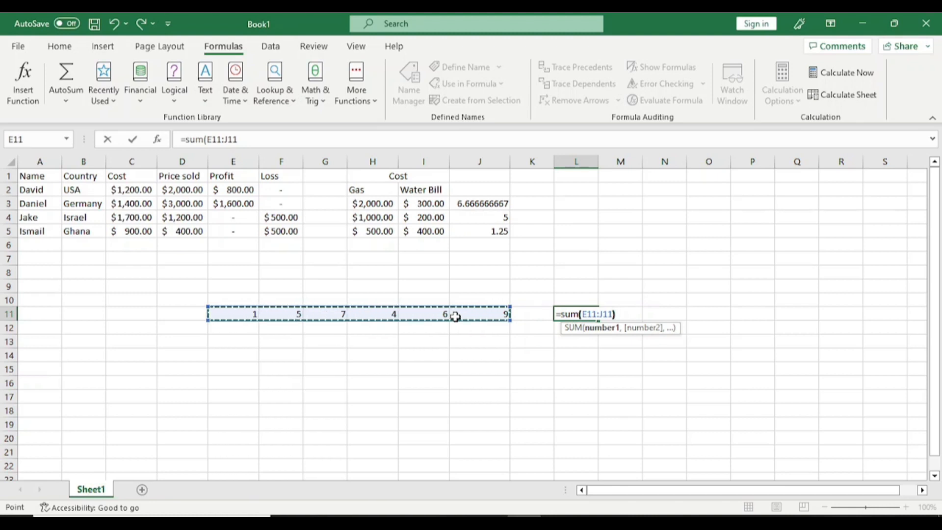
text())
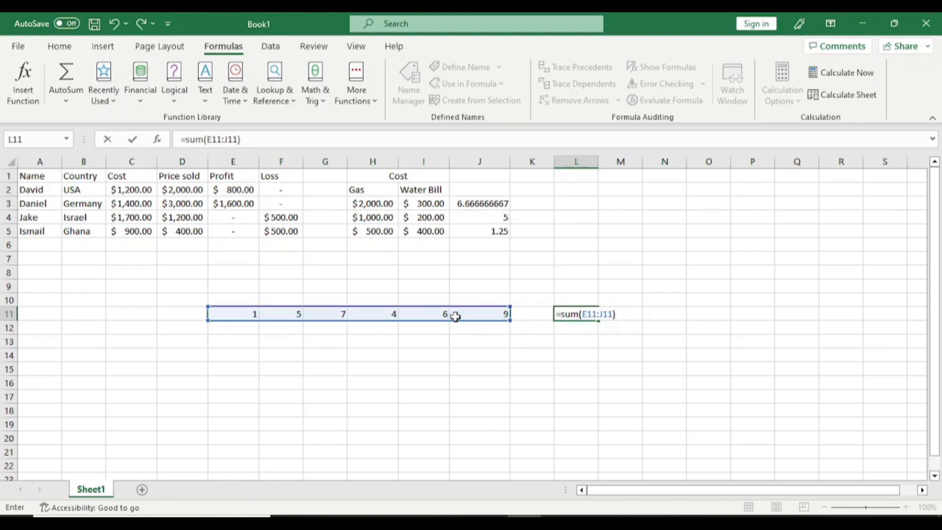
key(Return)
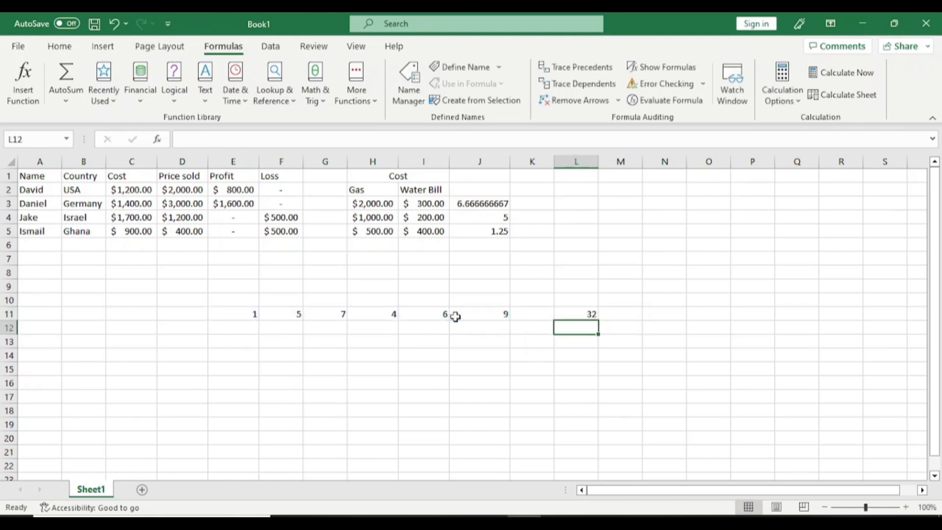
click(559, 311)
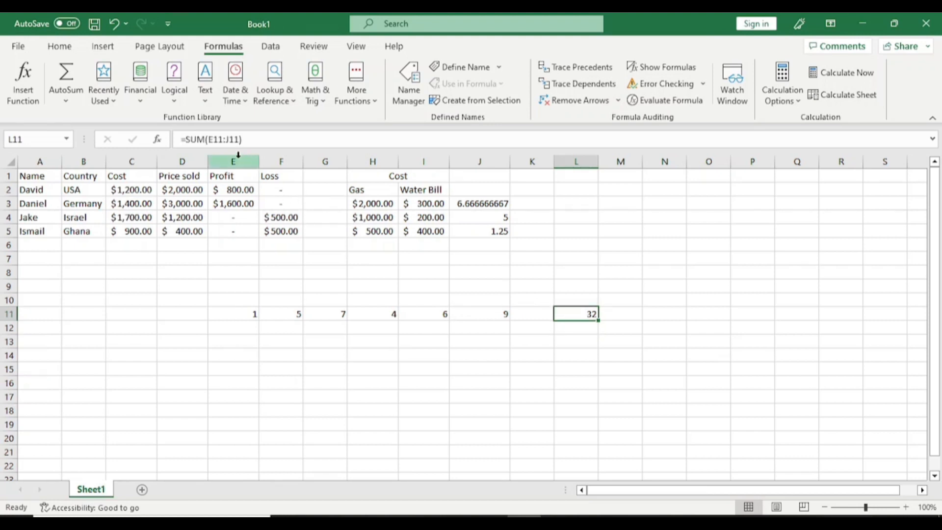
Clear the SUM formula from cell L11, leaving the cell empty
click(227, 141)
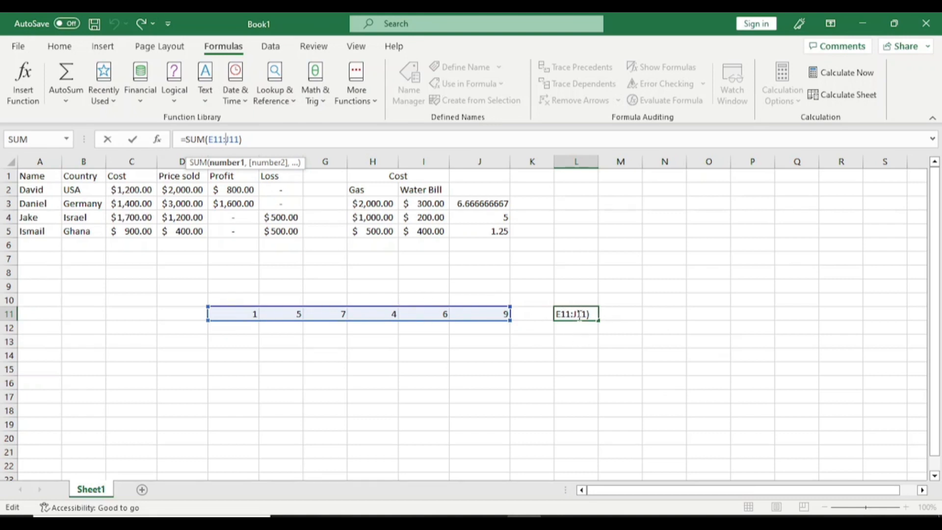
key(BackSpace)
key(BackSpace)
key(BackSpace)
key(BackSpace)
key(BackSpace)
key(BackSpace)
key(BackSpace)
key(BackSpace)
key(BackSpace)
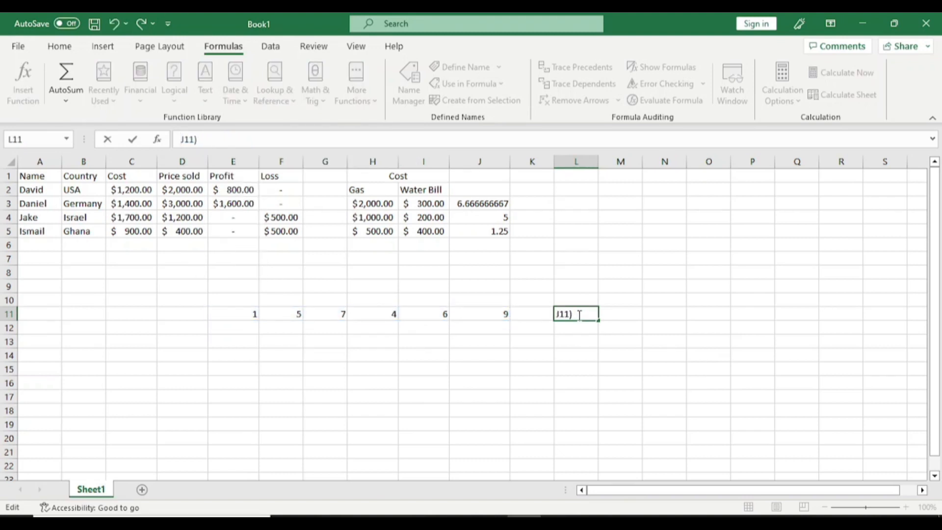
drag(580, 315, 527, 314)
key(BackSpace)
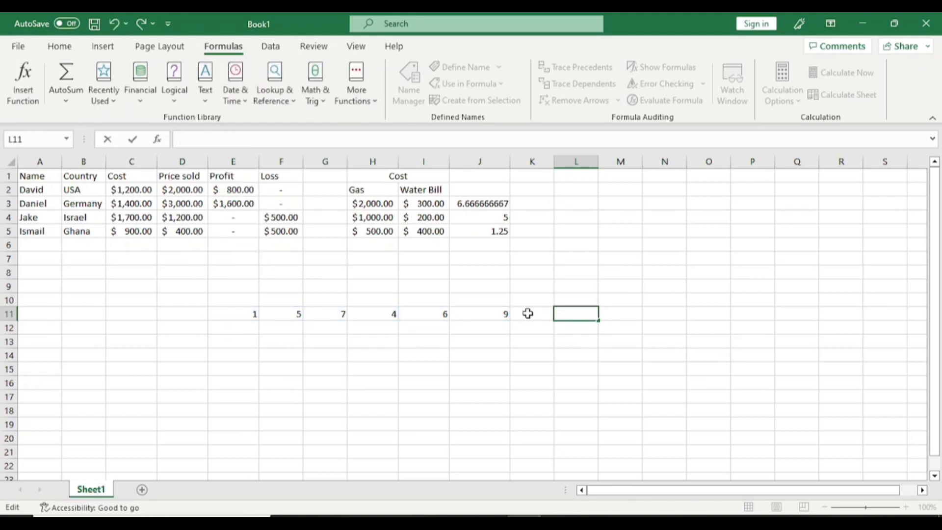
key(Escape)
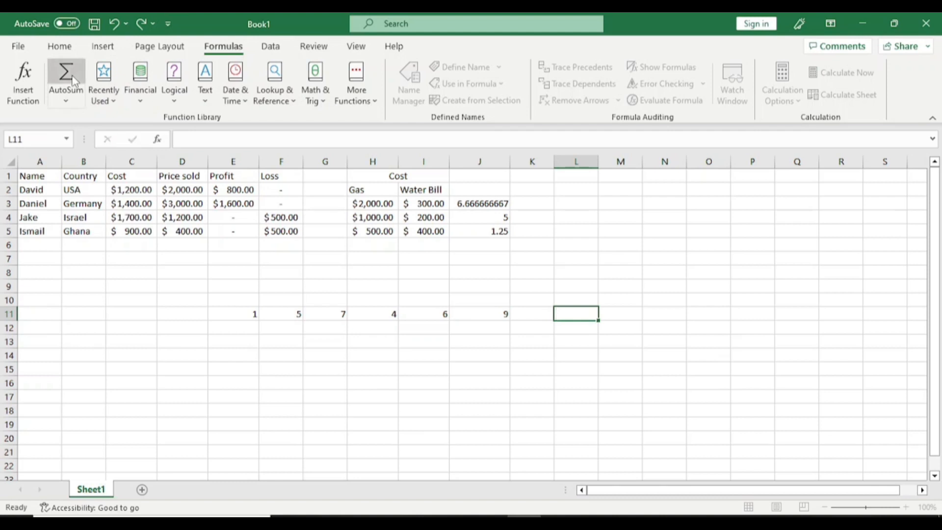
Insert an AutoSum in cell L11 and correct its range so the formula is =SUM(E11:J11)
click(81, 66)
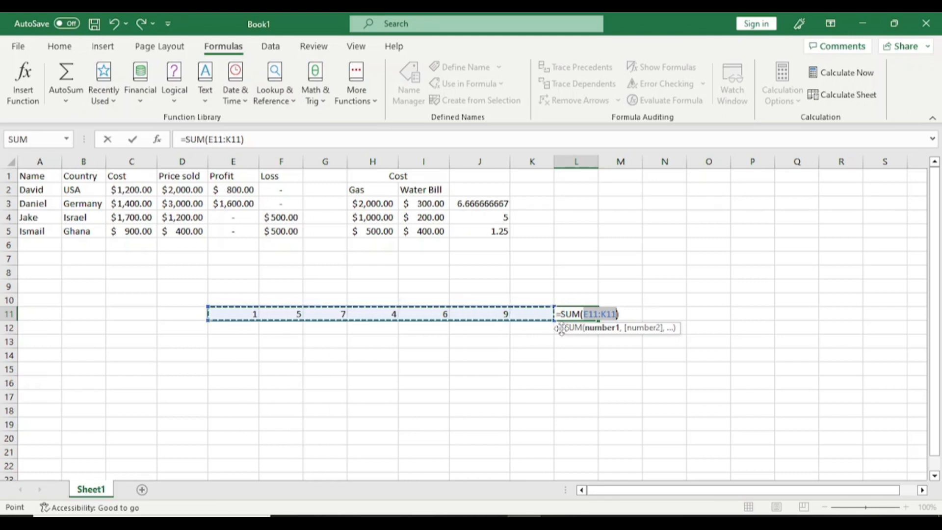
click(606, 315)
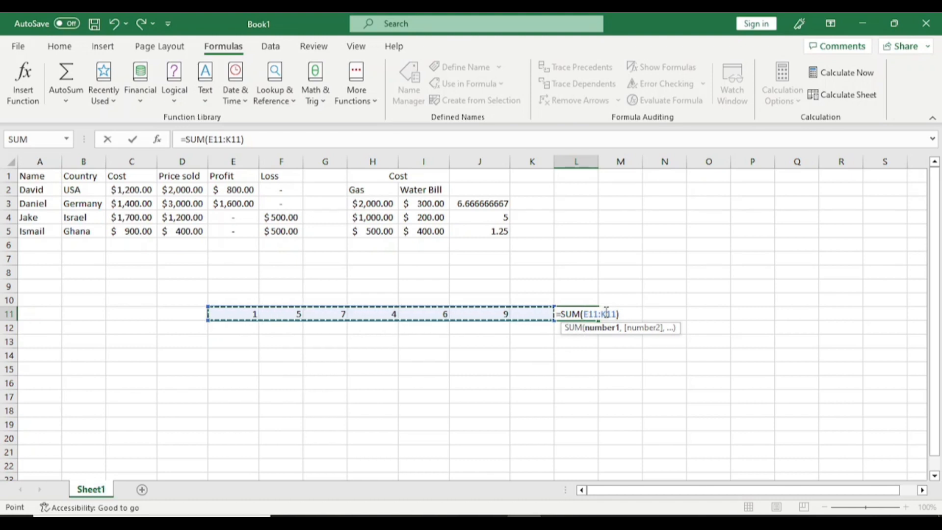
key(BackSpace)
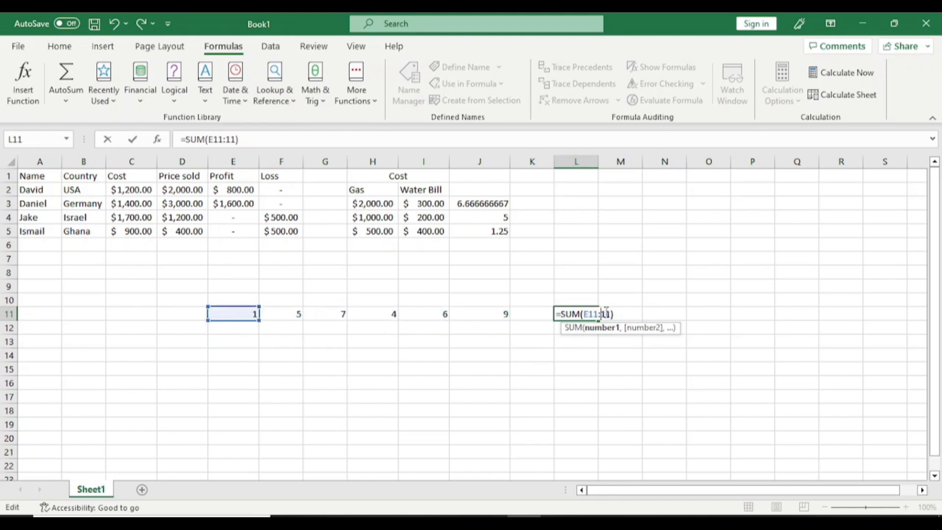
text(J)
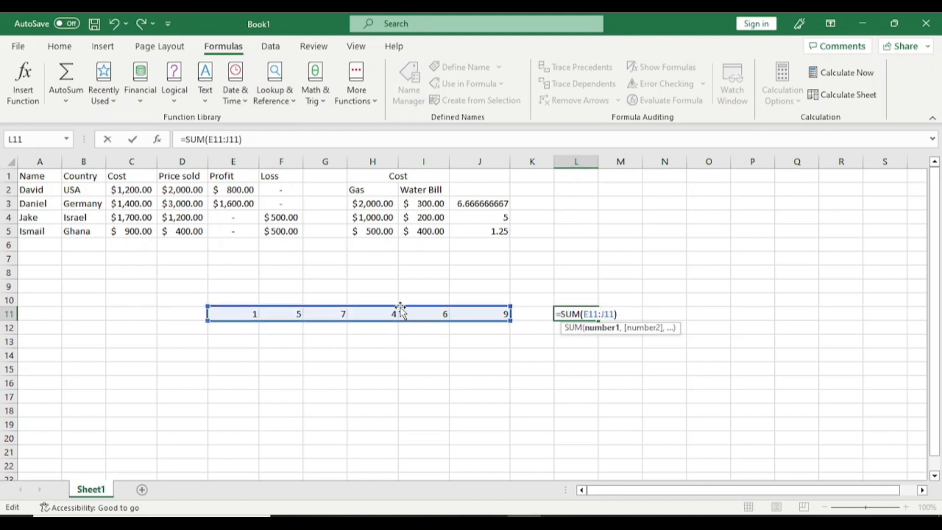
key(Return)
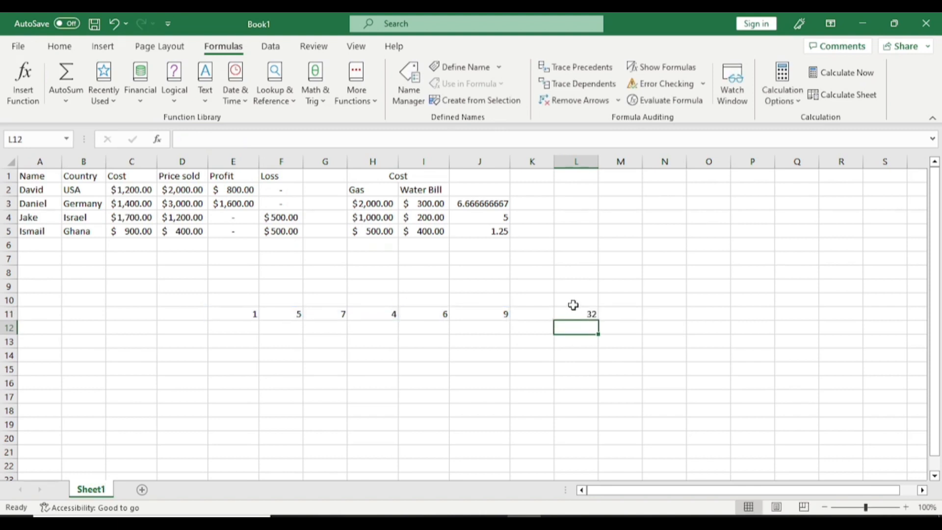
click(579, 315)
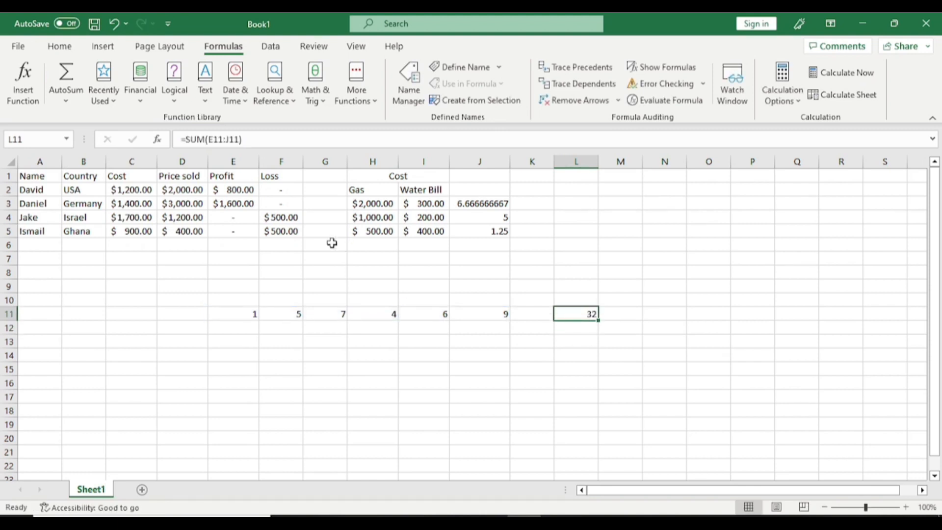
Remove the AutoSum formula from cell L11 and select the emptied cell again
click(67, 94)
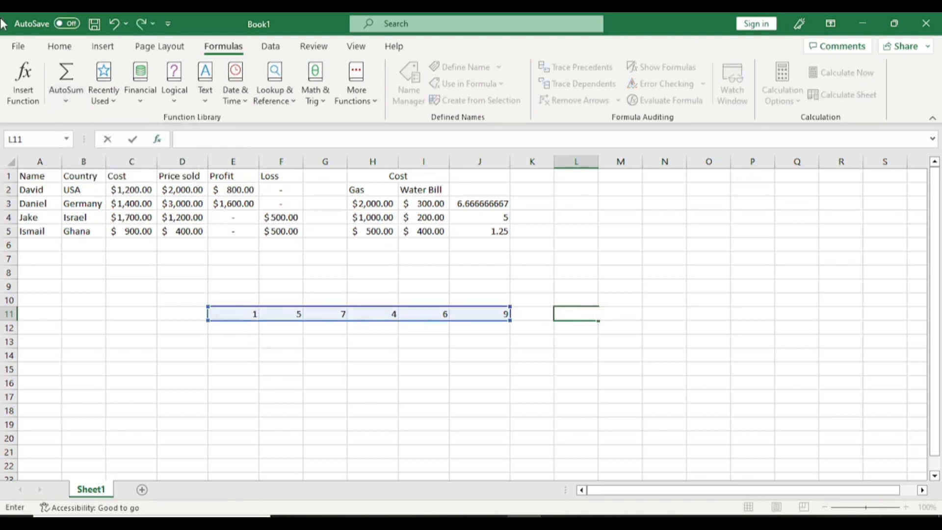
click(199, 339)
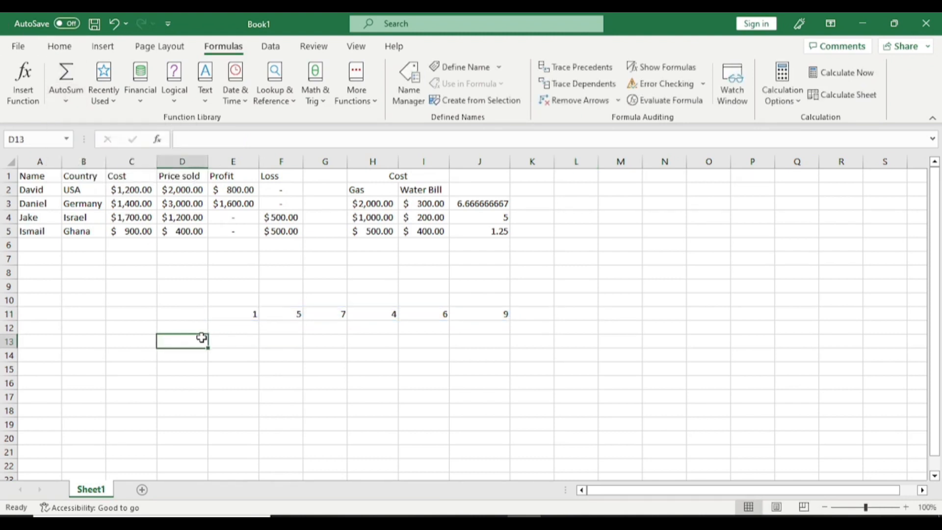
click(564, 318)
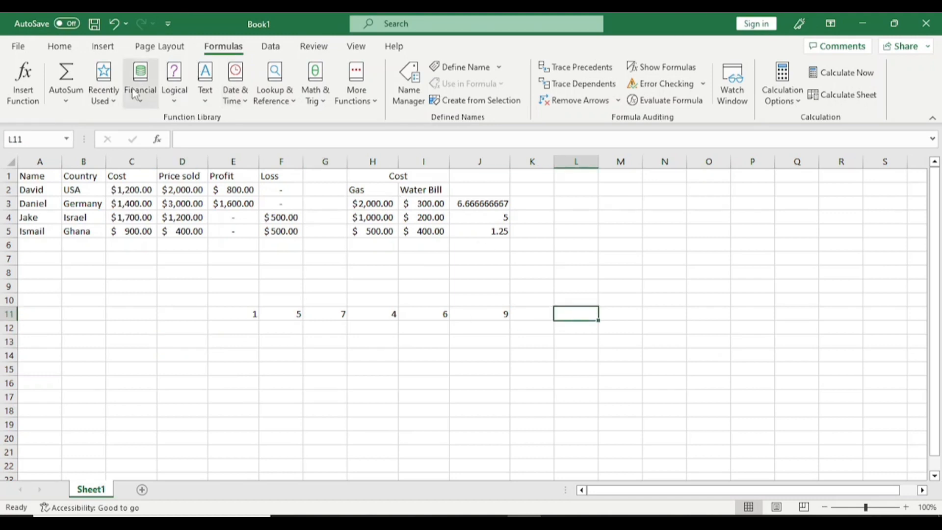
click(66, 73)
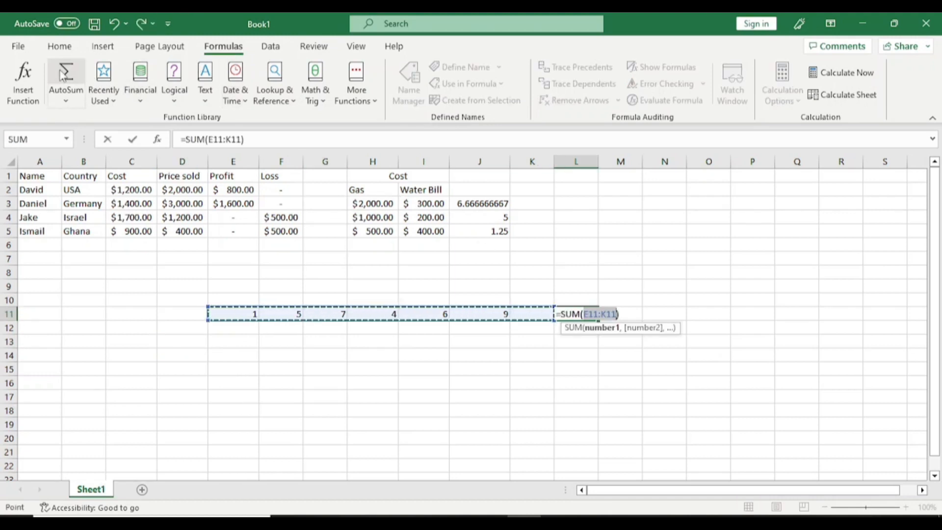
click(586, 355)
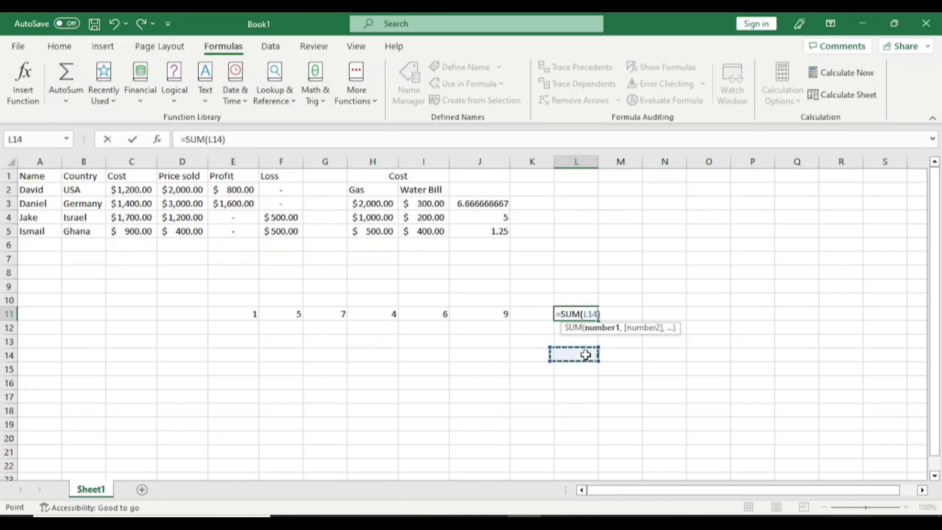
drag(601, 314, 549, 313)
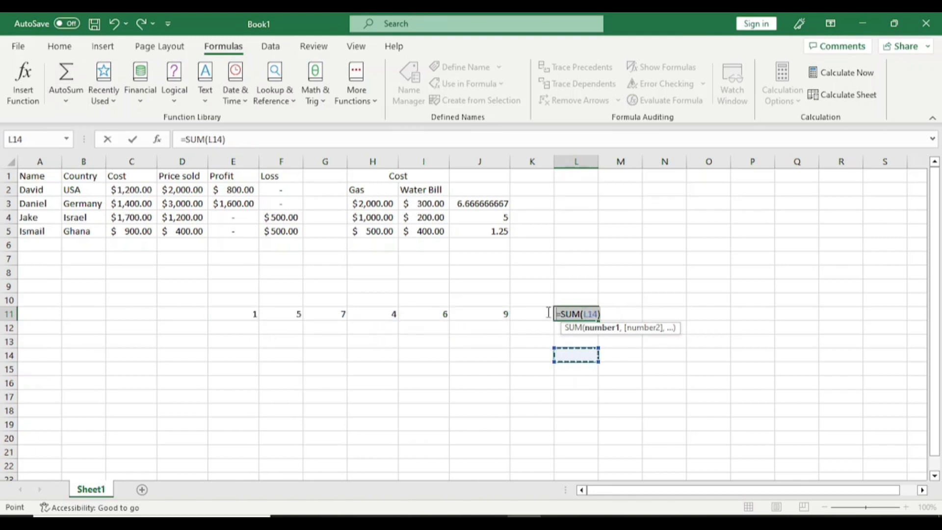
key(BackSpace)
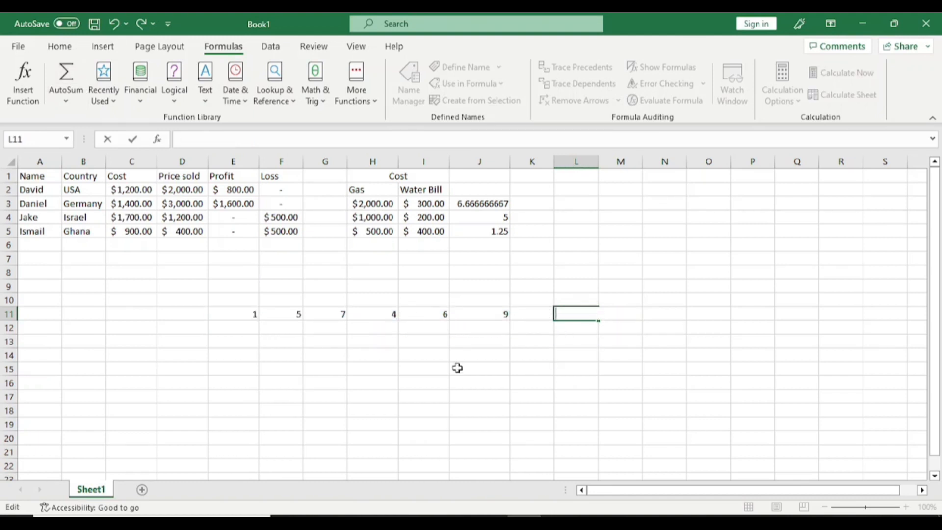
key(Escape)
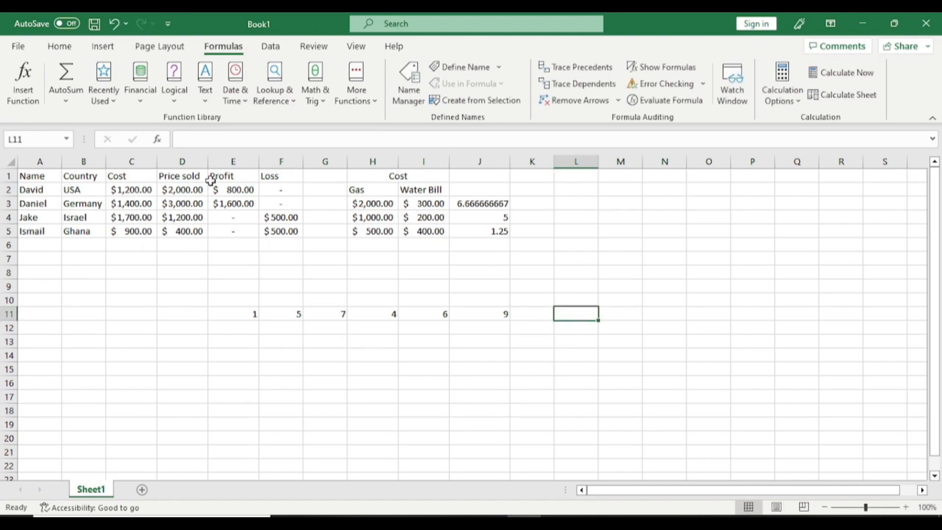
Average the six numbers of row 11 in cell L11 with the formula =AVERAGE(E11:J11)
click(70, 98)
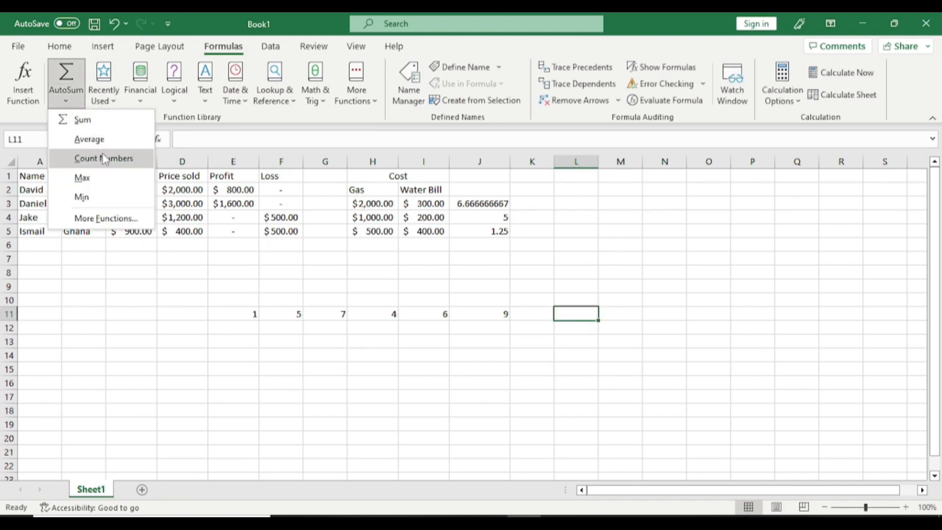
click(583, 314)
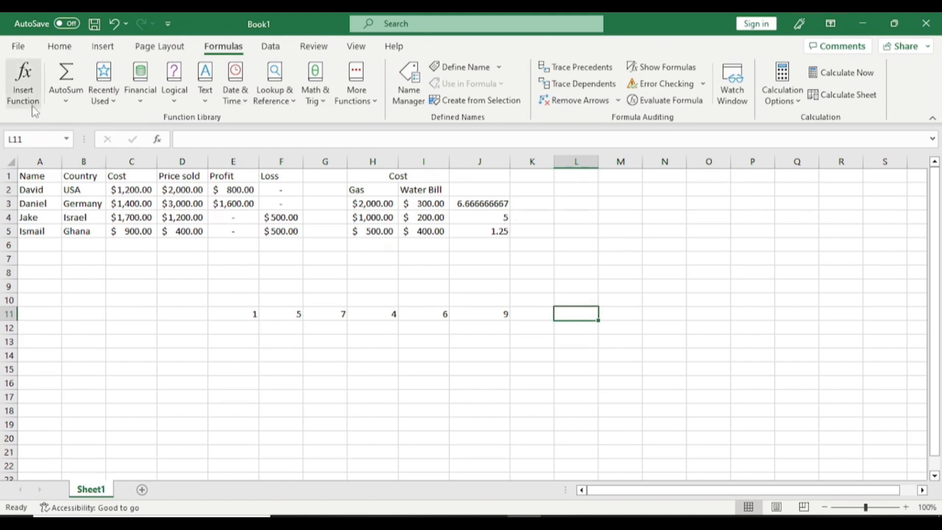
click(66, 106)
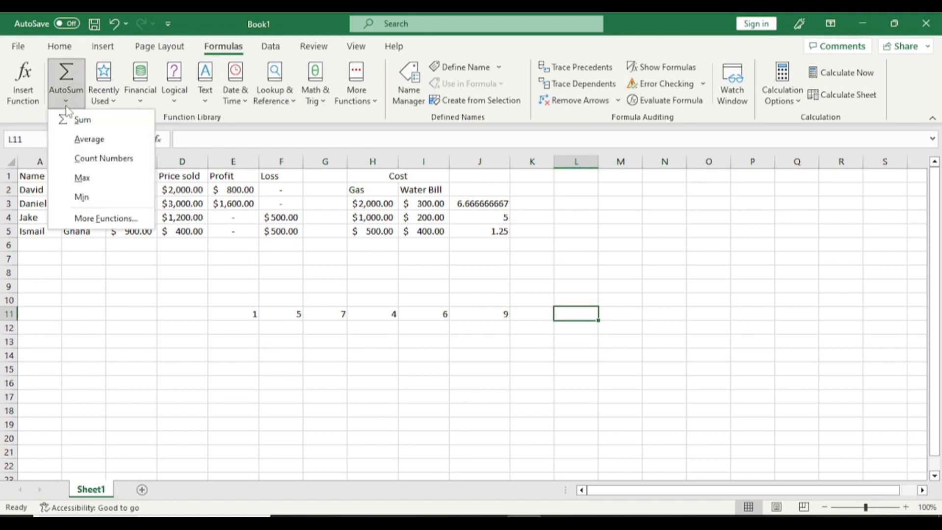
click(86, 138)
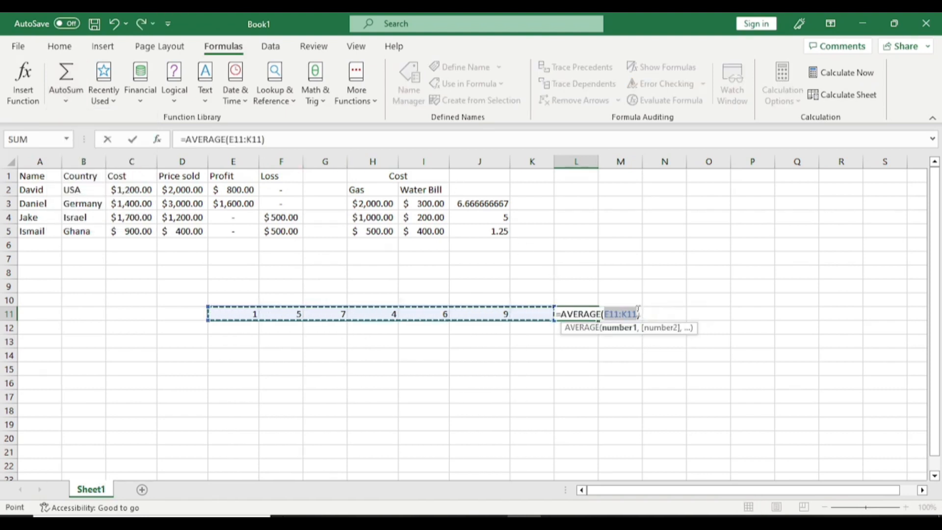
text(0)
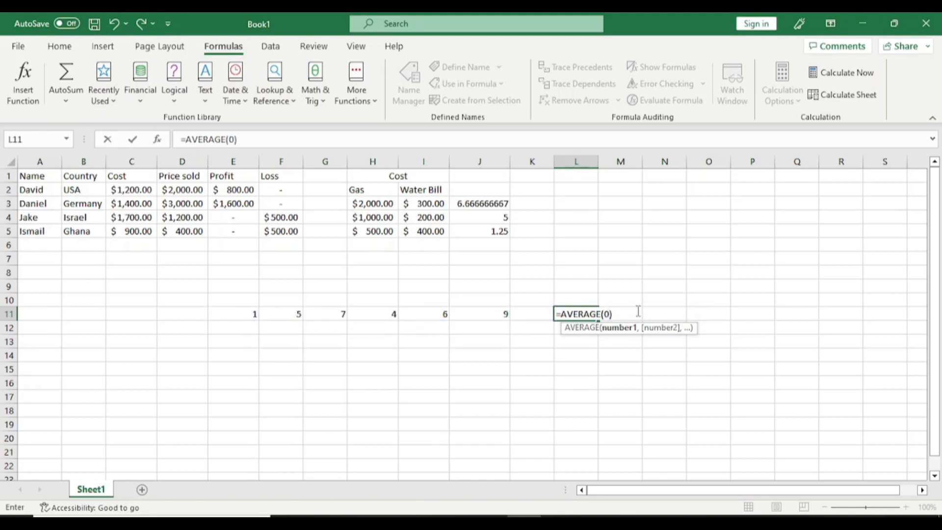
key(BackSpace)
drag(254, 312, 501, 312)
key(Return)
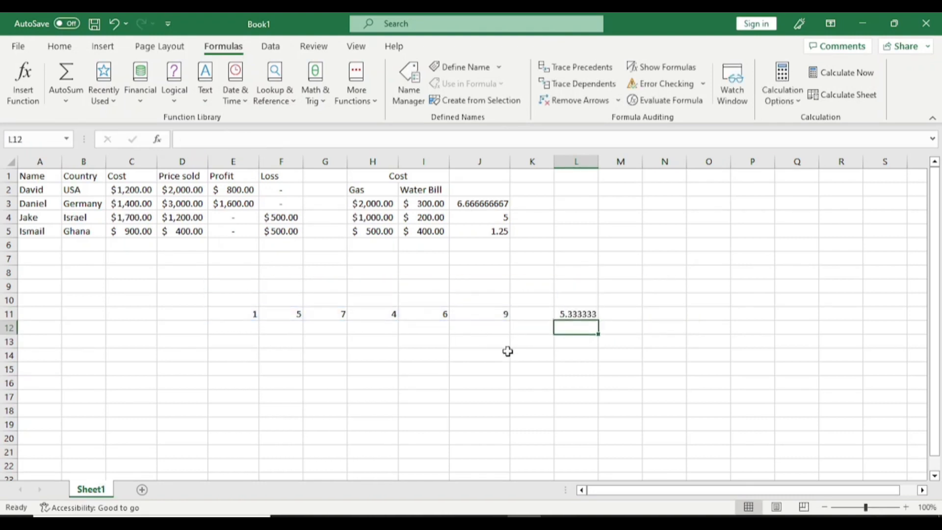
Replace the average in cell L11 with the Count Numbers function, using the formula =COUNT(E11:J11)
click(563, 315)
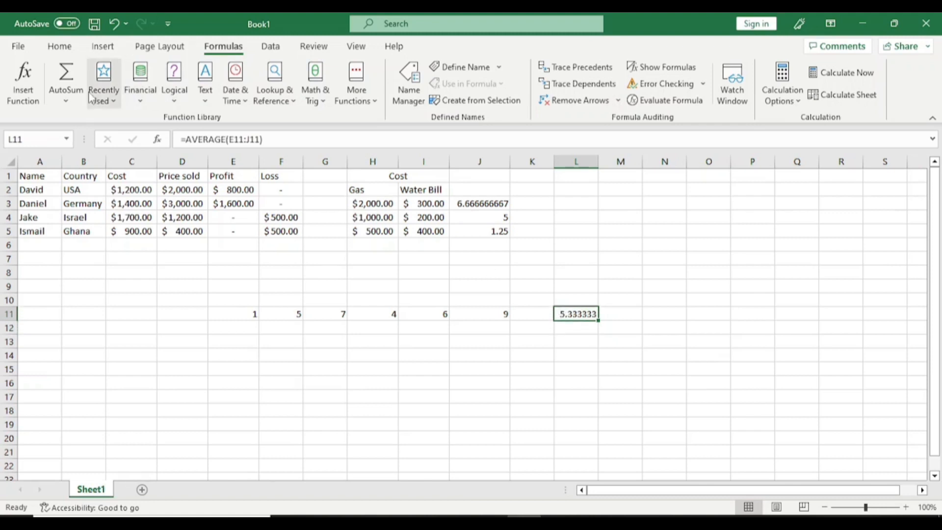
click(66, 101)
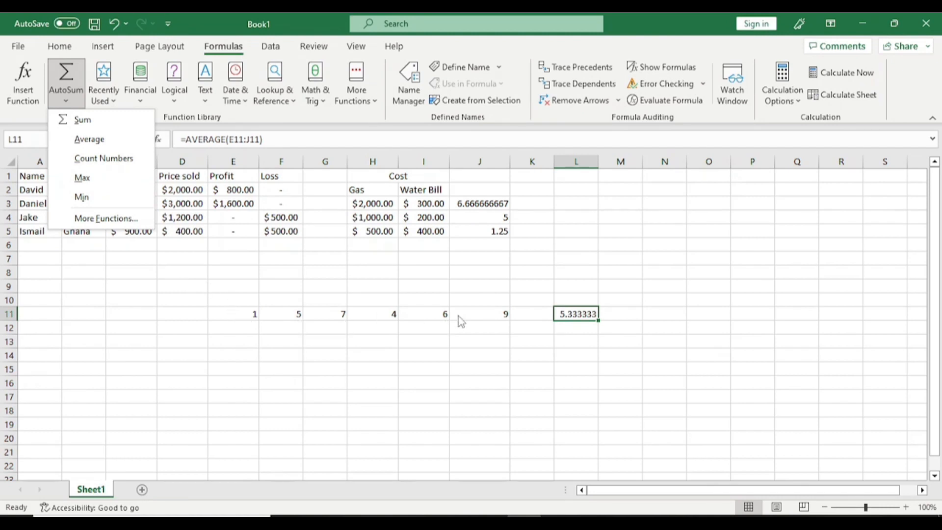
click(124, 158)
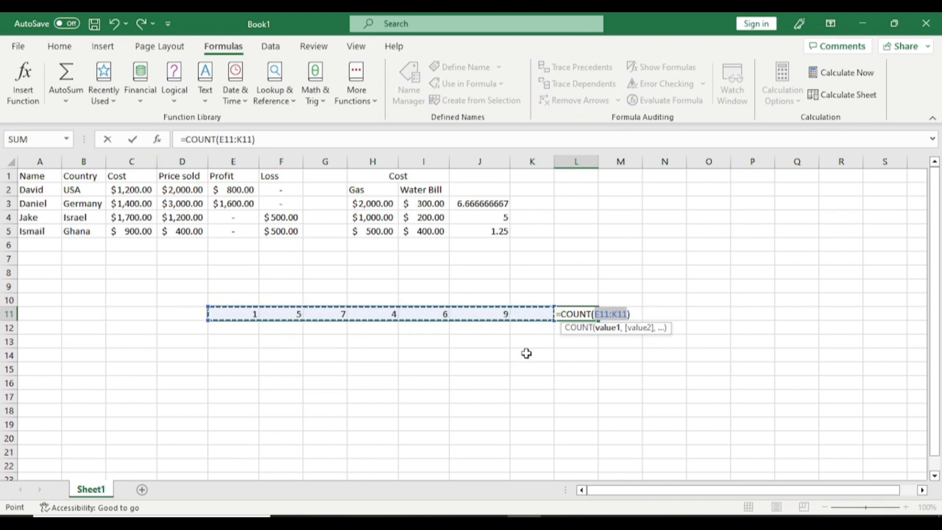
click(629, 315)
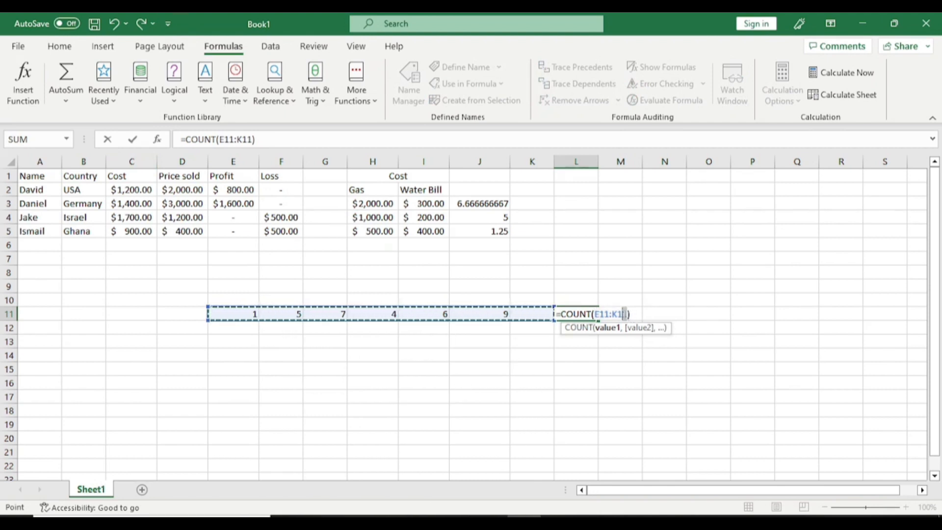
key(BackSpace)
text(0)
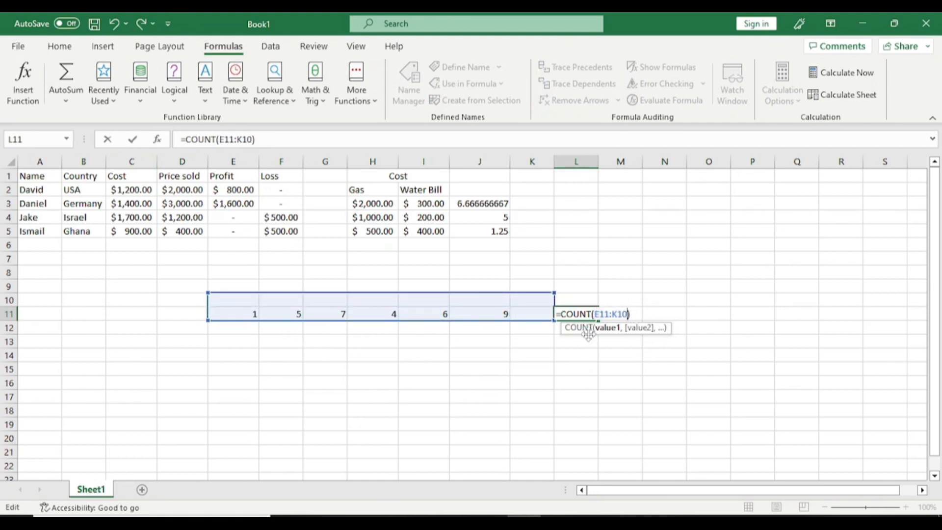
key(BackSpace)
key(BackSpace)
key(BackSpace)
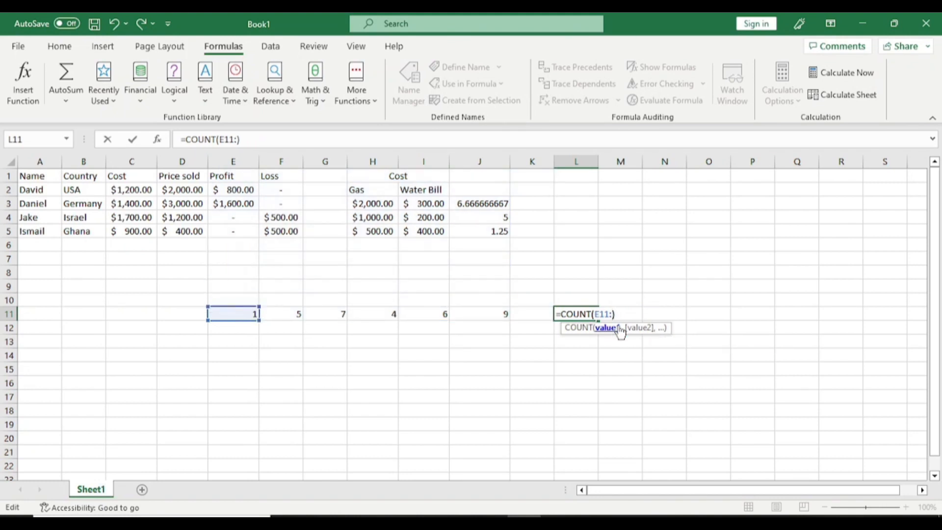
text(J11)
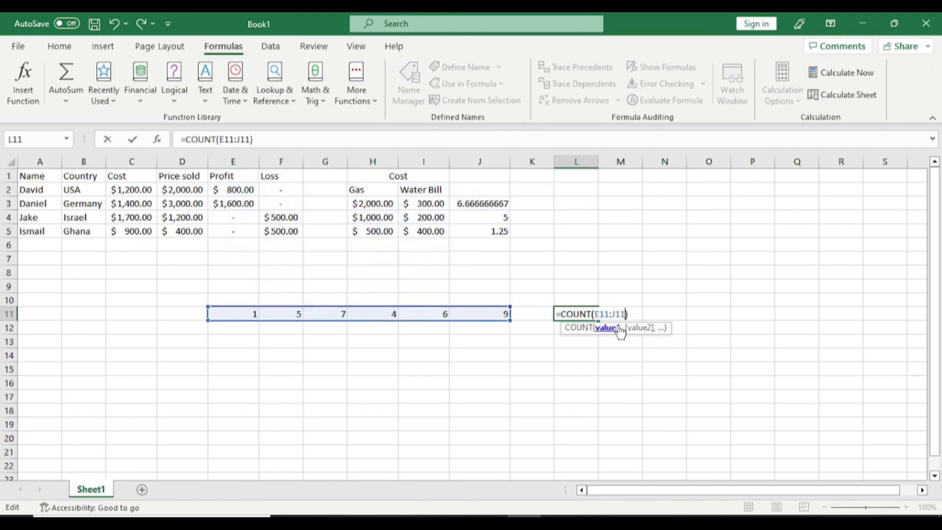
key(Return)
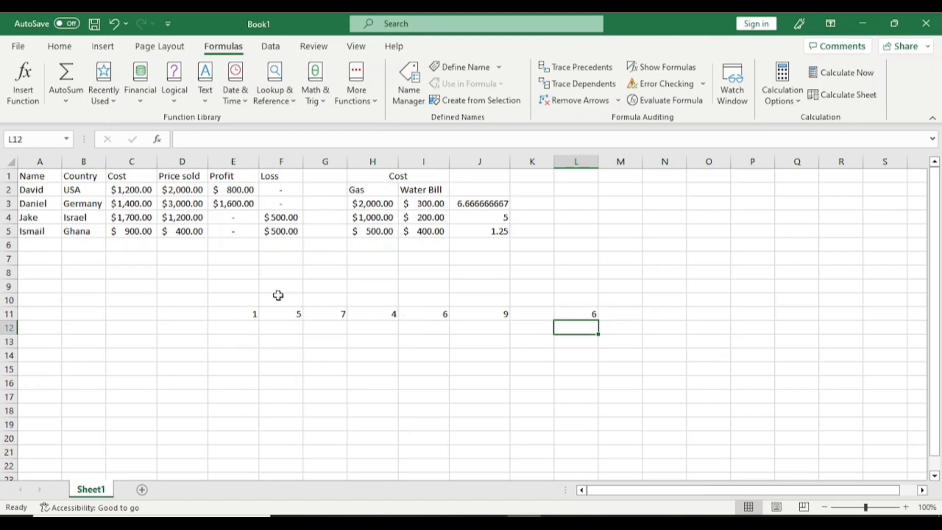
Replace the count in cell L11 with the Max function over the six numbers, using the formula =MAX(E11:J11)
click(593, 316)
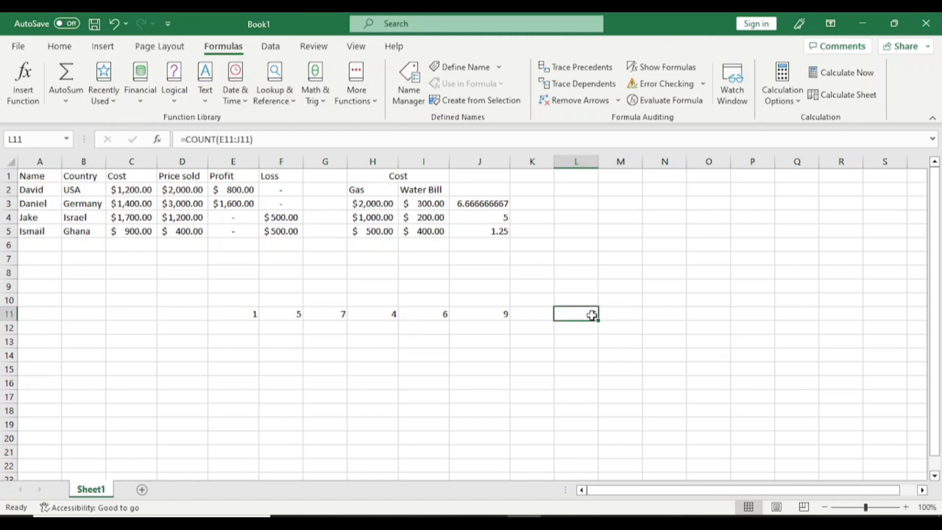
click(66, 103)
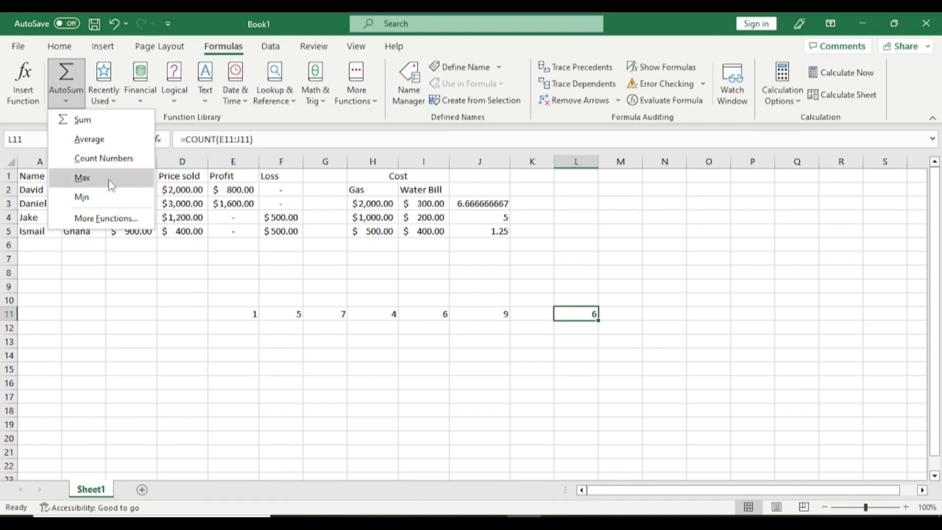
click(82, 177)
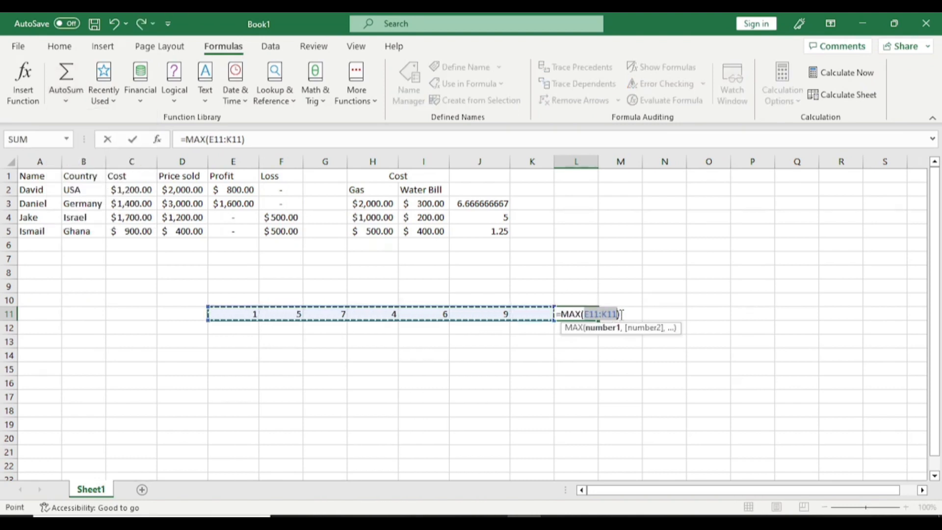
key(BackSpace)
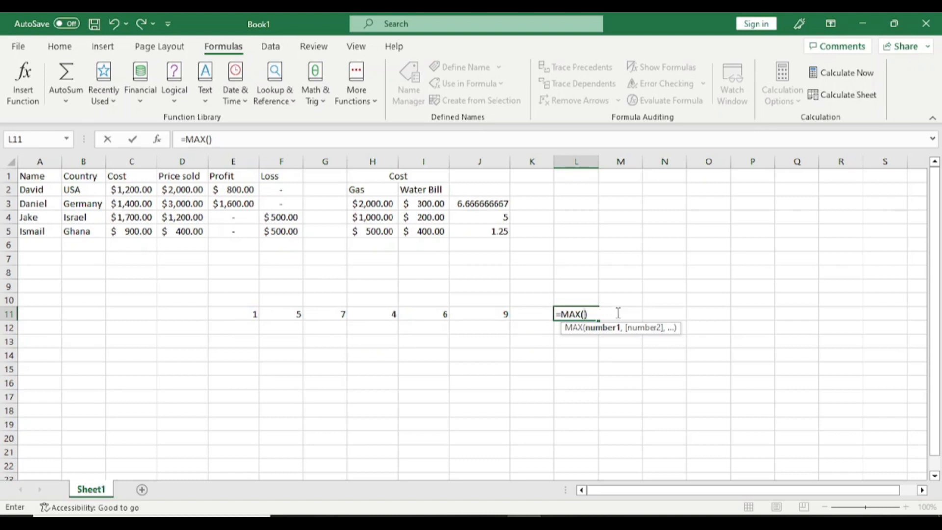
drag(252, 317, 503, 314)
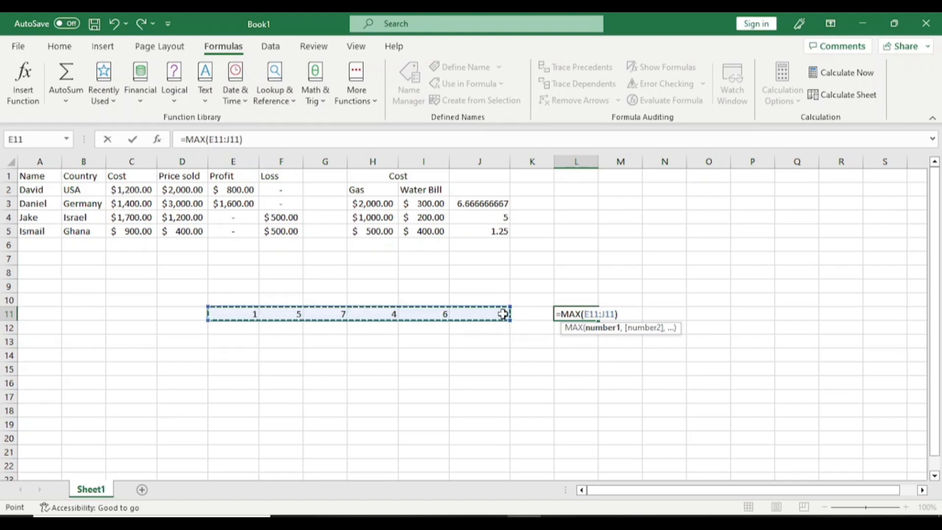
key(Return)
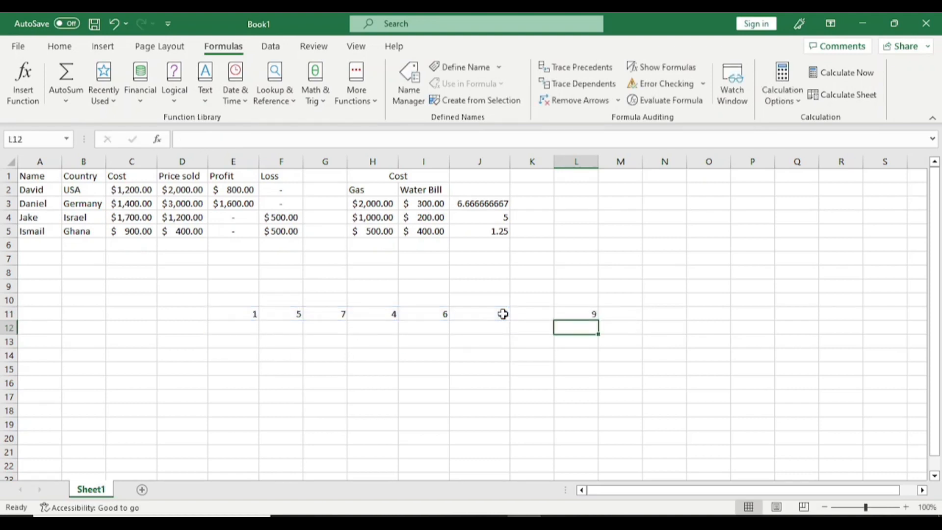
Replace the maximum in cell L11 with the Min function, accepting the suggested range as =MIN(E11:K11)
click(573, 315)
click(68, 99)
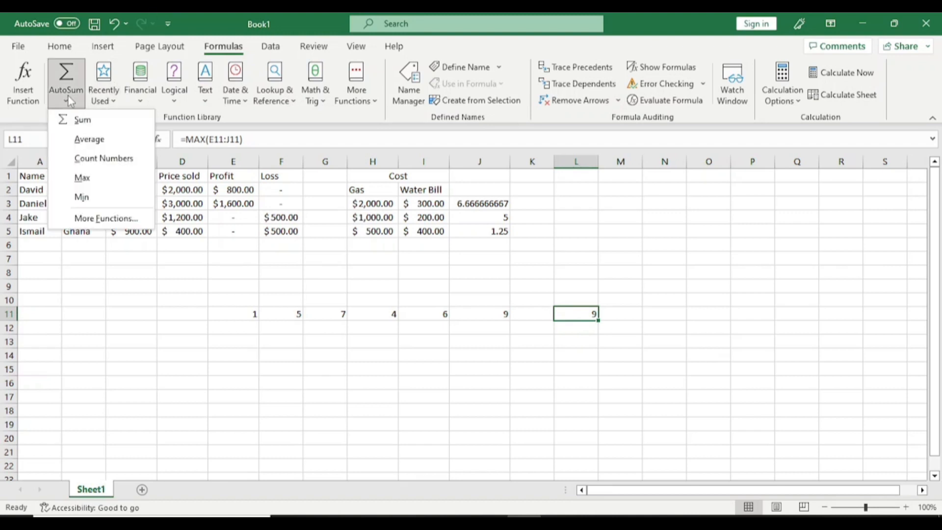
click(103, 194)
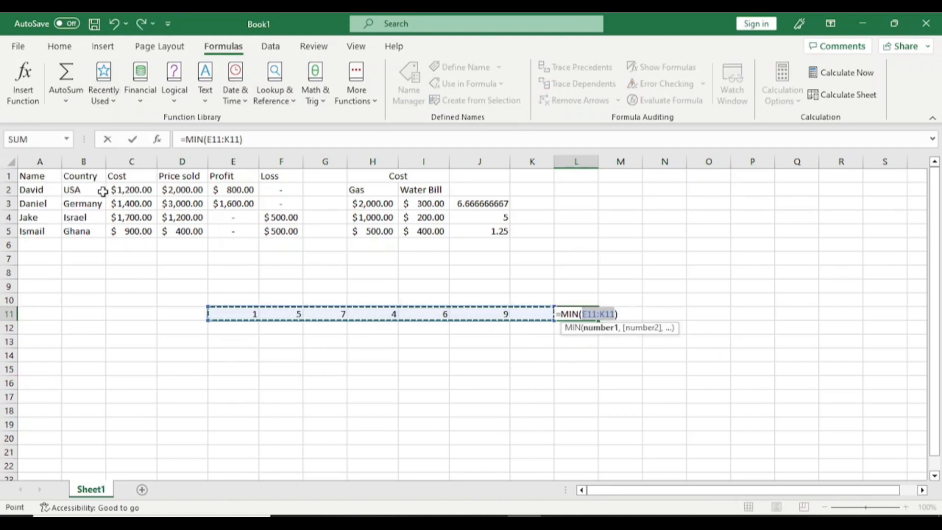
key(Return)
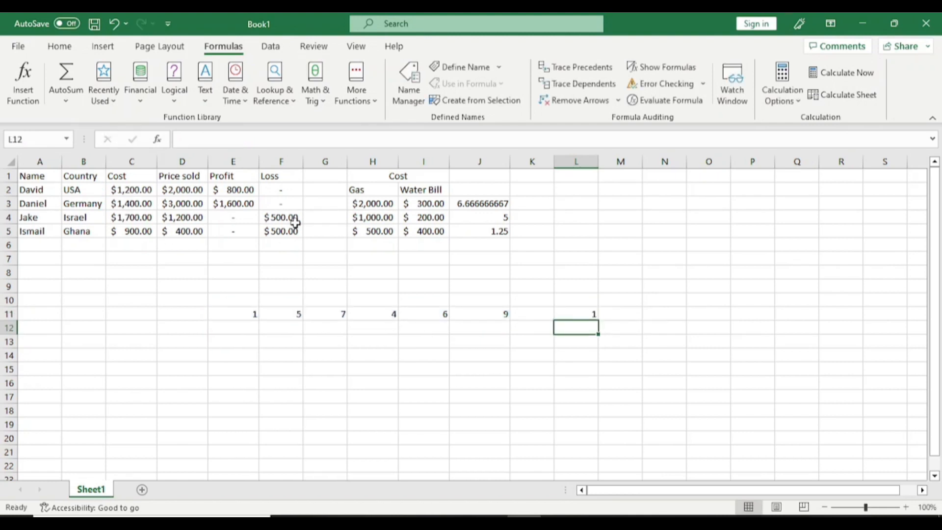
Overwrite cell L11 with a manual addition of the six numbers in row 11, =E11+F11+G11+H11+I11+J11
click(574, 310)
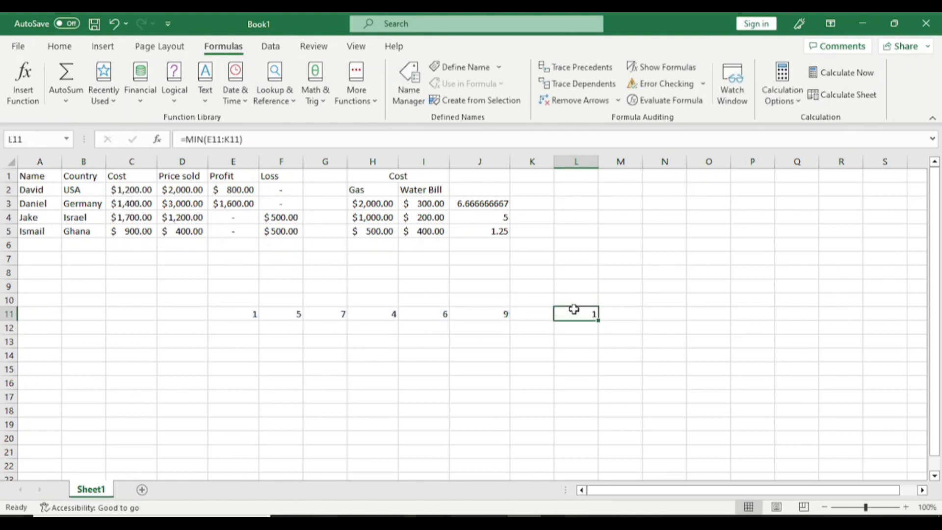
click(66, 101)
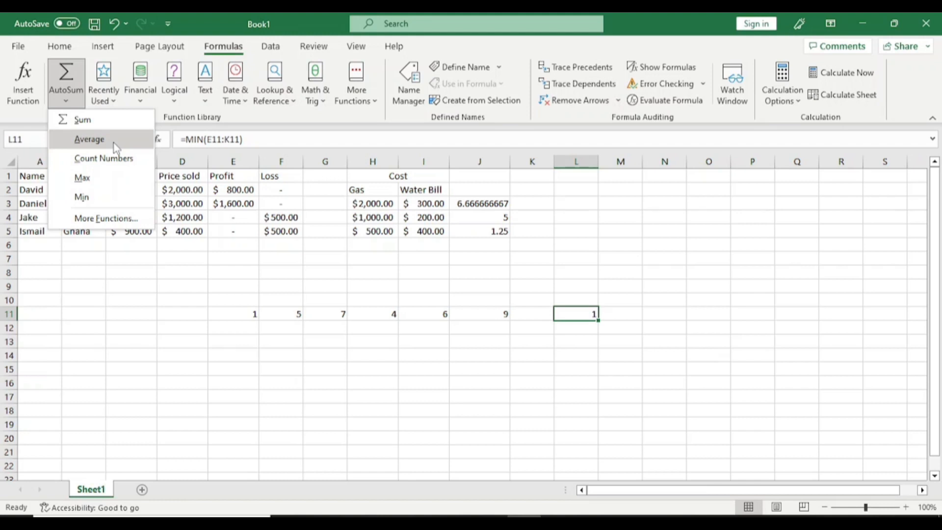
click(586, 316)
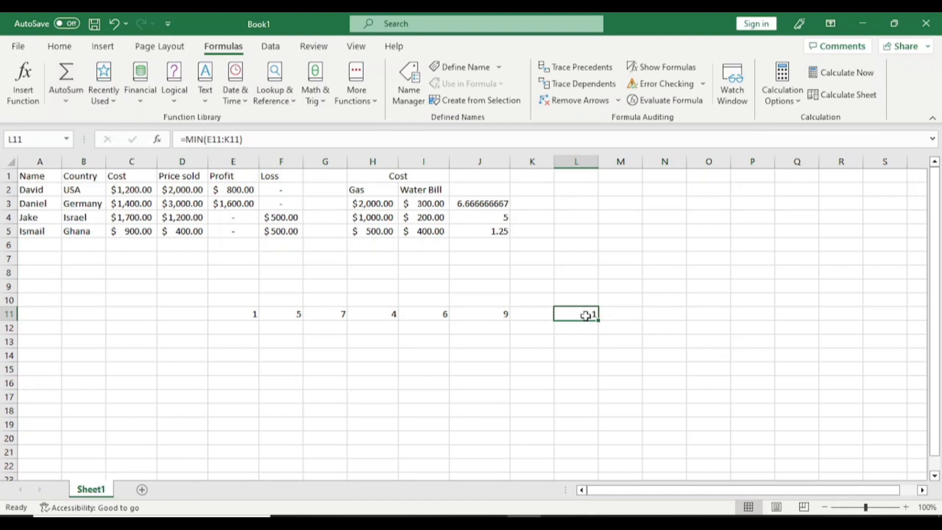
text(=)
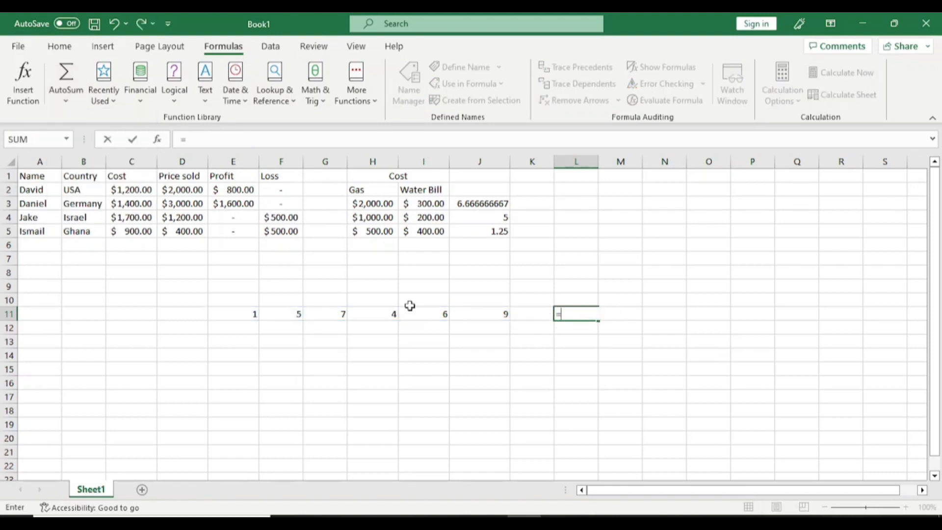
click(250, 316)
text(+)
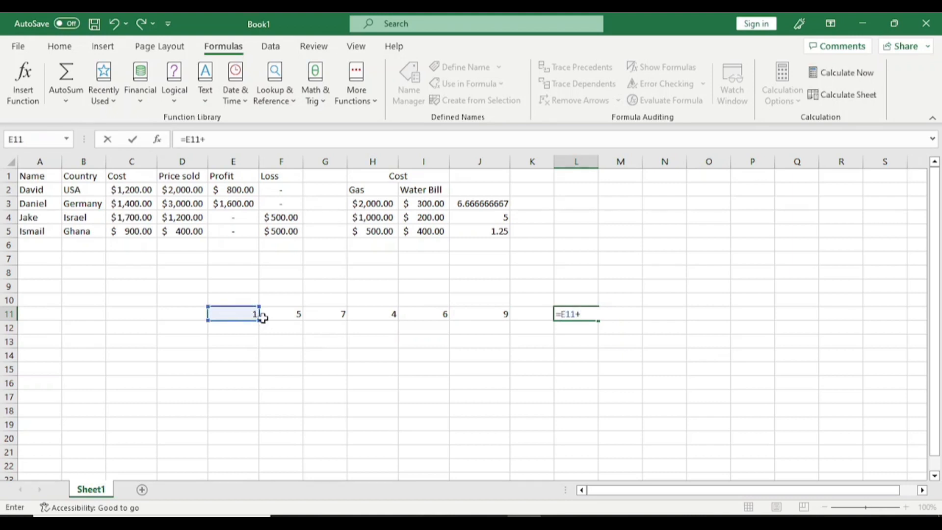
click(283, 319)
text(+)
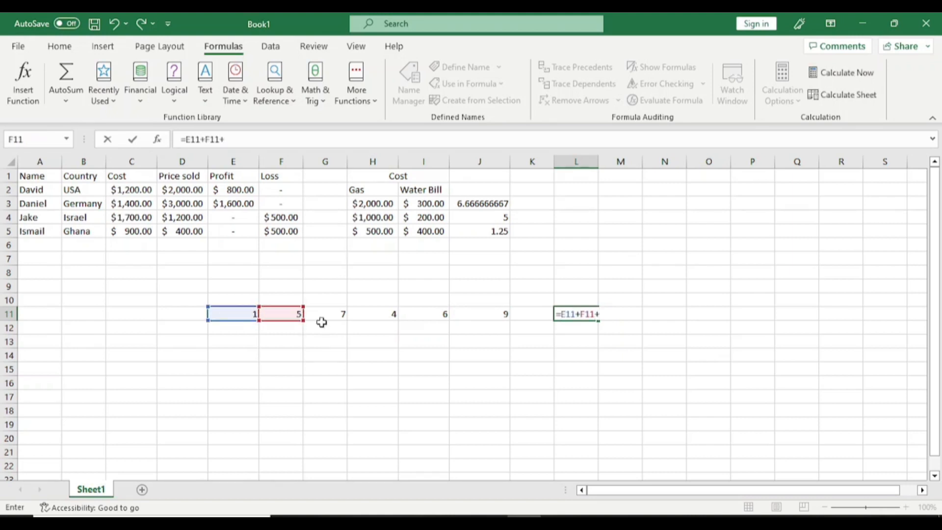
click(338, 317)
text(+)
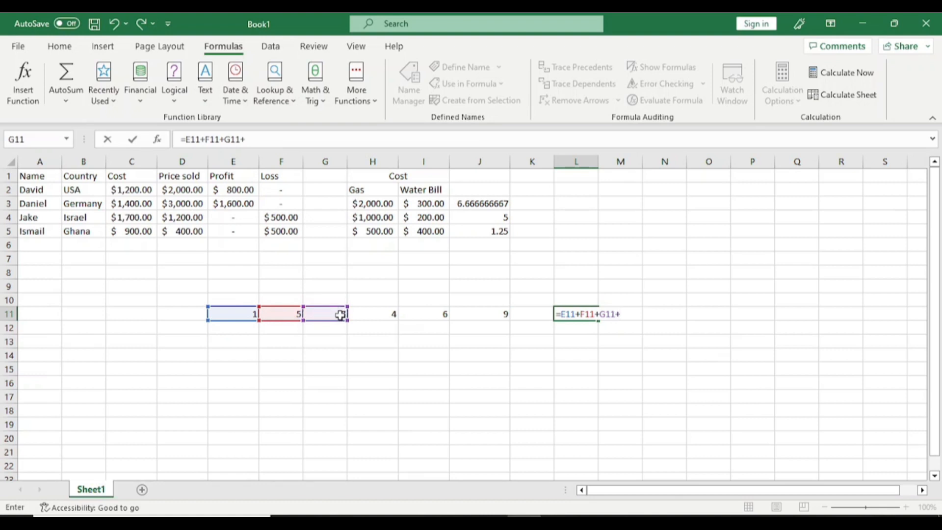
click(385, 318)
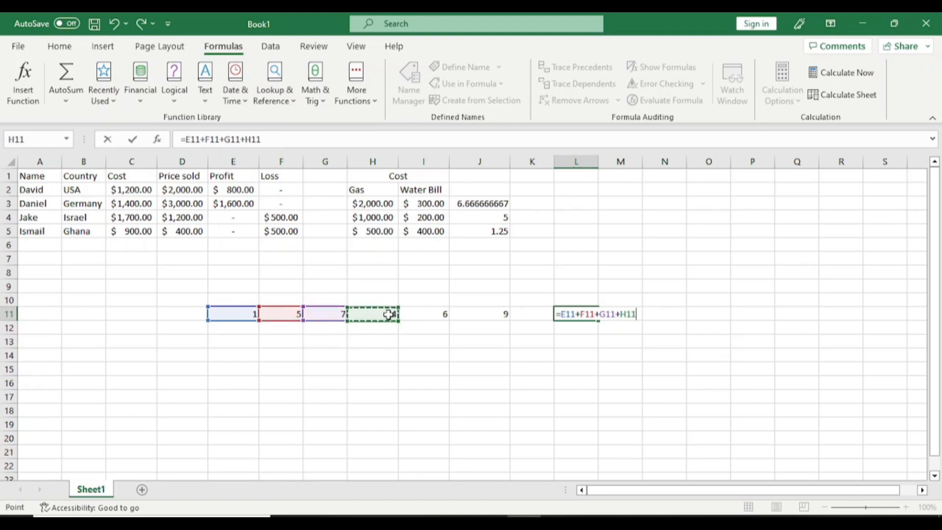
text(+)
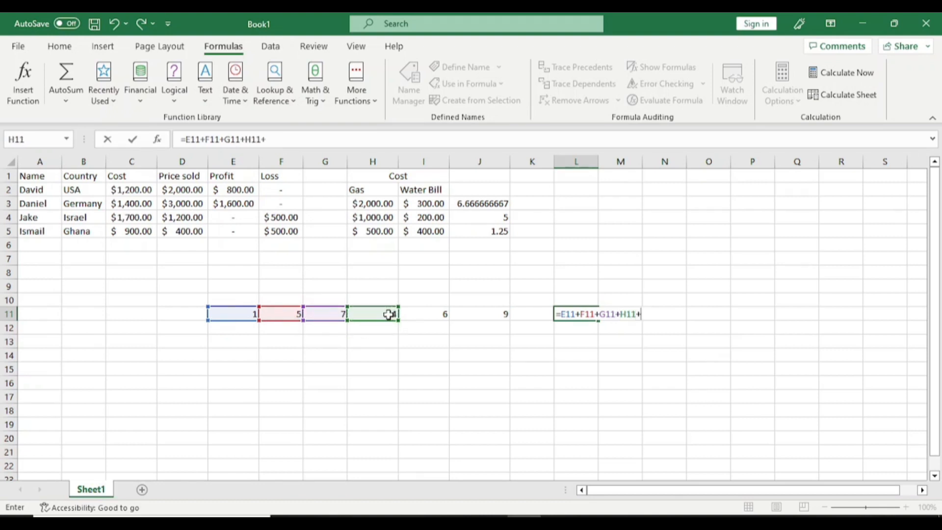
click(427, 314)
text(+)
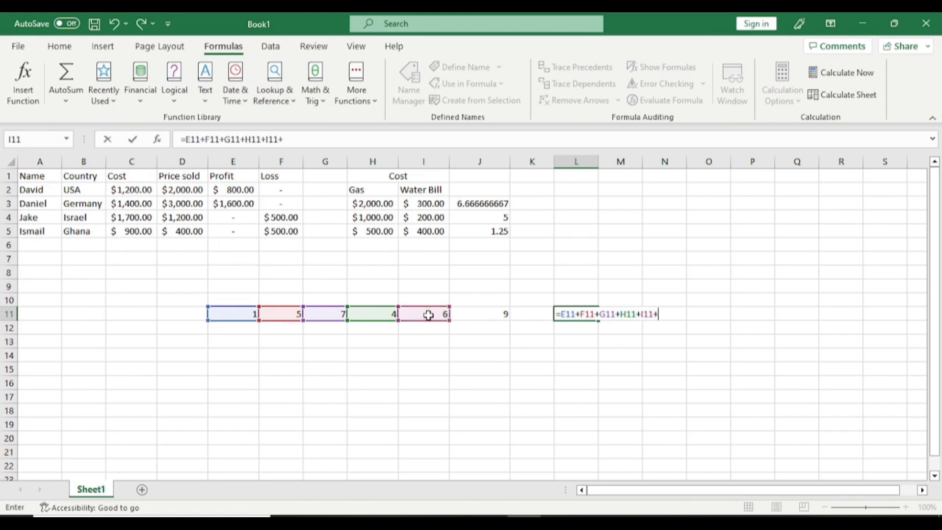
click(475, 320)
Enclose the sum in L11 in parentheses and divide it by 6, giving =(E11+F11+G11+H11+I11+J11)/6
text())
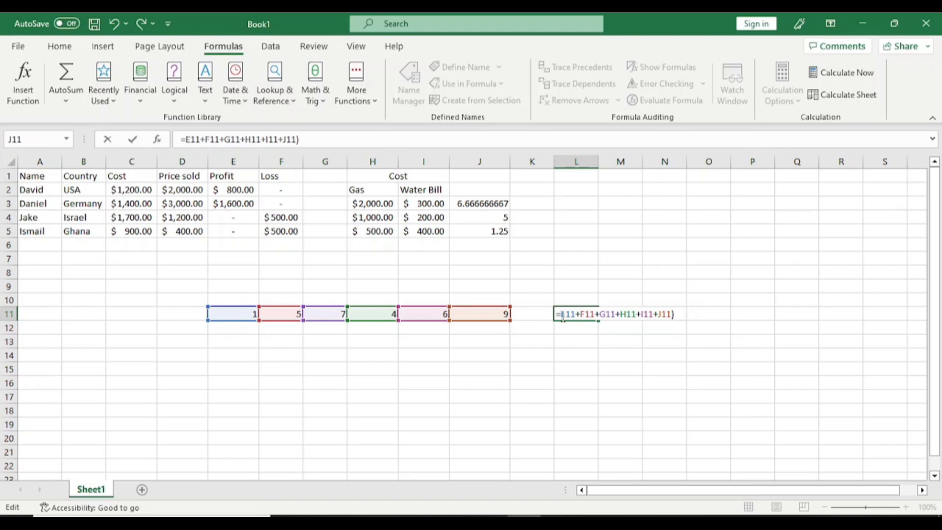
text(()
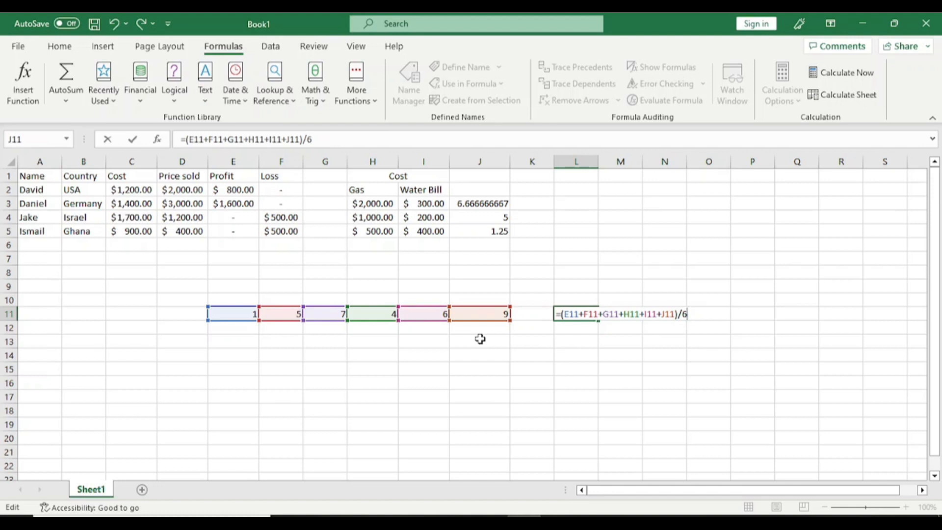
key(Return)
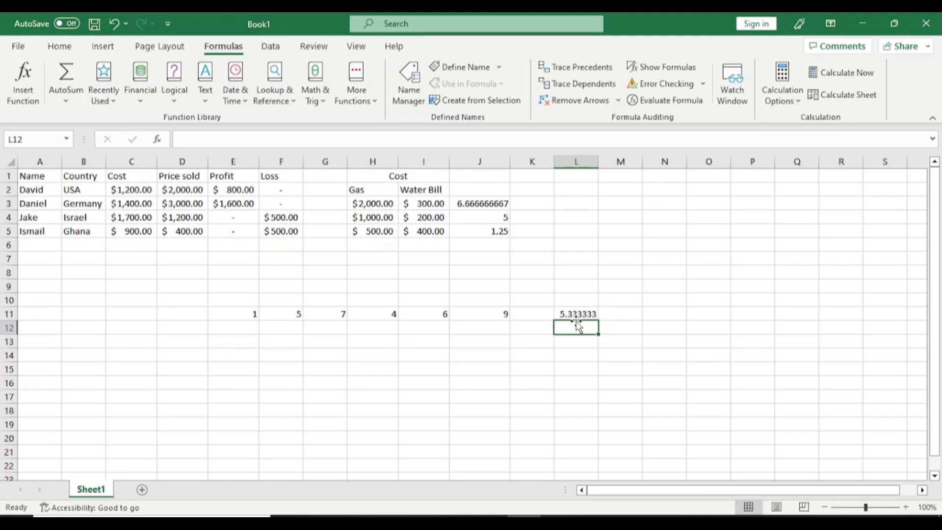
drag(37, 176, 852, 473)
click(648, 380)
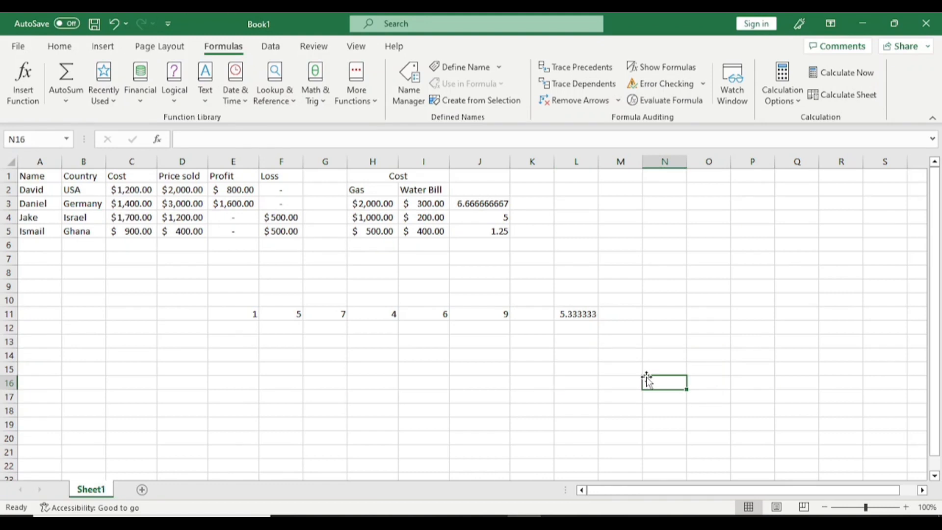
Open More Functions for cell L11 and examine the Information functions CELL, ERROR.TYPE and INFO, including the help on CELL
click(585, 313)
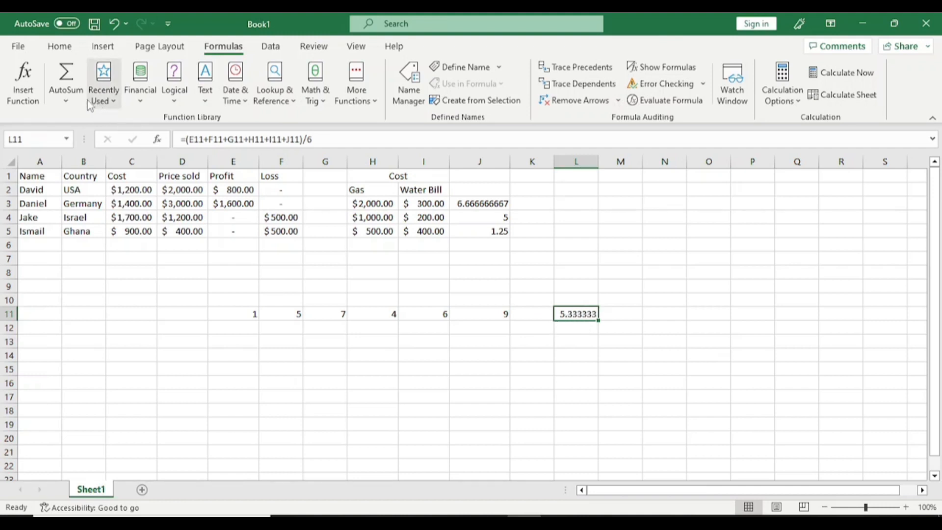
click(67, 101)
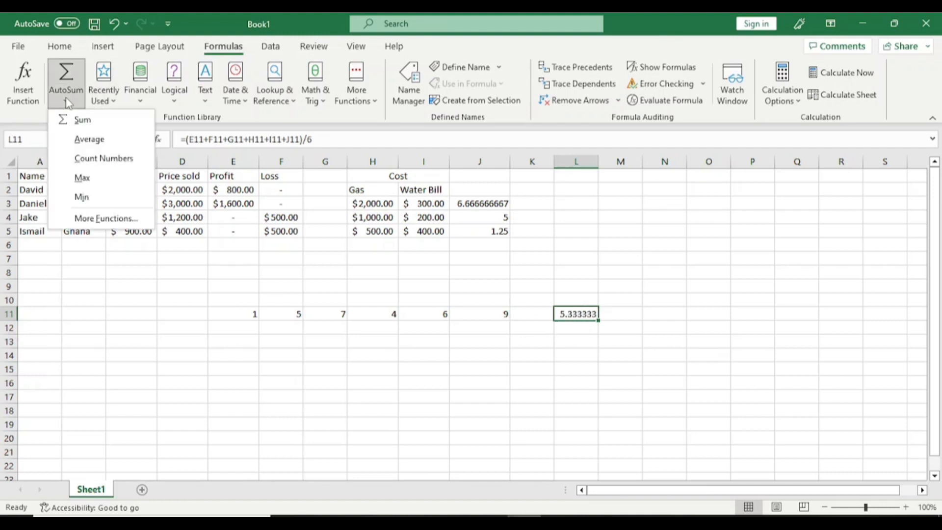
click(105, 218)
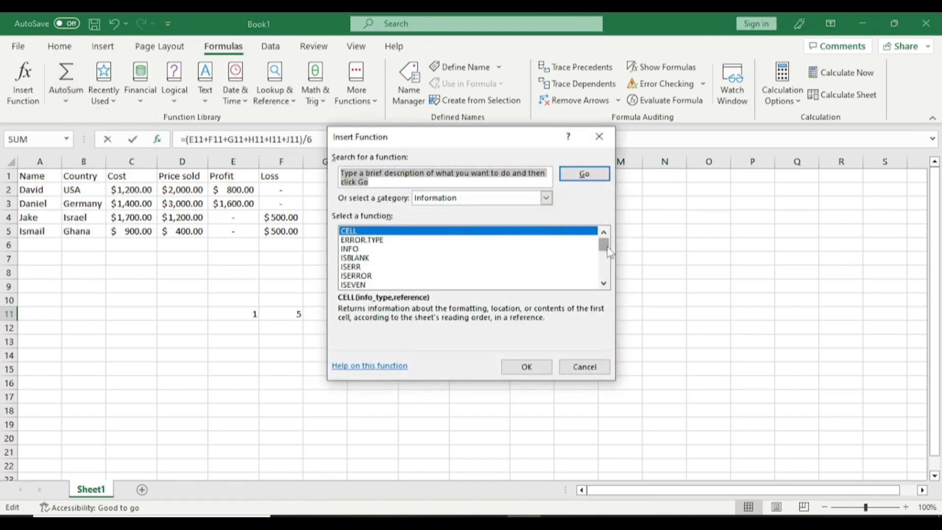
click(520, 242)
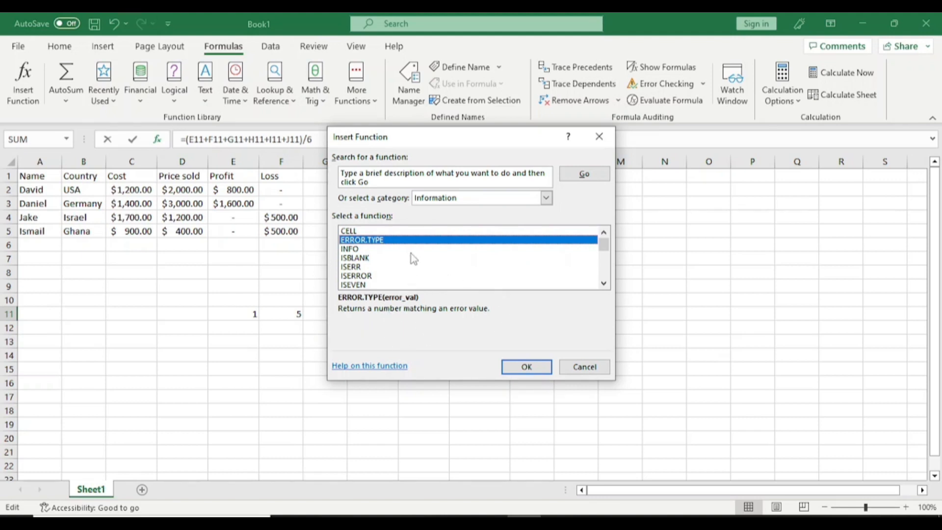
click(437, 231)
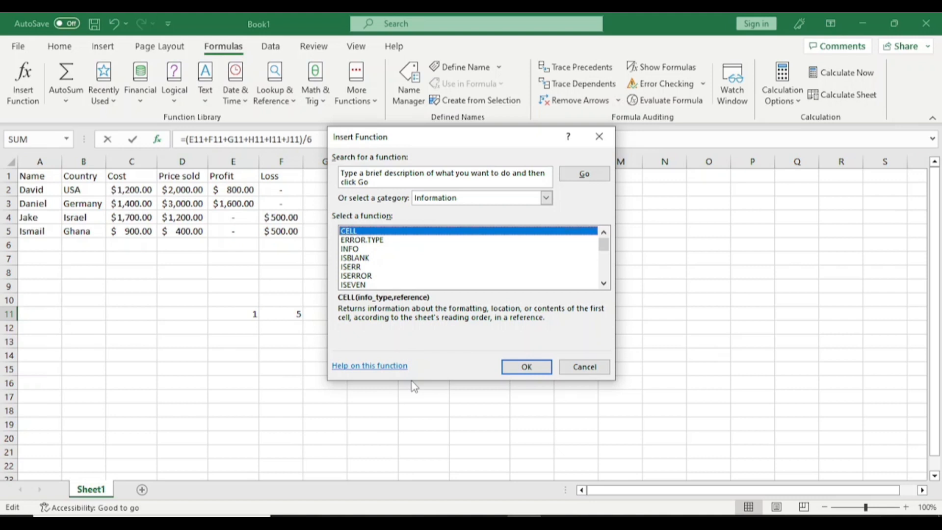
click(373, 372)
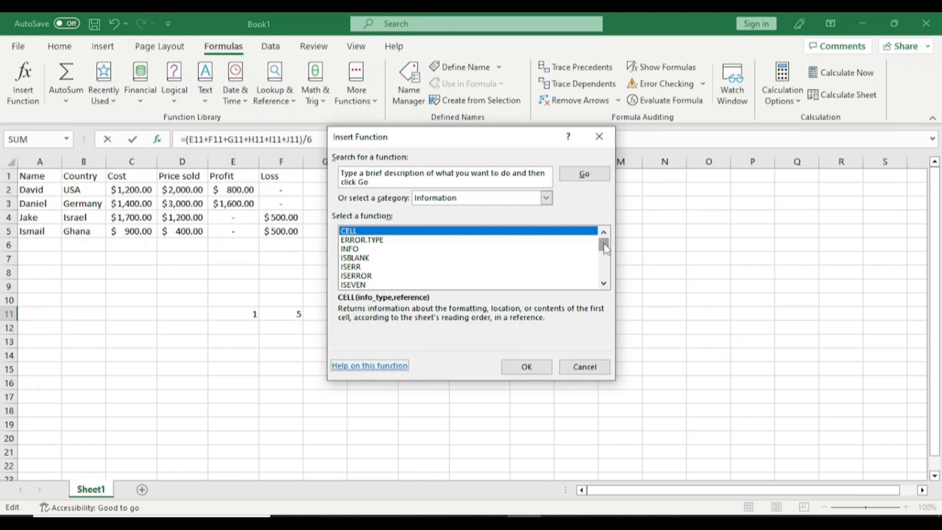
drag(605, 248, 605, 252)
click(528, 233)
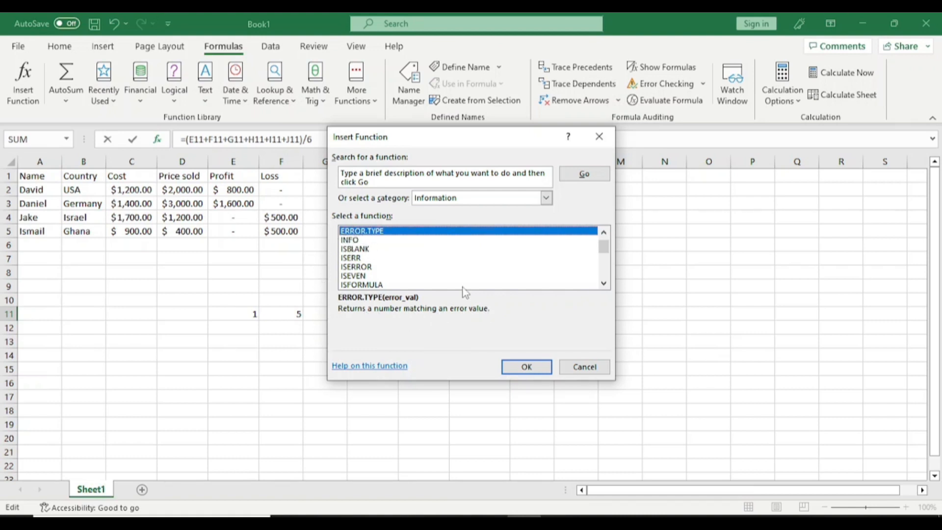
click(465, 241)
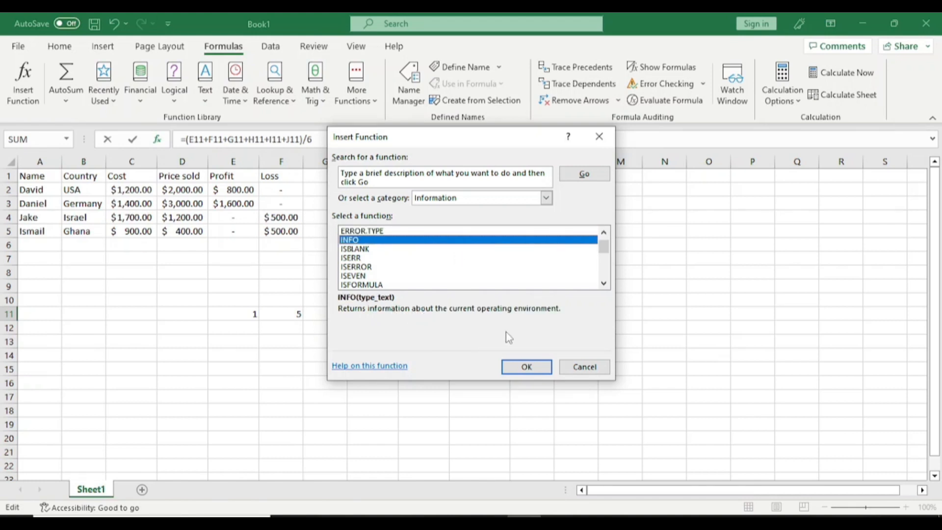
Examine the ISBLANK, ISERR and ISERROR descriptions, and append +ISBLANK(D11) to the average formula in L11
click(492, 251)
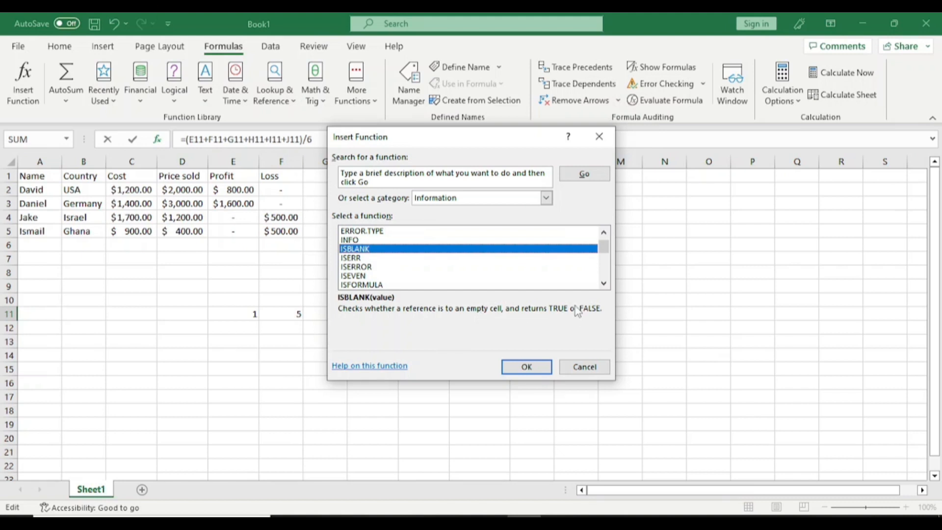
click(426, 267)
click(362, 258)
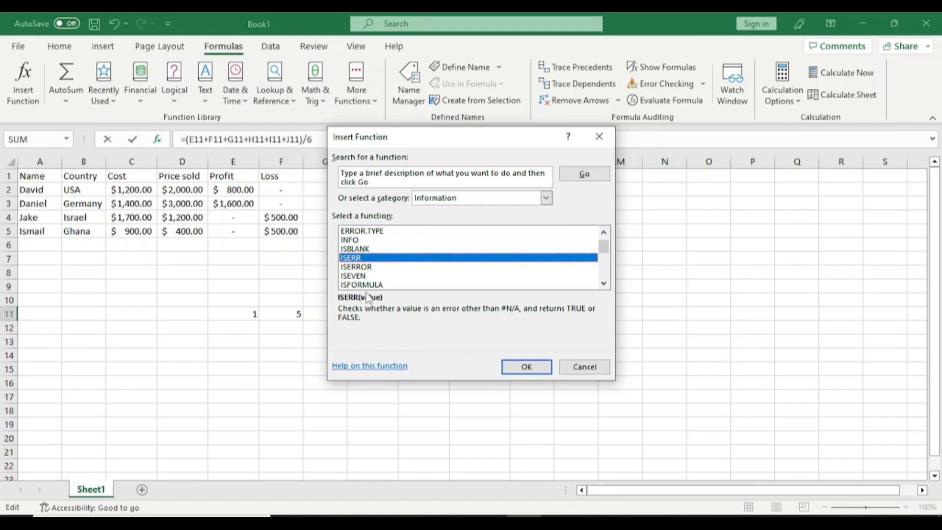
click(372, 267)
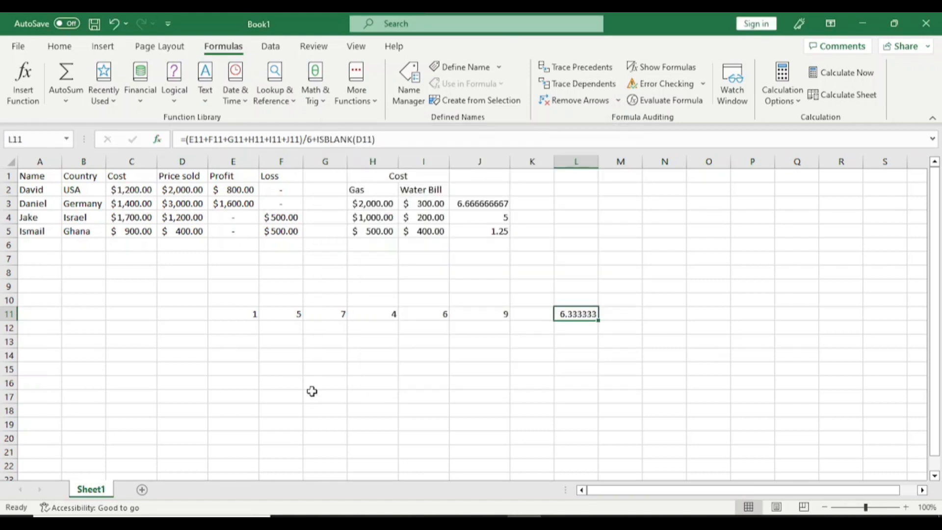
click(317, 367)
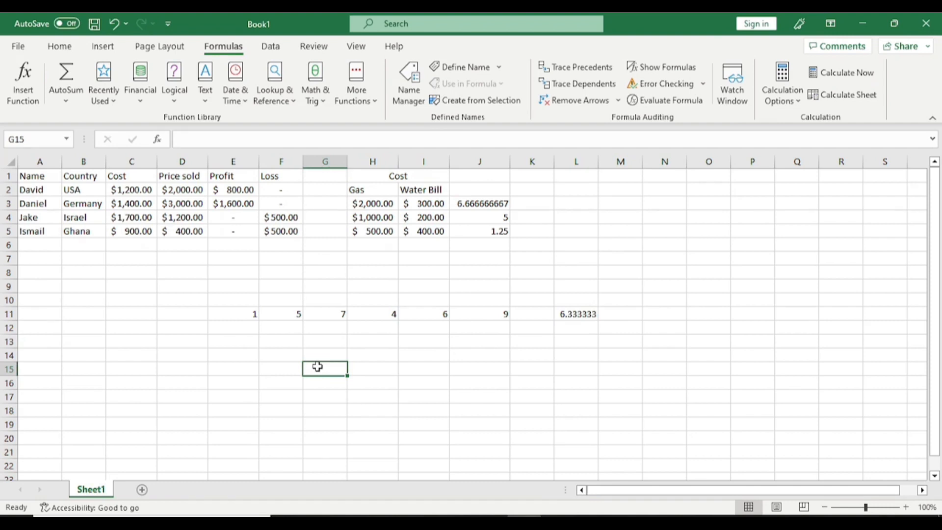
Try out =ISBLANK(D15) in cell G15, and clear the formula from the cell
text(=is)
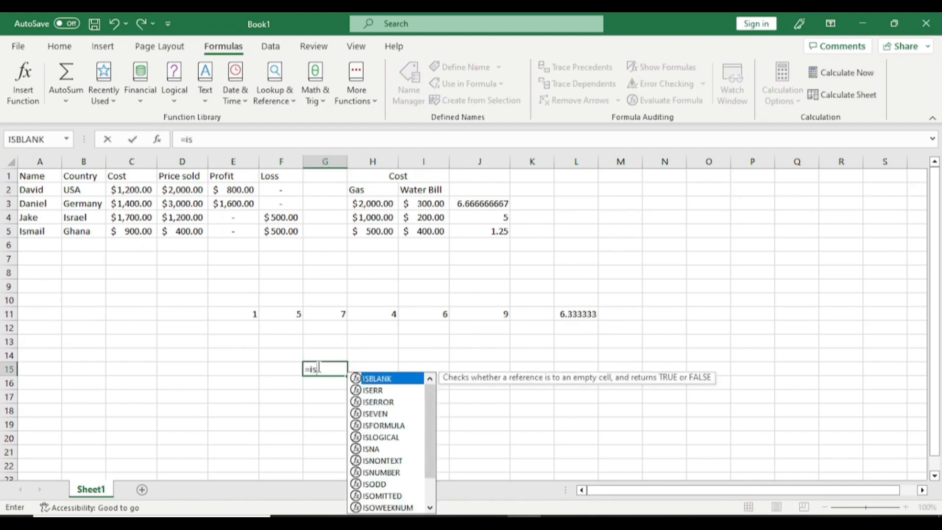
text(blank)
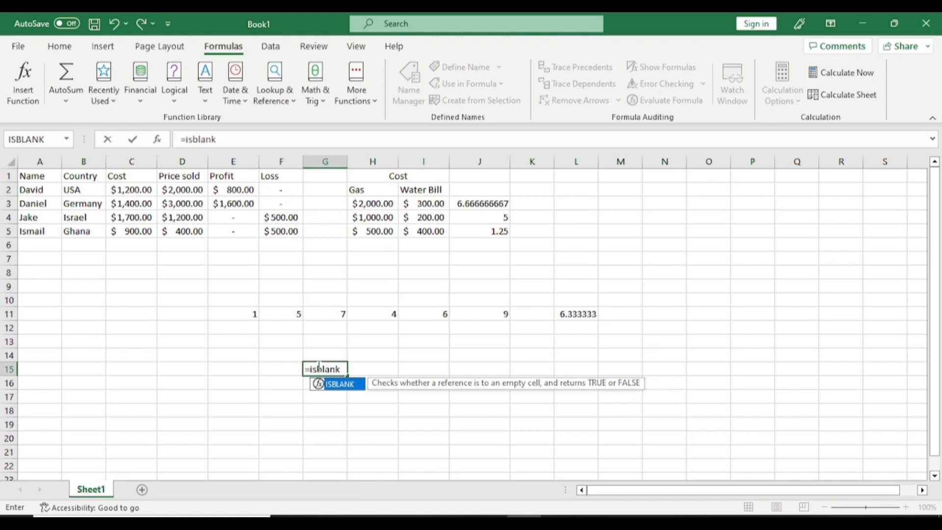
text(()
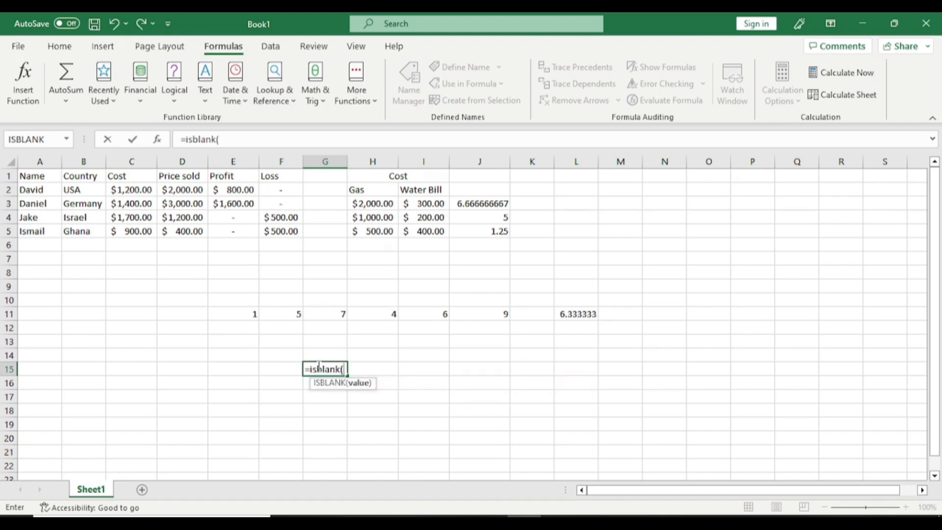
click(189, 372)
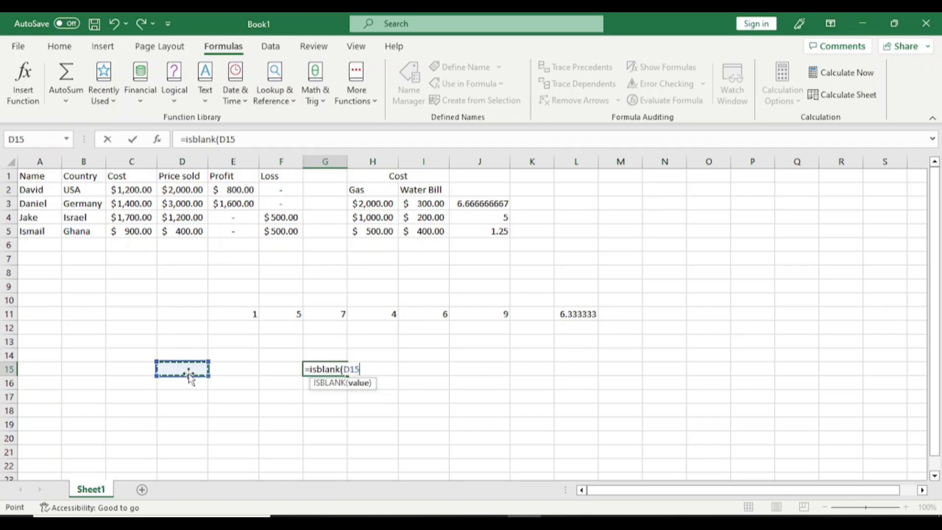
text())
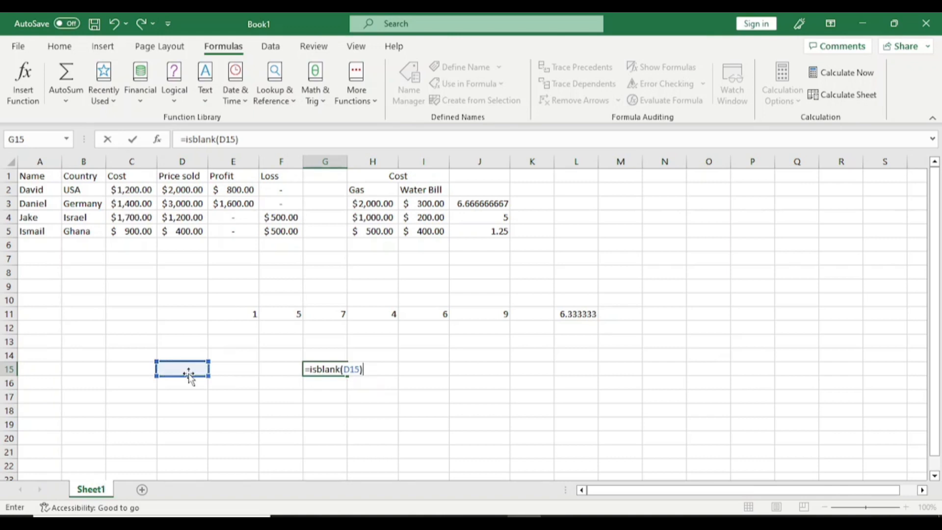
key(Return)
click(334, 370)
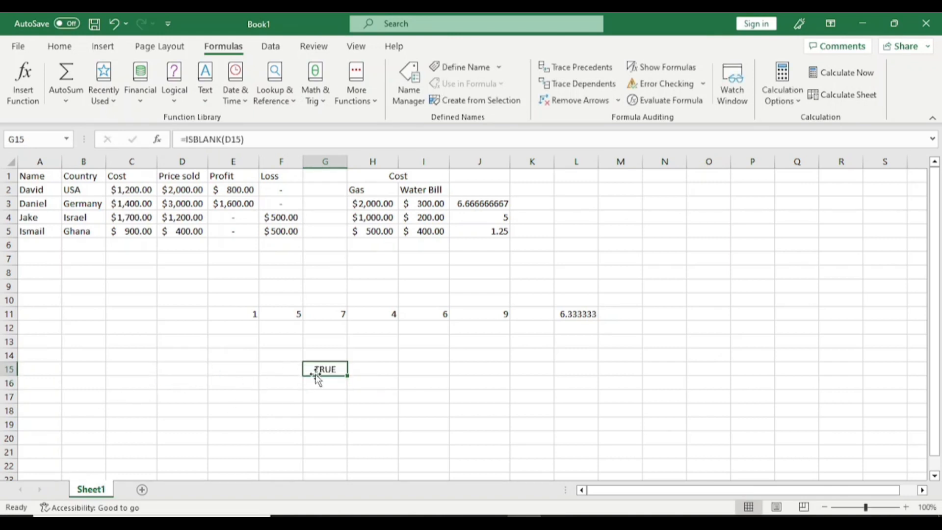
key(BackSpace)
Enter =ISBLANK(D13) in cell F13 under "any blanks?" to check the first person's date of birth
click(193, 370)
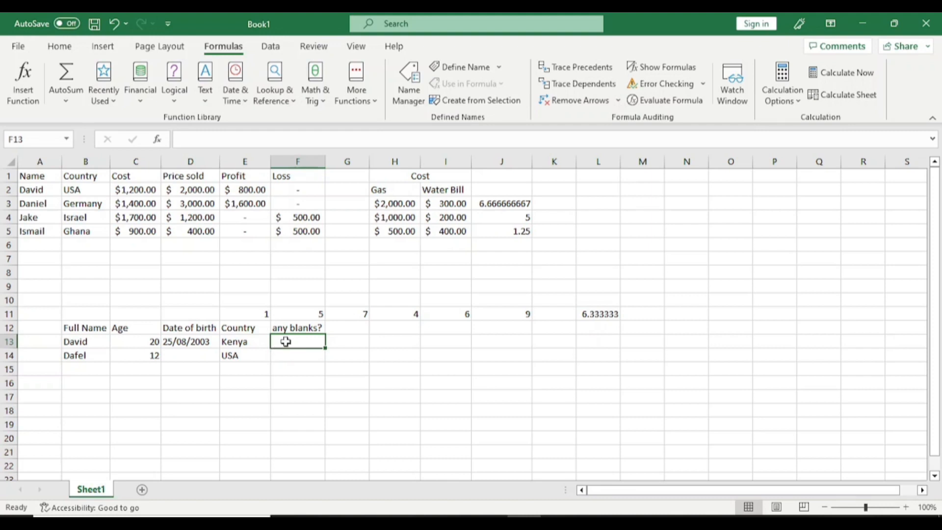
text(=is)
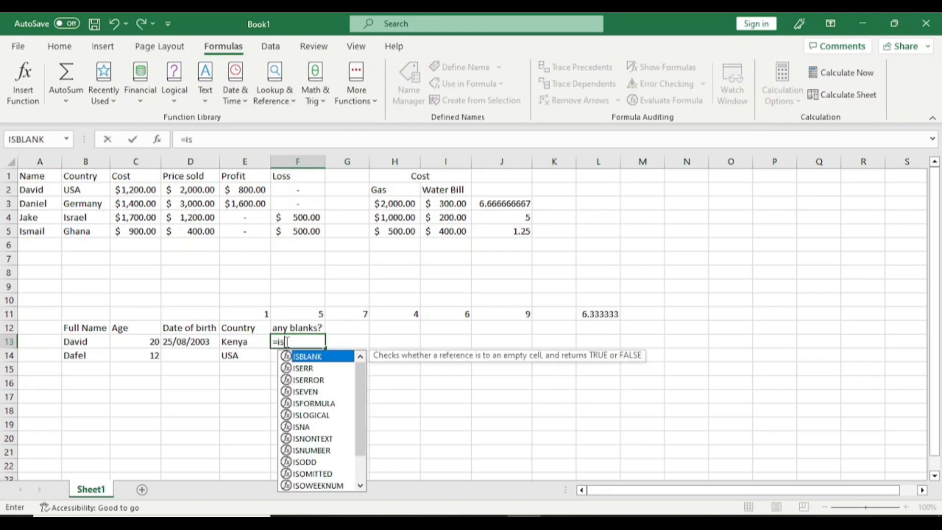
text(blank()
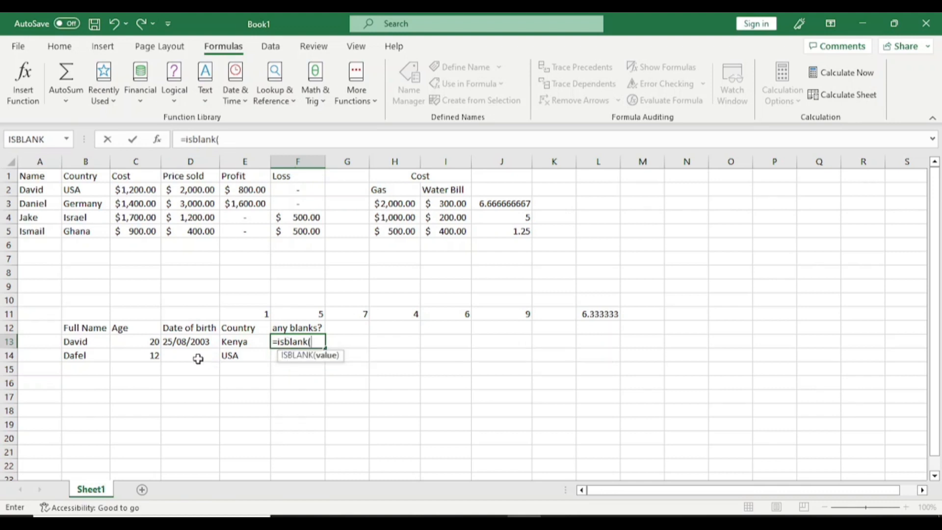
click(194, 343)
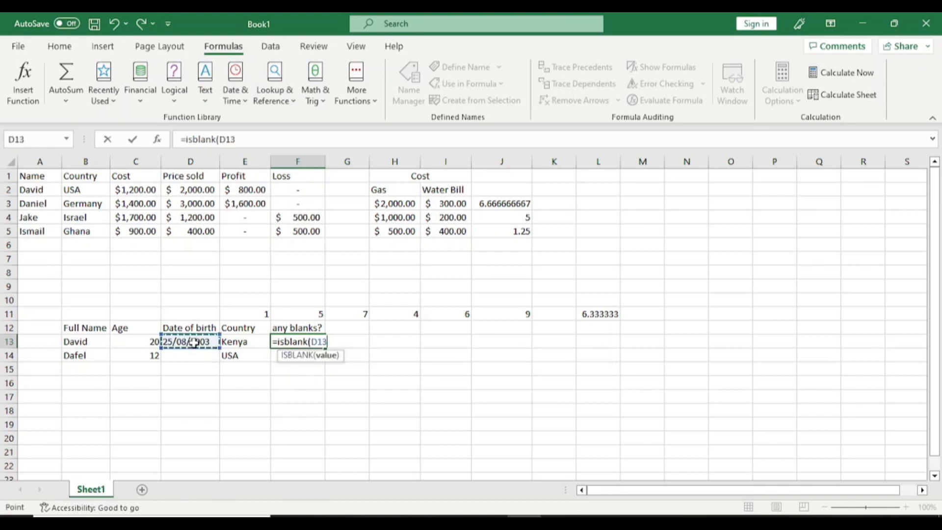
key(Return)
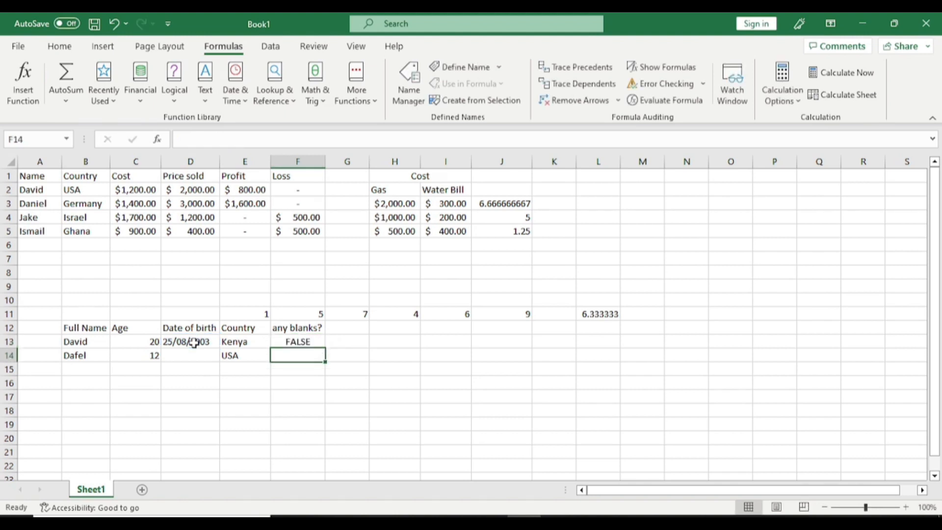
Copy the ISBLANK formula from F13 down to F14 so it checks D14
click(301, 341)
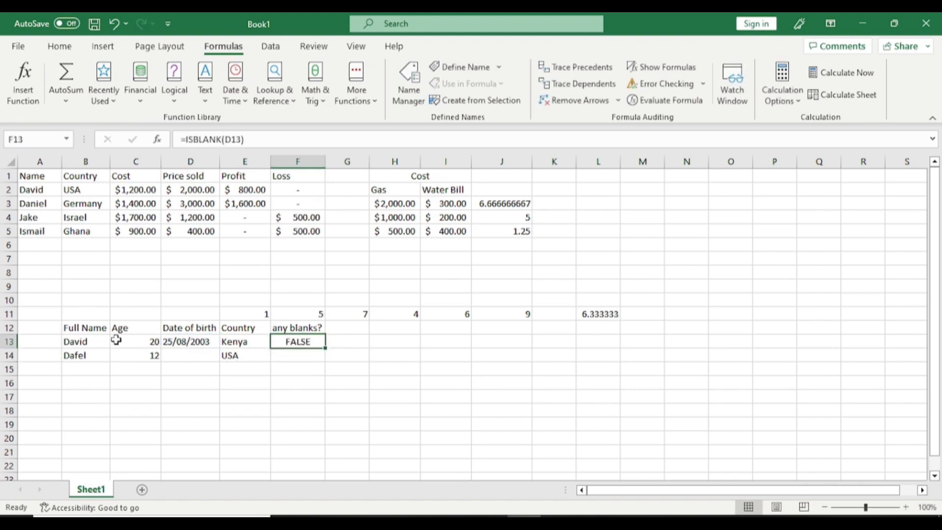
click(197, 345)
click(319, 346)
drag(324, 350, 325, 362)
click(305, 431)
click(305, 356)
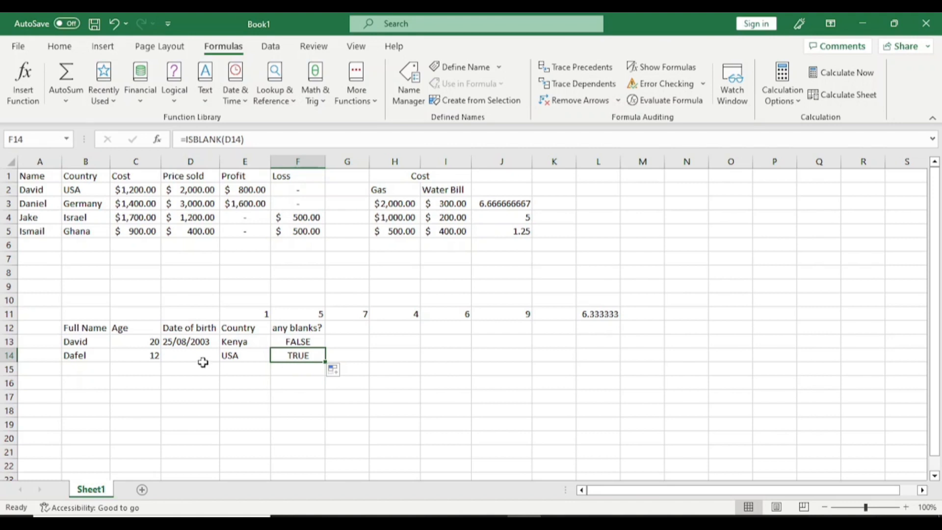
drag(302, 341, 317, 350)
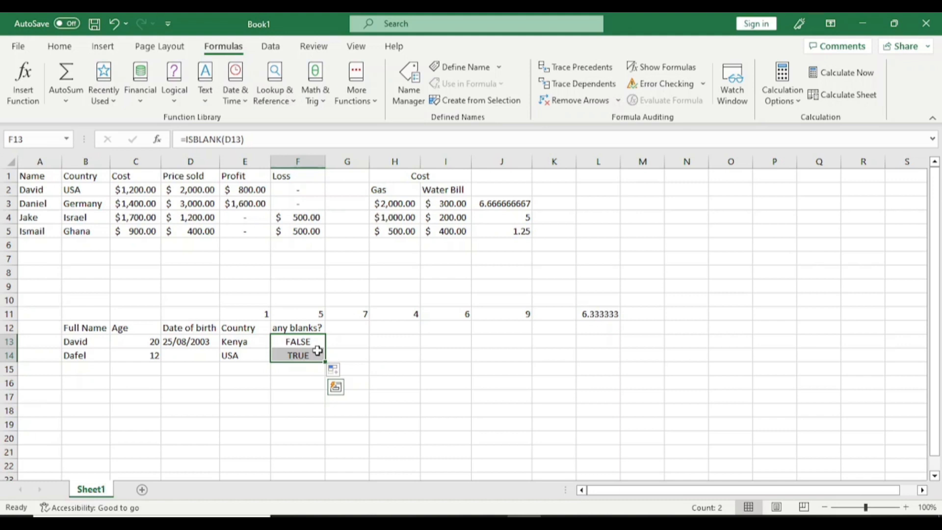
click(369, 411)
drag(297, 342, 305, 357)
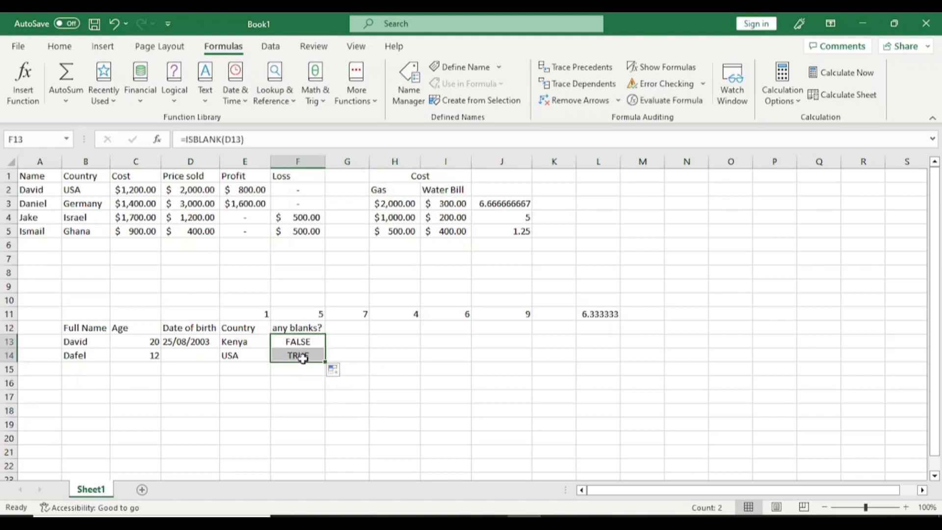
click(316, 399)
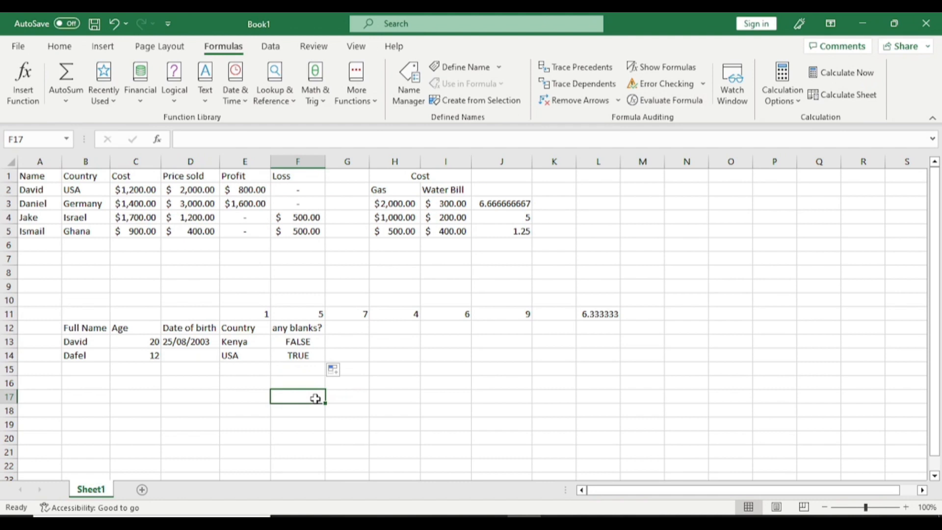
drag(297, 341, 347, 342)
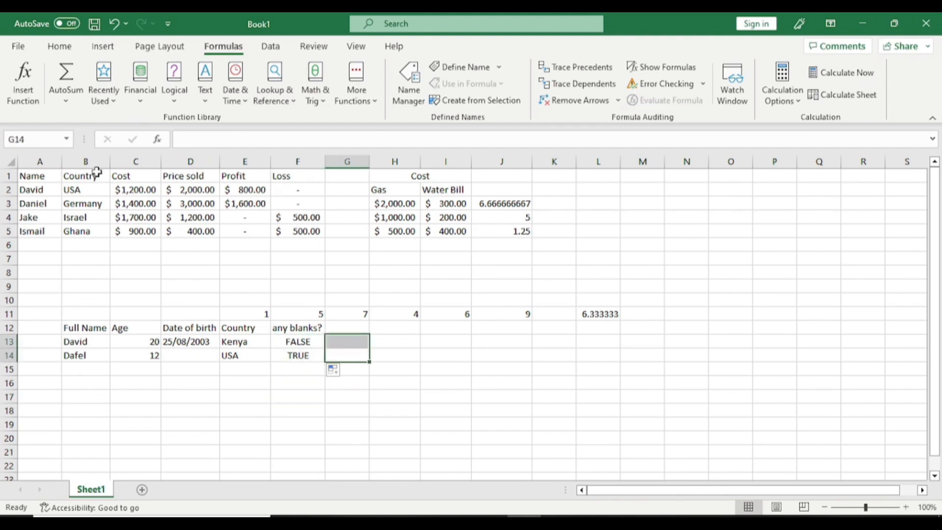
Set up an Equal To conditional formatting rule on F13:F14 that matches the value TRUE
click(59, 46)
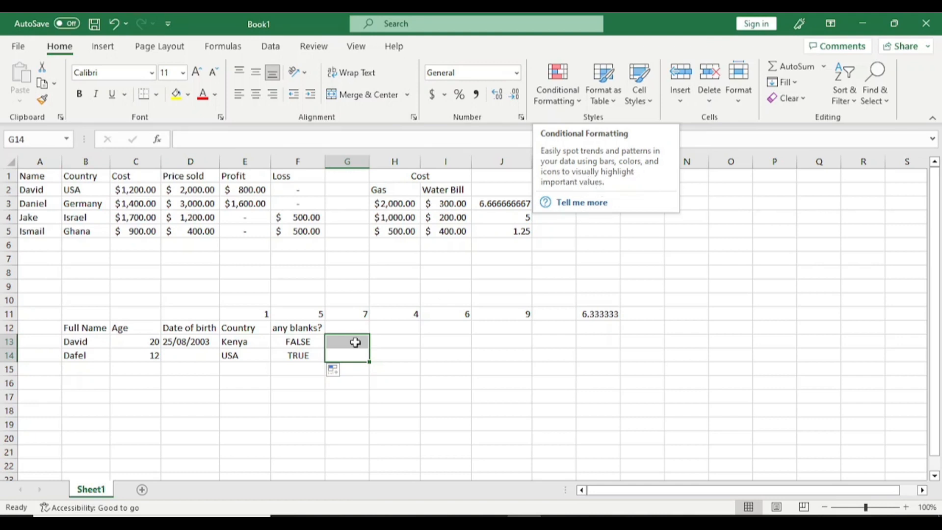
click(393, 382)
drag(314, 343, 305, 361)
click(390, 378)
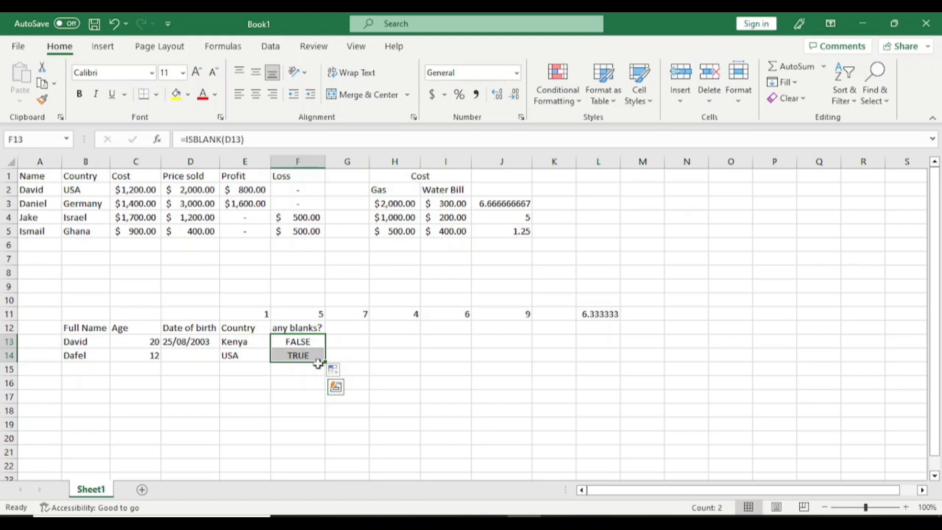
click(578, 105)
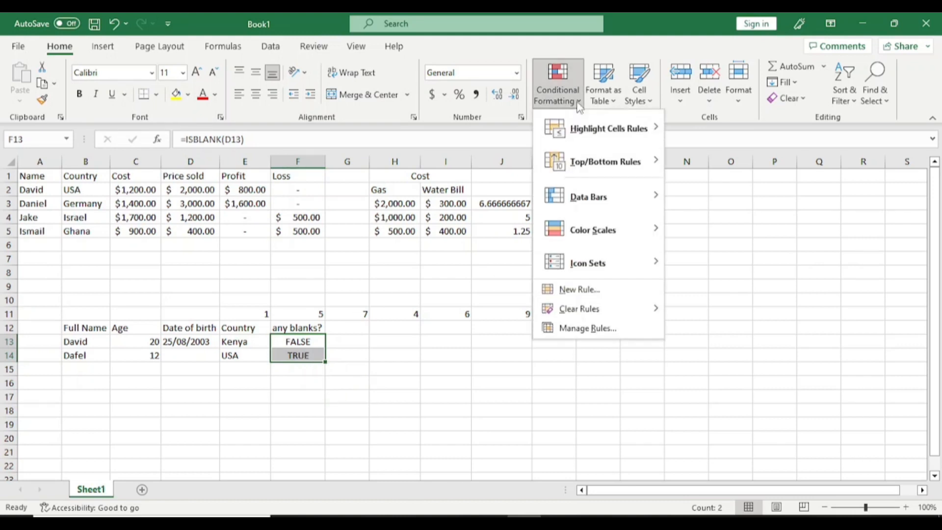
mouse_move(572, 165)
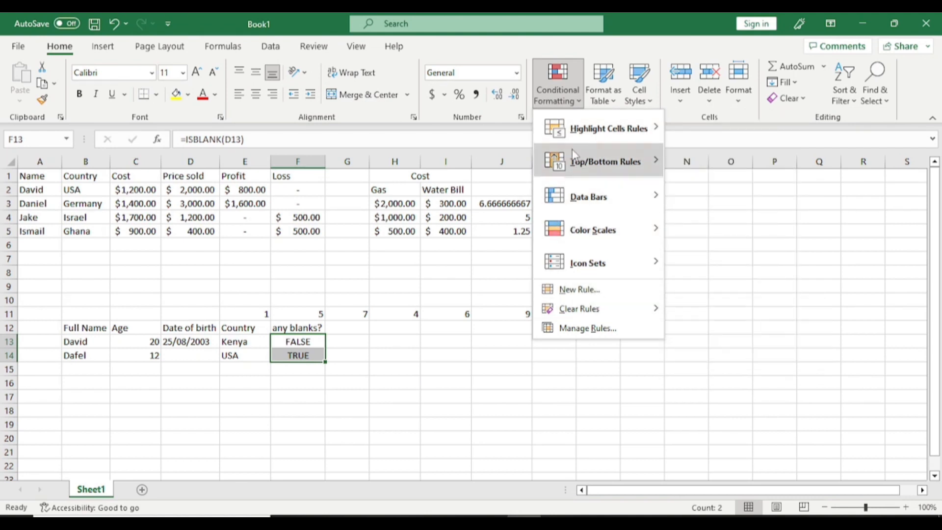
mouse_move(604, 128)
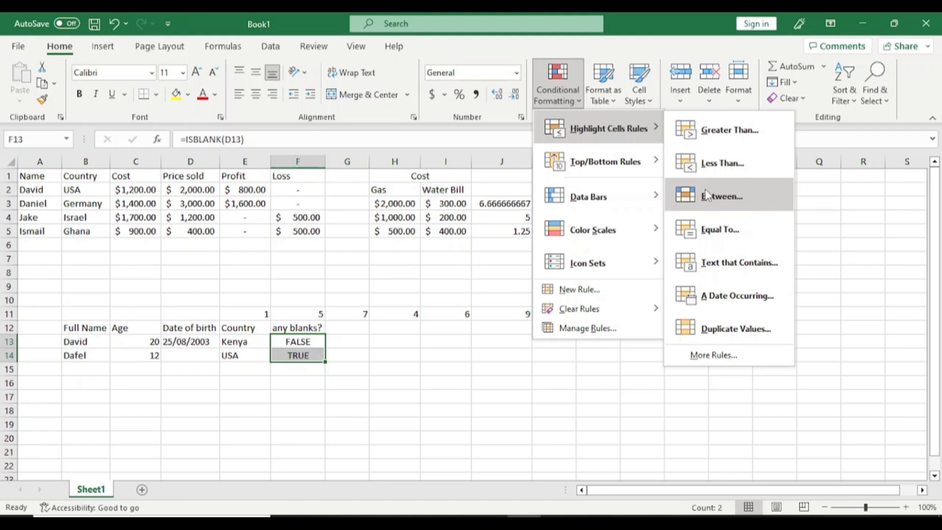
click(721, 230)
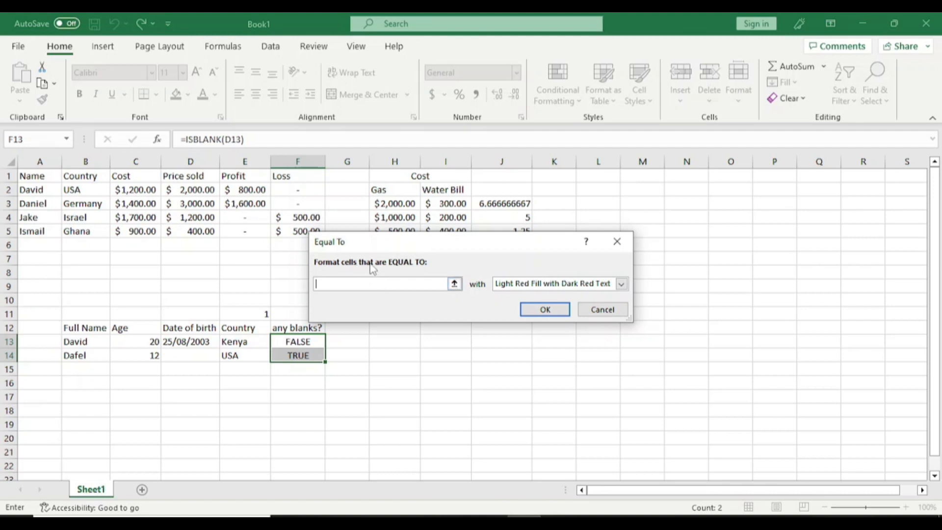
text(TRUE)
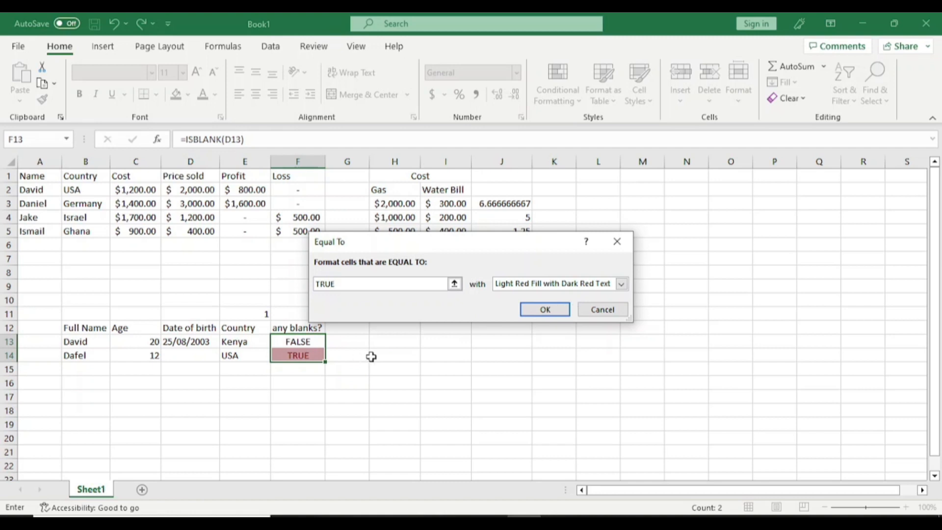
Try the preset formats Yellow Fill with Dark Yellow Text, Light Red Fill and Red Text for the TRUE rule
click(621, 284)
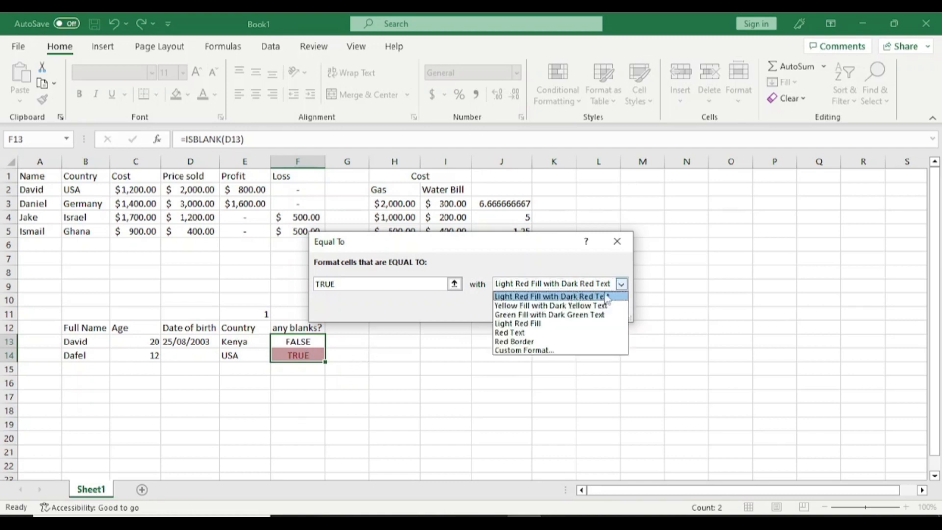
click(586, 309)
click(621, 284)
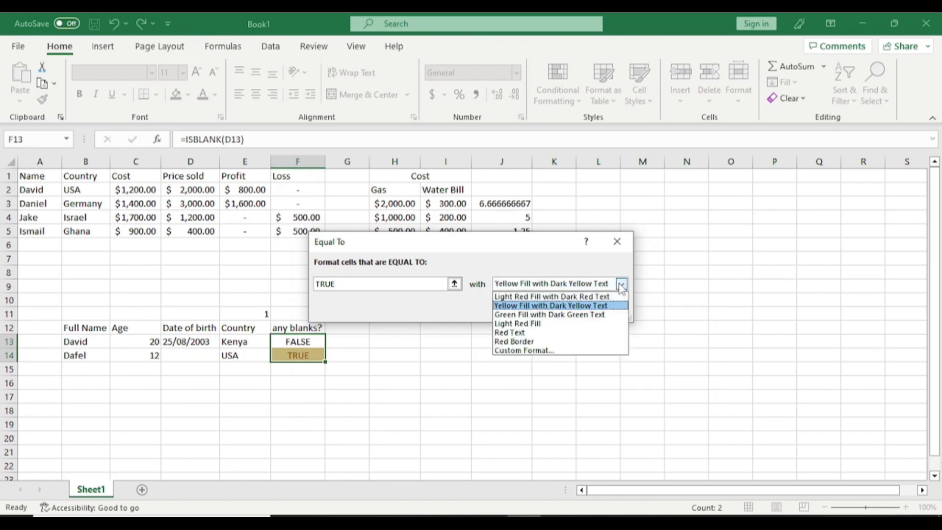
click(606, 323)
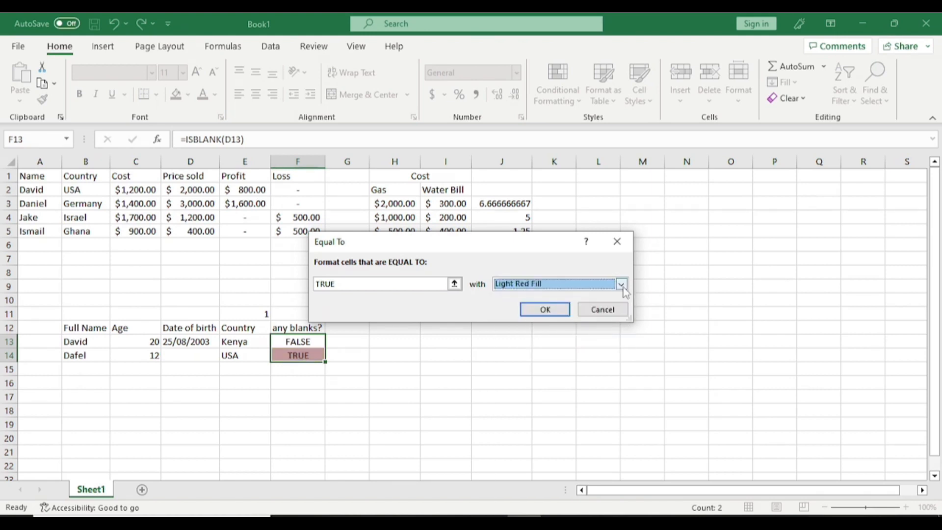
click(623, 285)
click(596, 334)
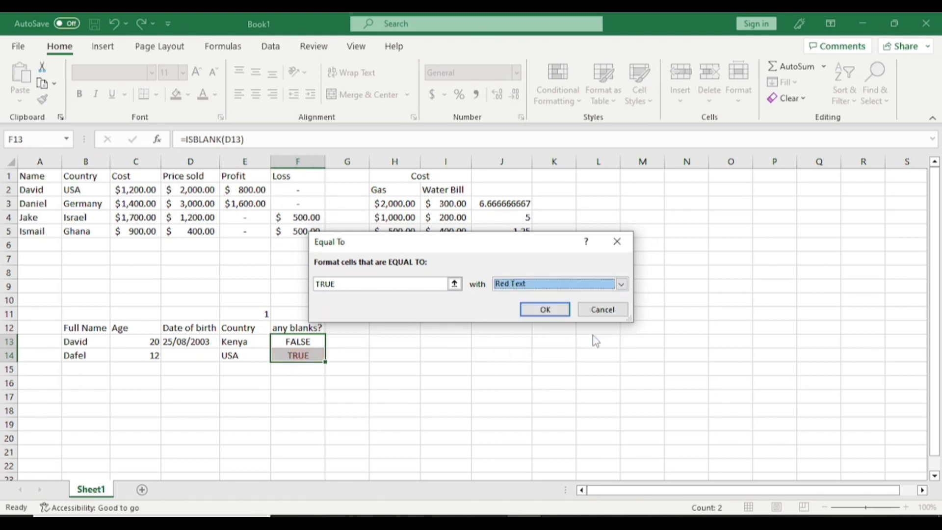
Give the TRUE rule a custom format with a bright red background fill, and apply the rule
click(621, 287)
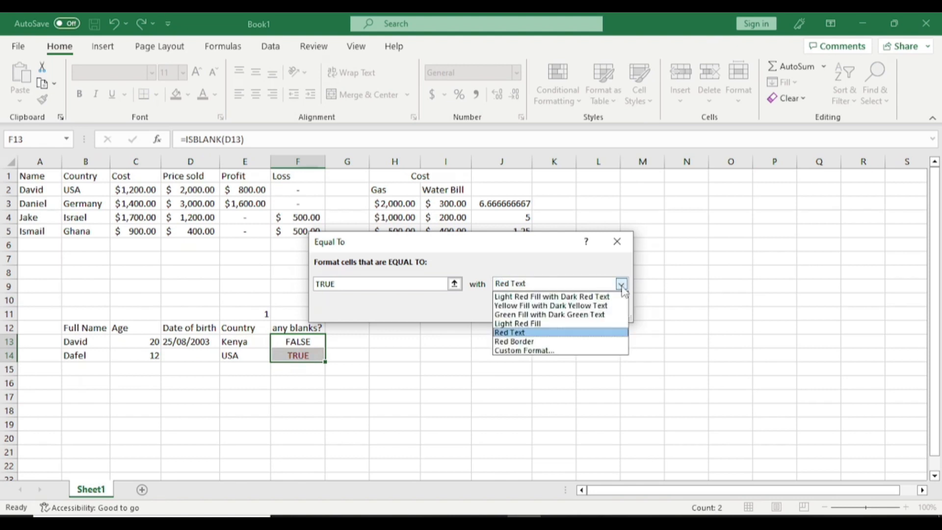
click(585, 352)
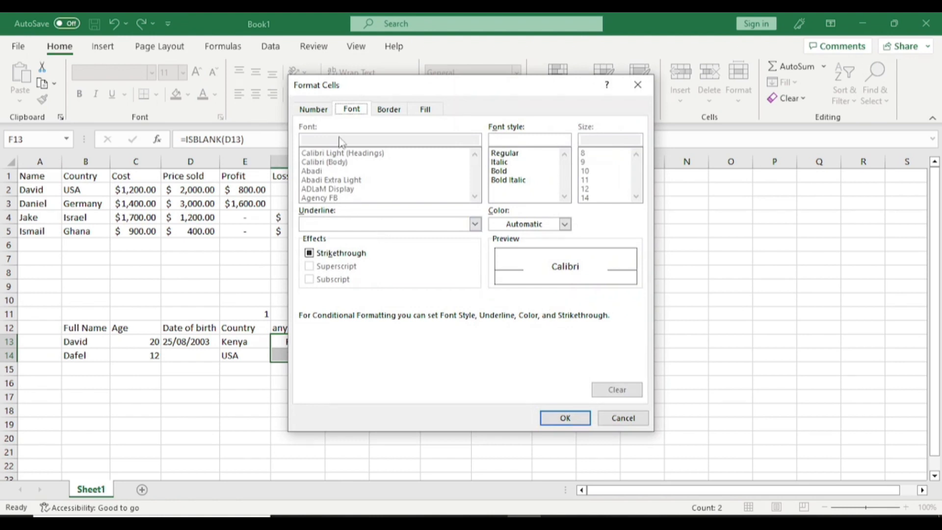
click(427, 109)
click(324, 245)
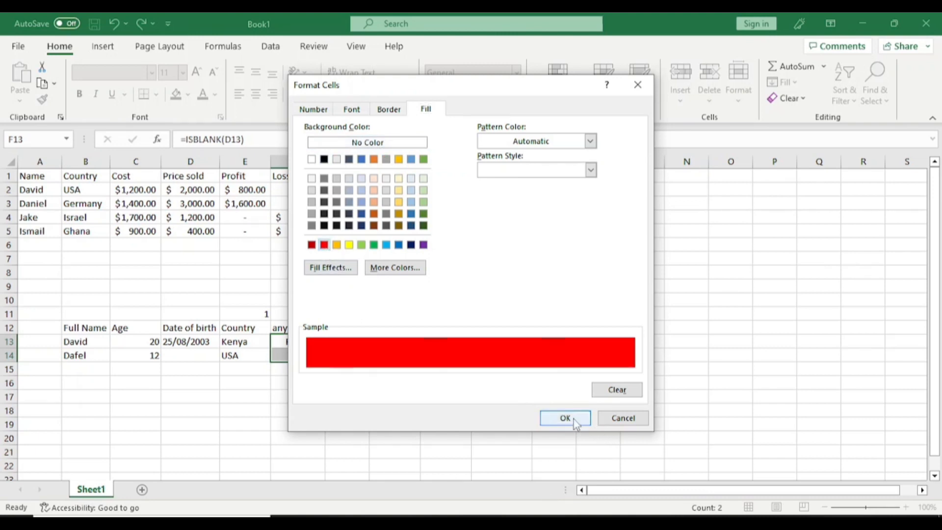
click(565, 418)
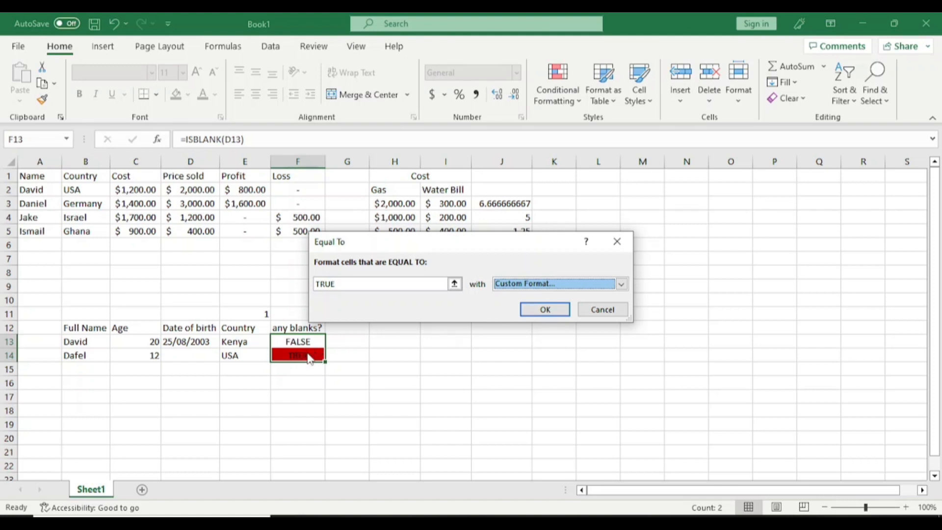
click(553, 310)
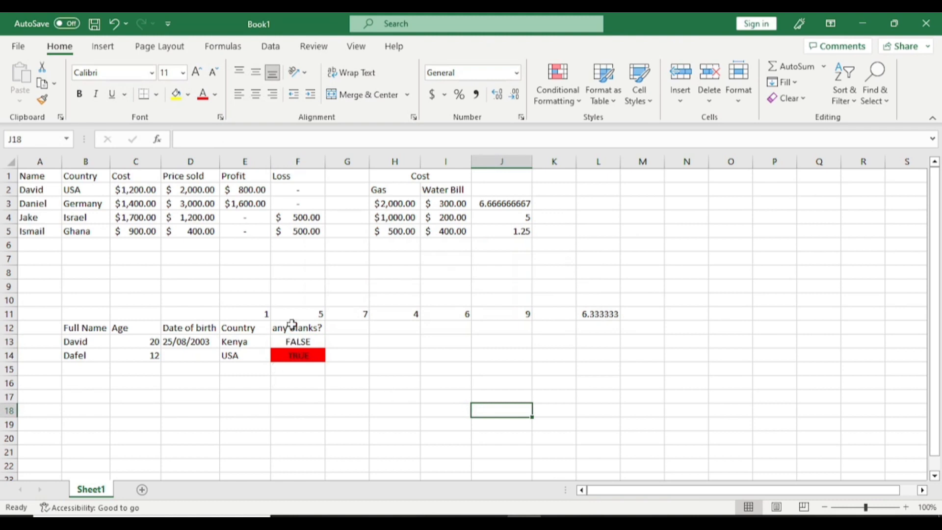
drag(292, 326, 301, 437)
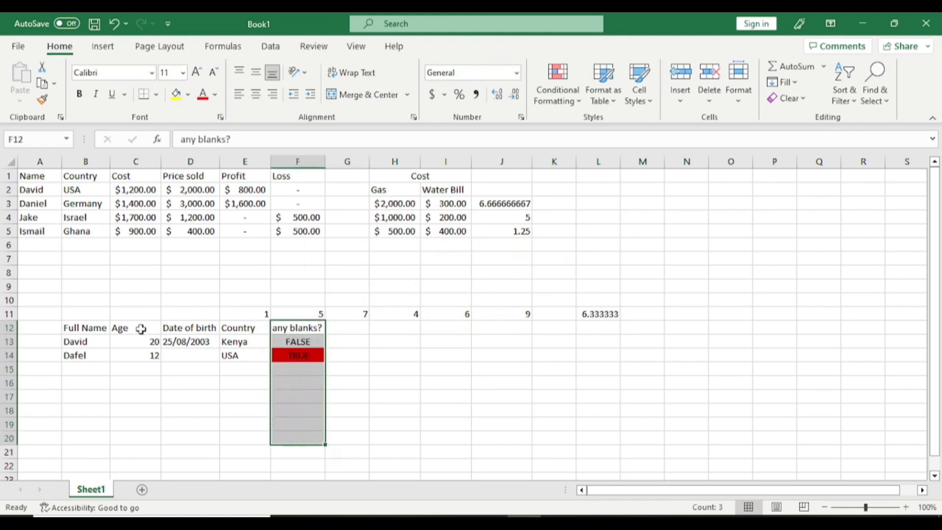
drag(99, 327, 259, 514)
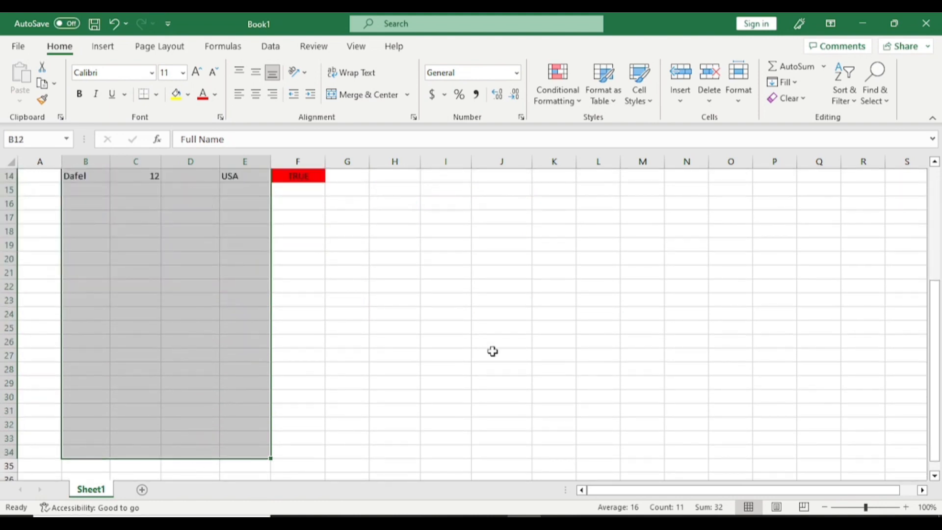
Examine the ISBLANK formula behind the red-highlighted result in F14
click(492, 352)
click(297, 178)
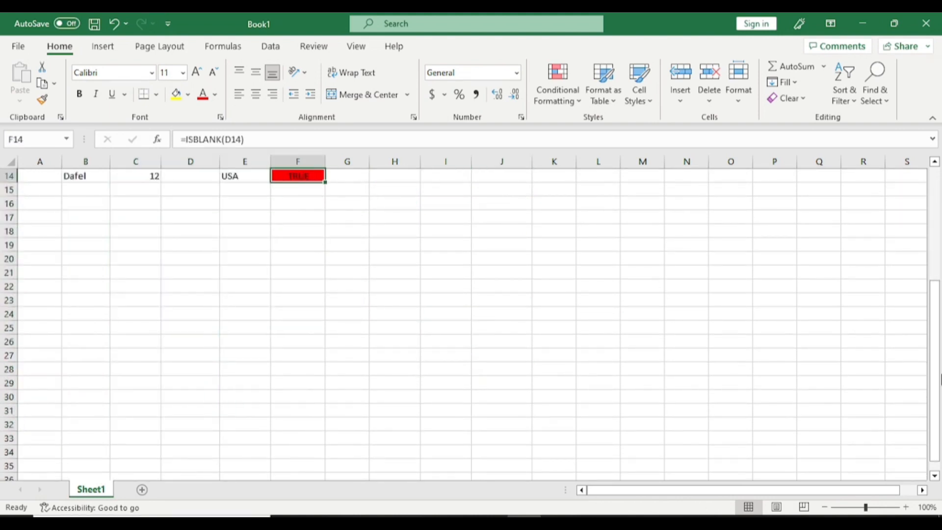
drag(935, 297, 935, 282)
click(347, 223)
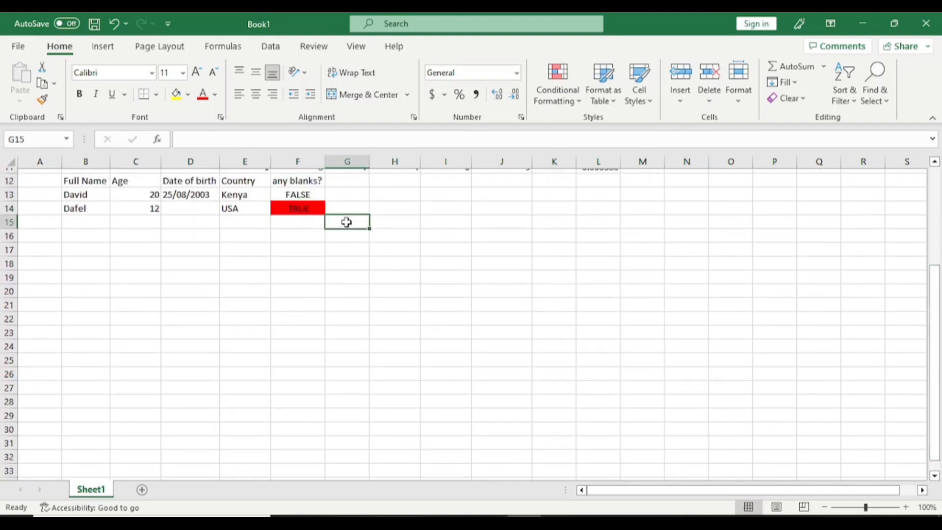
click(301, 212)
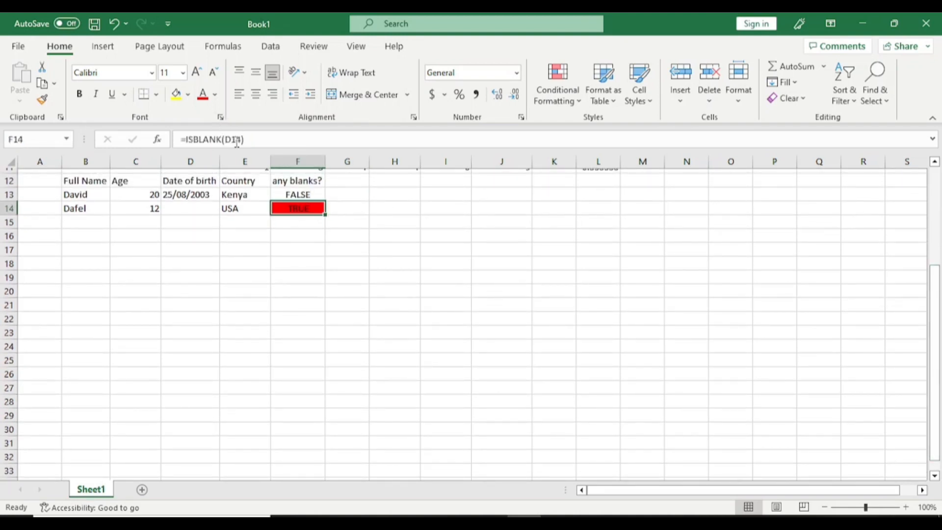
Fill in the missing date of birth in D14, and recheck the ISBLANK formula result in F14
click(197, 212)
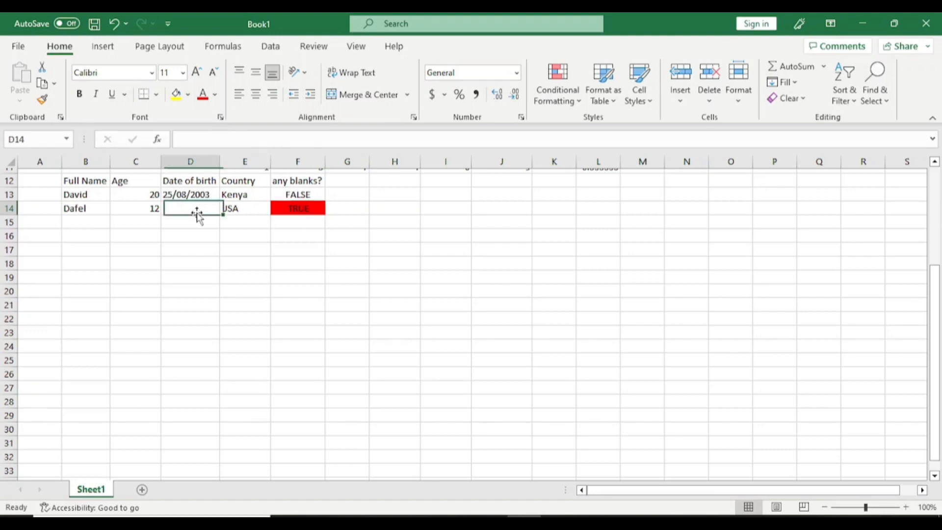
double_click(197, 208)
text(3)
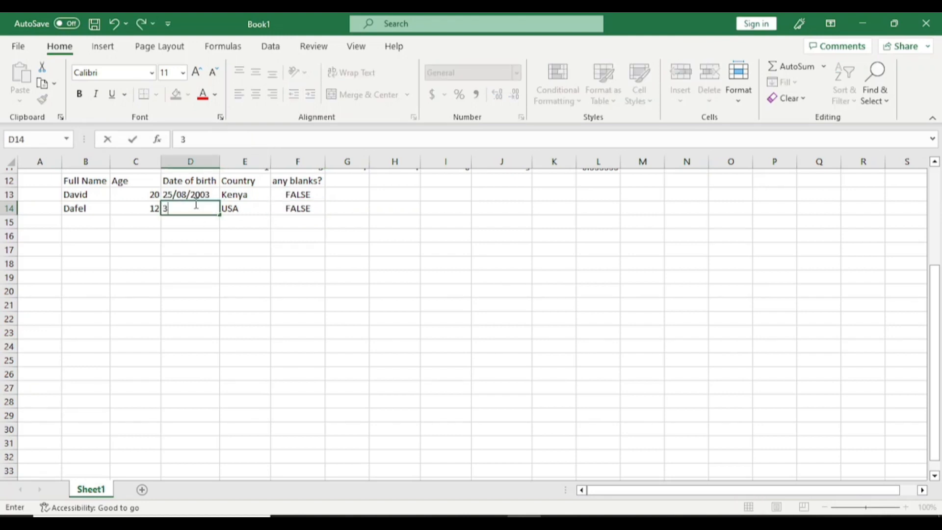
text(0/09/2011)
click(250, 351)
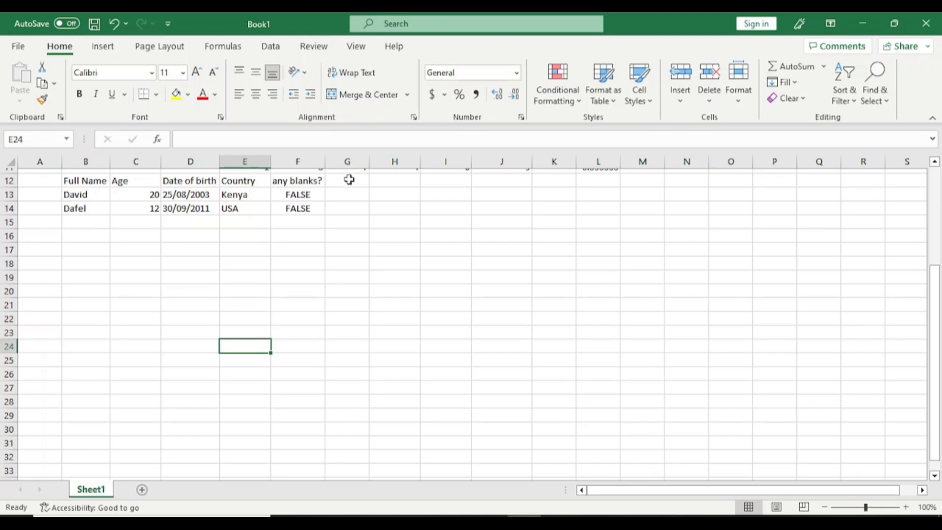
click(349, 195)
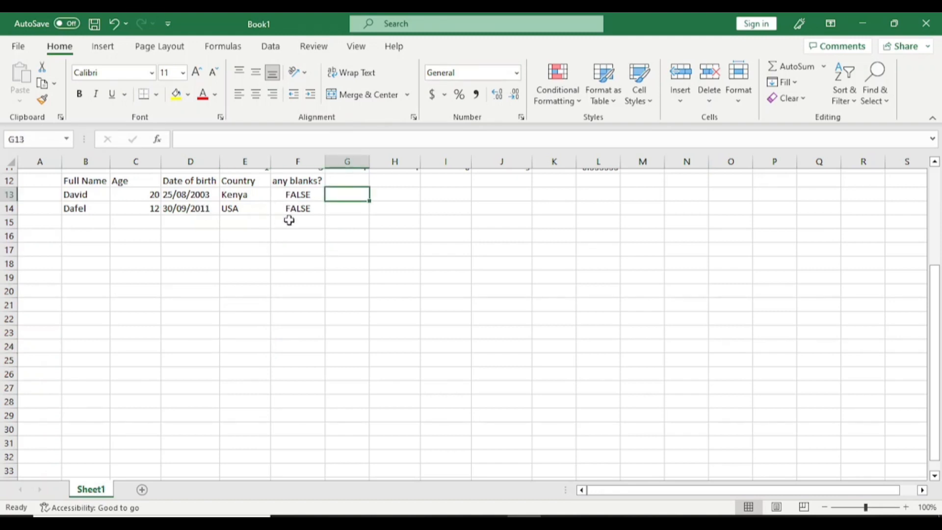
click(308, 208)
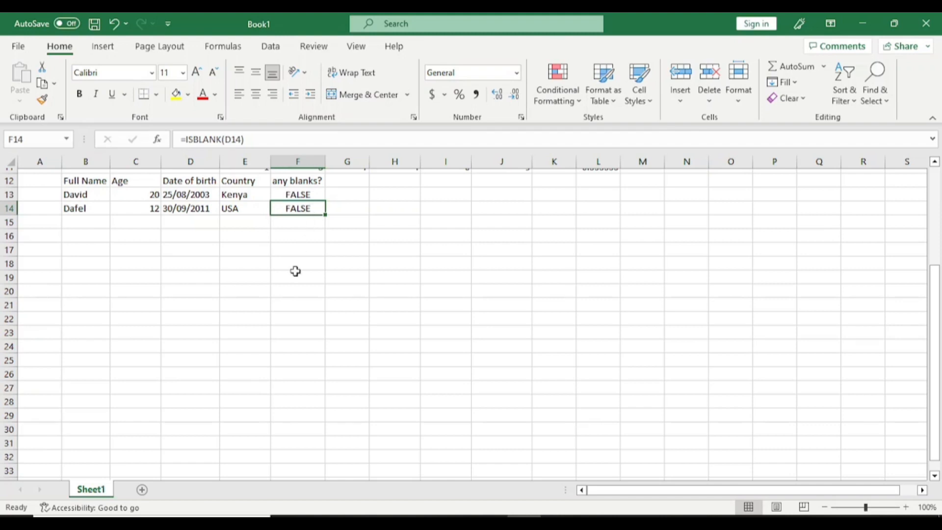
click(292, 289)
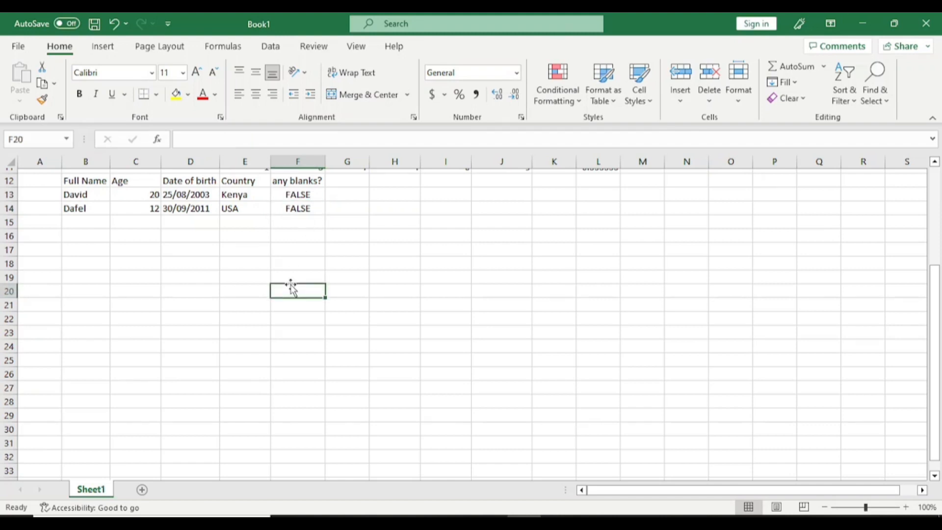